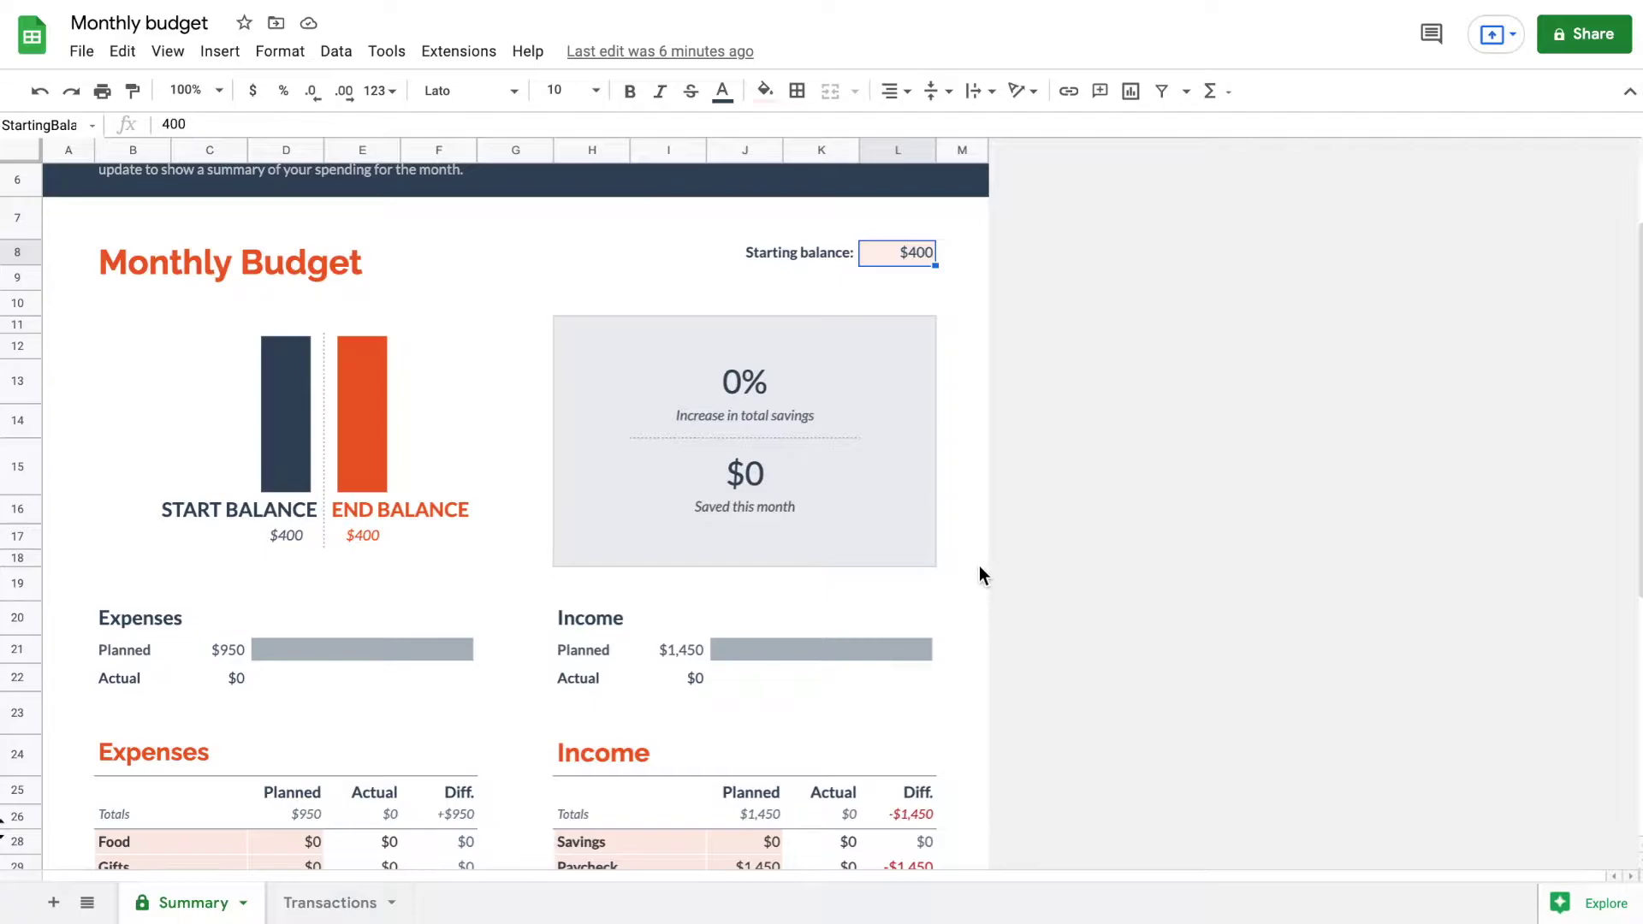
Open a new Chrome tab, moving away from the Monthly budget spreadsheet.
scroll(980, 574, "down", 1)
scroll(979, 567, "up", 1)
key("ctrl+t")
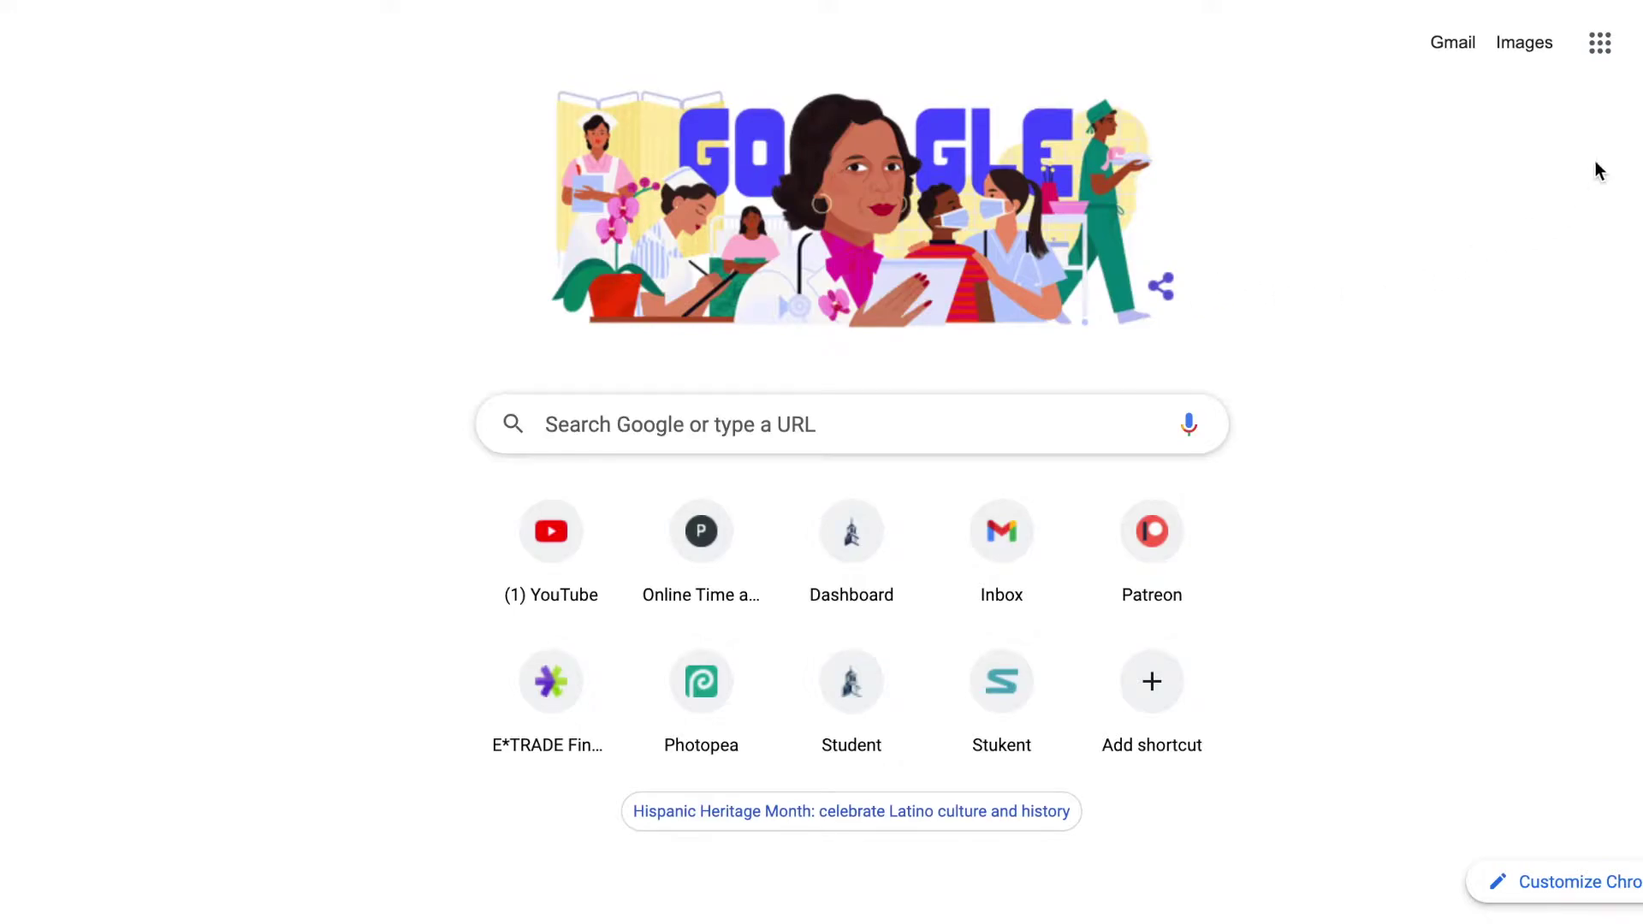
Go to the Google Sheets home page through the Google apps grid.
left_click(1599, 52)
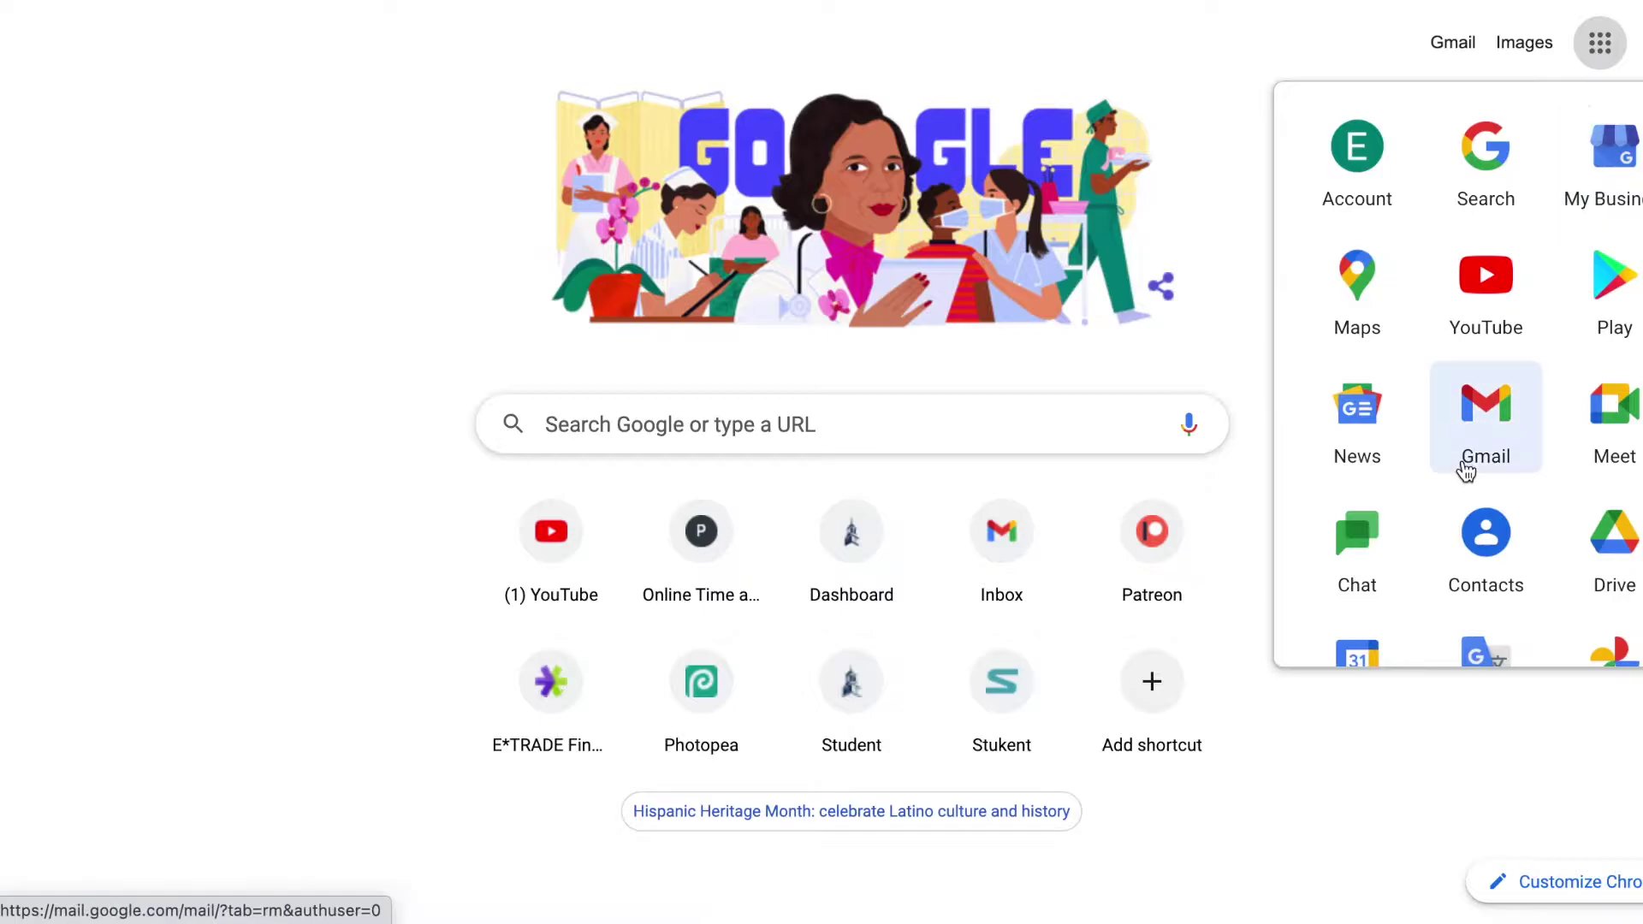
scroll(1466, 471, "down", 5)
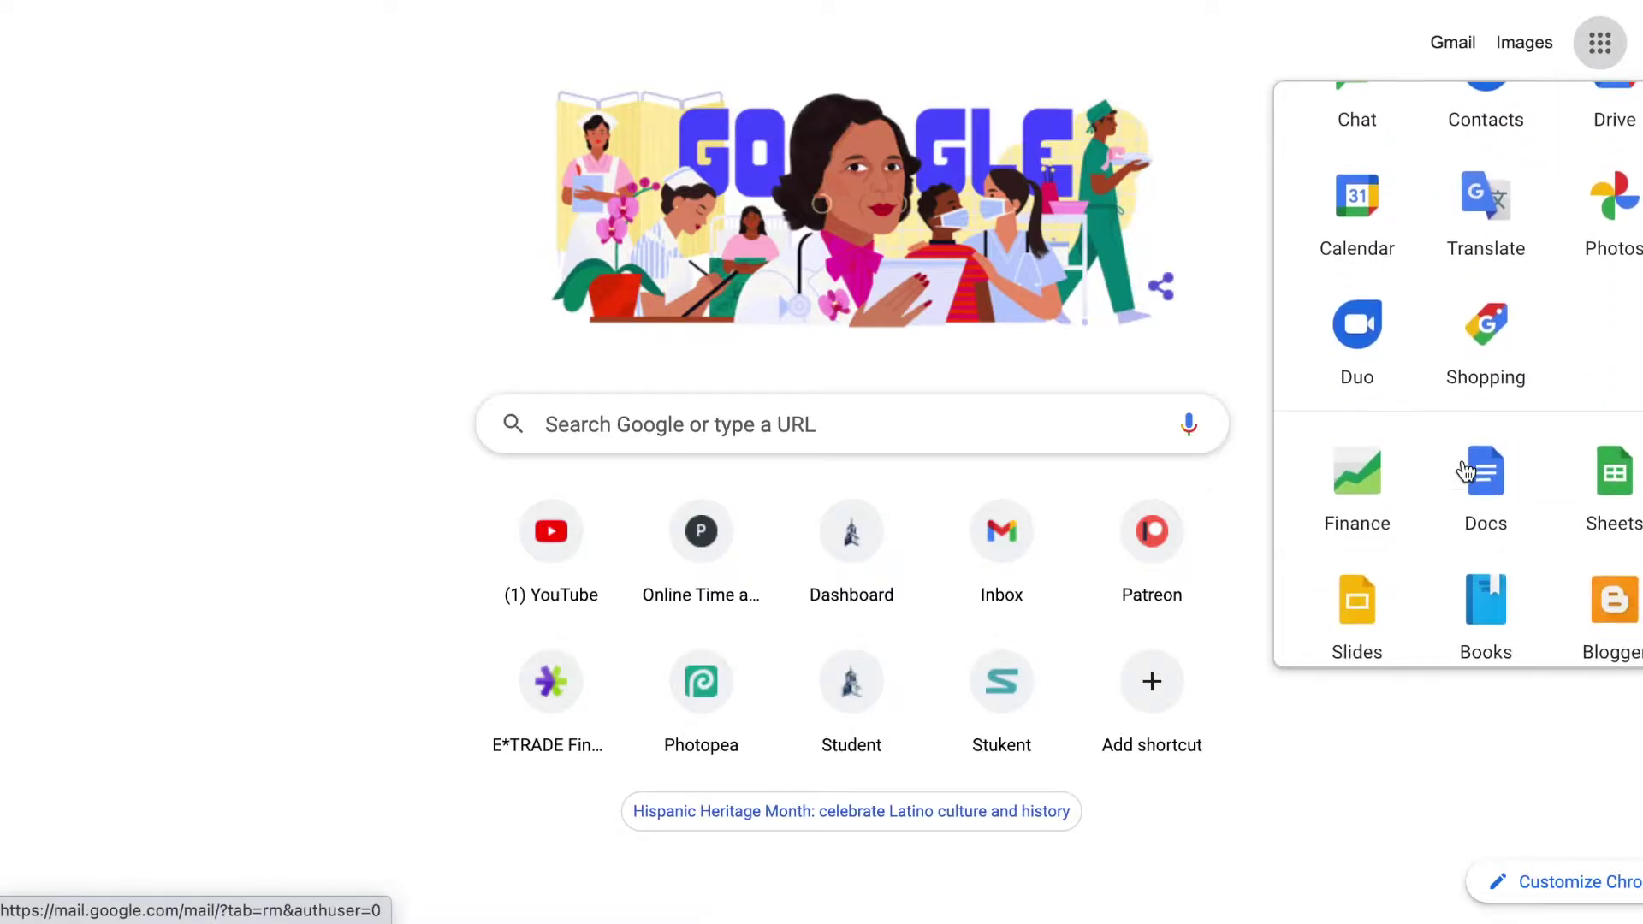
left_click(1602, 482)
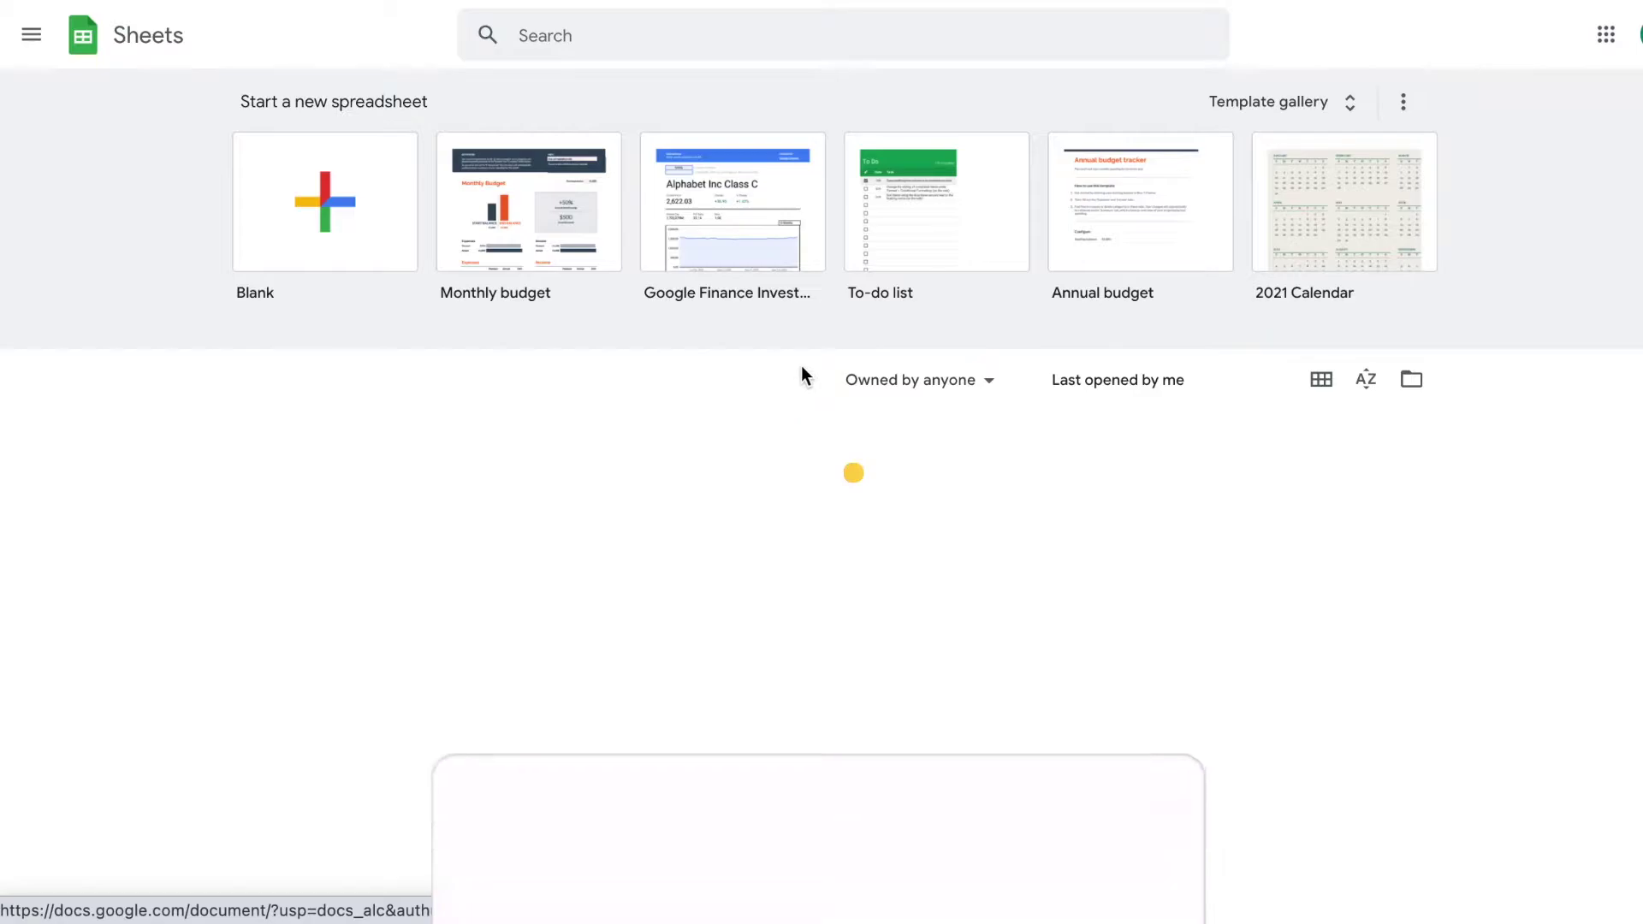
Create a new spreadsheet from the Monthly budget template thumbnail.
left_click(523, 225)
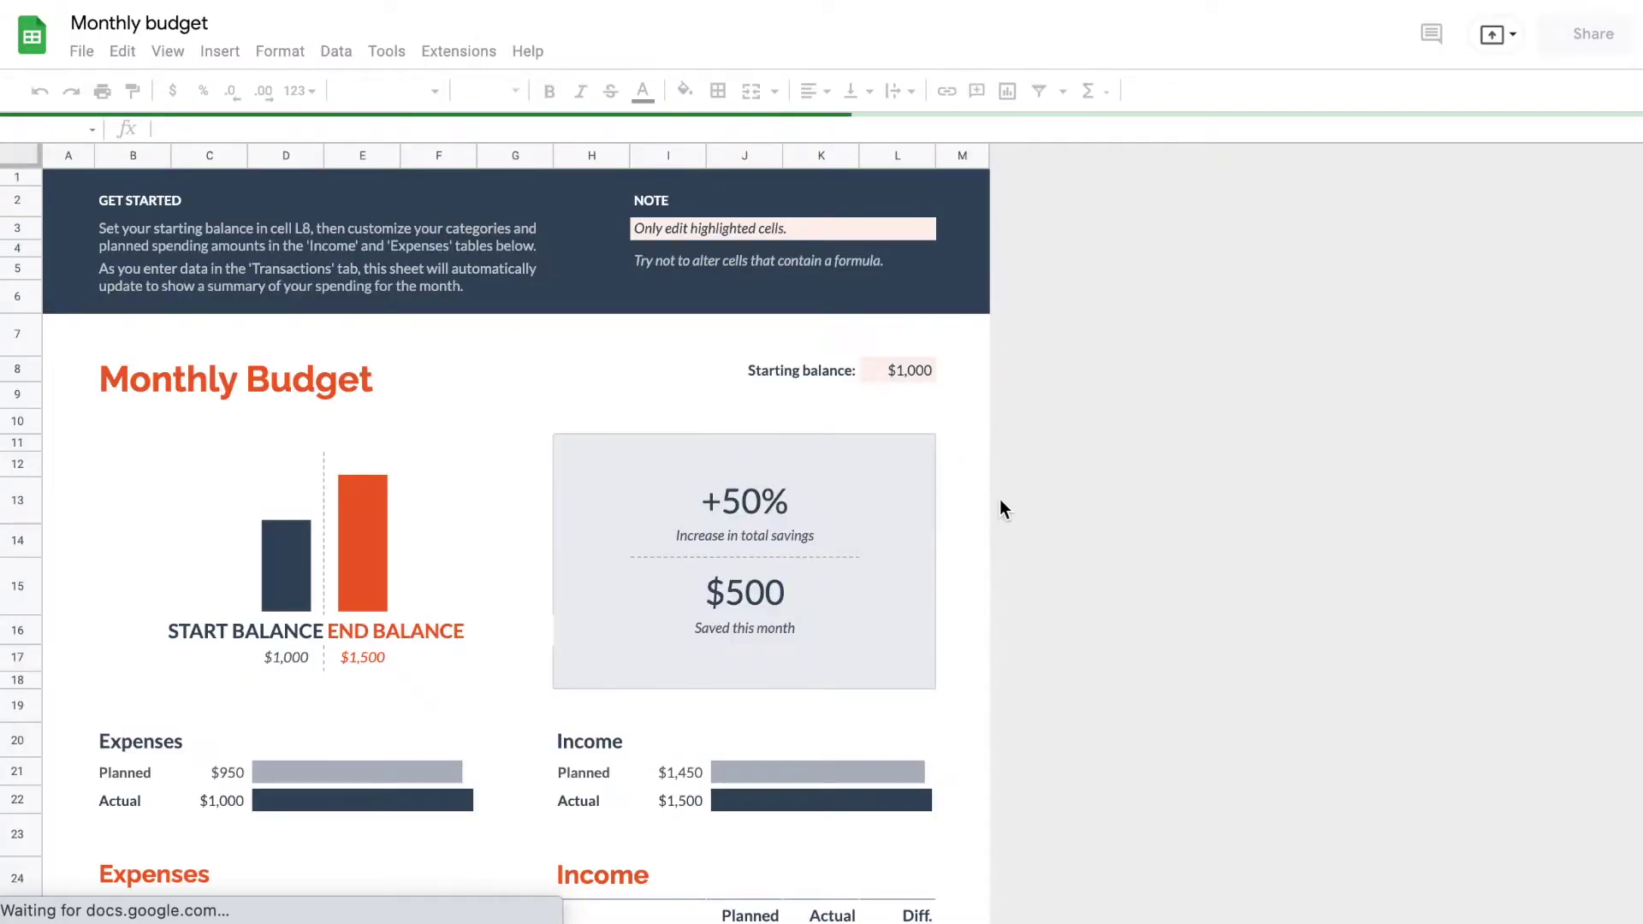
left_click(920, 362)
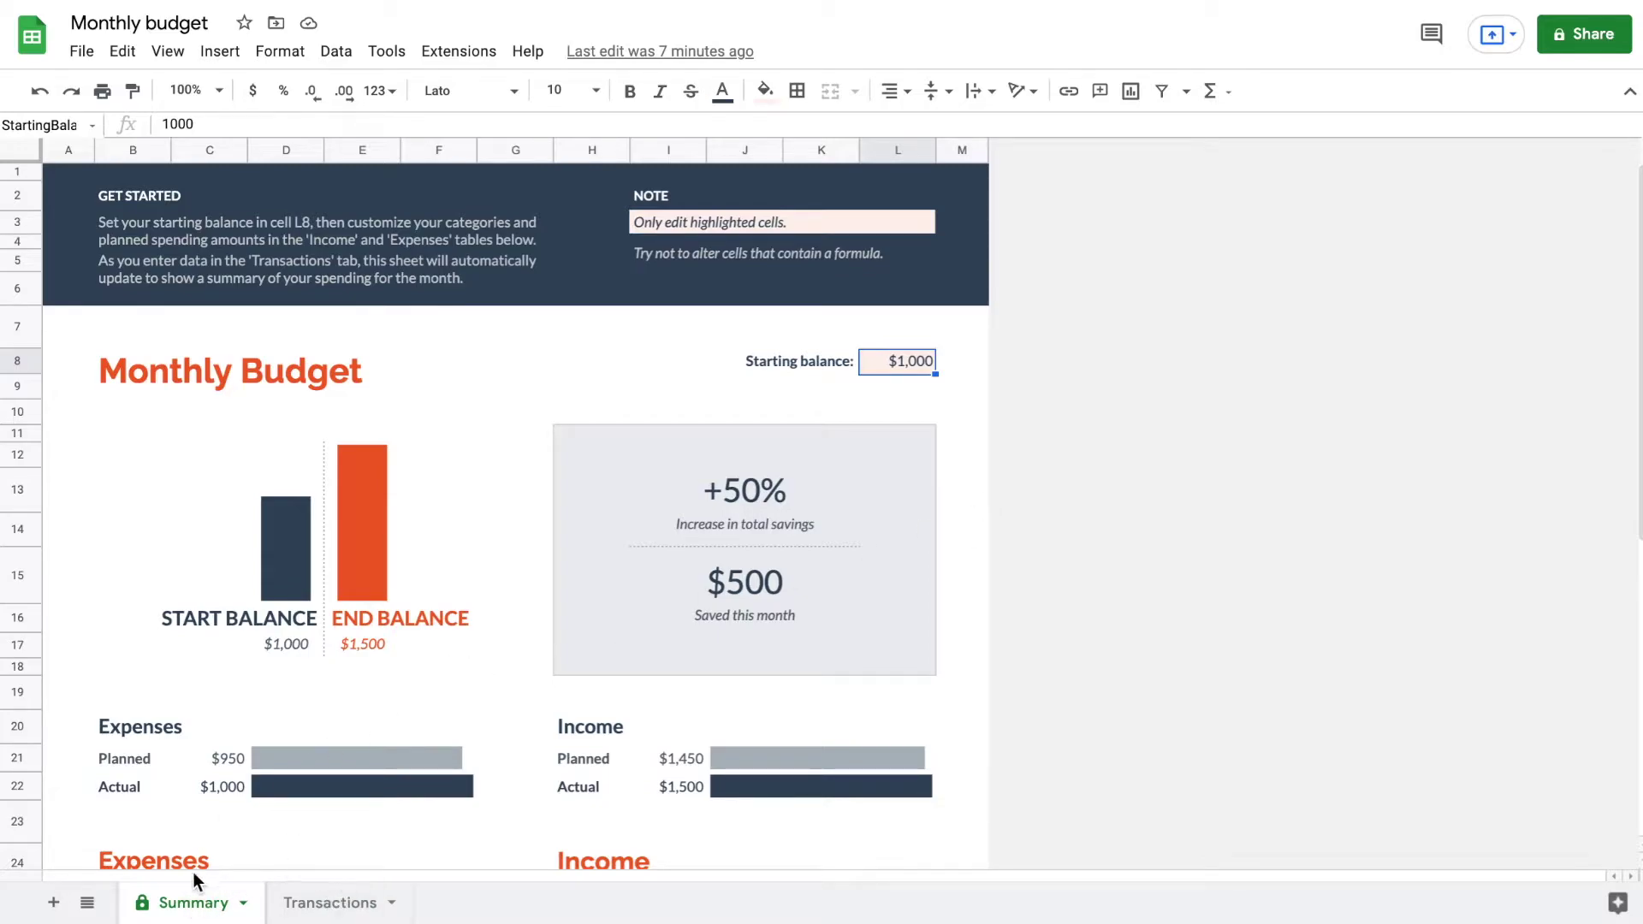
left_click(332, 900)
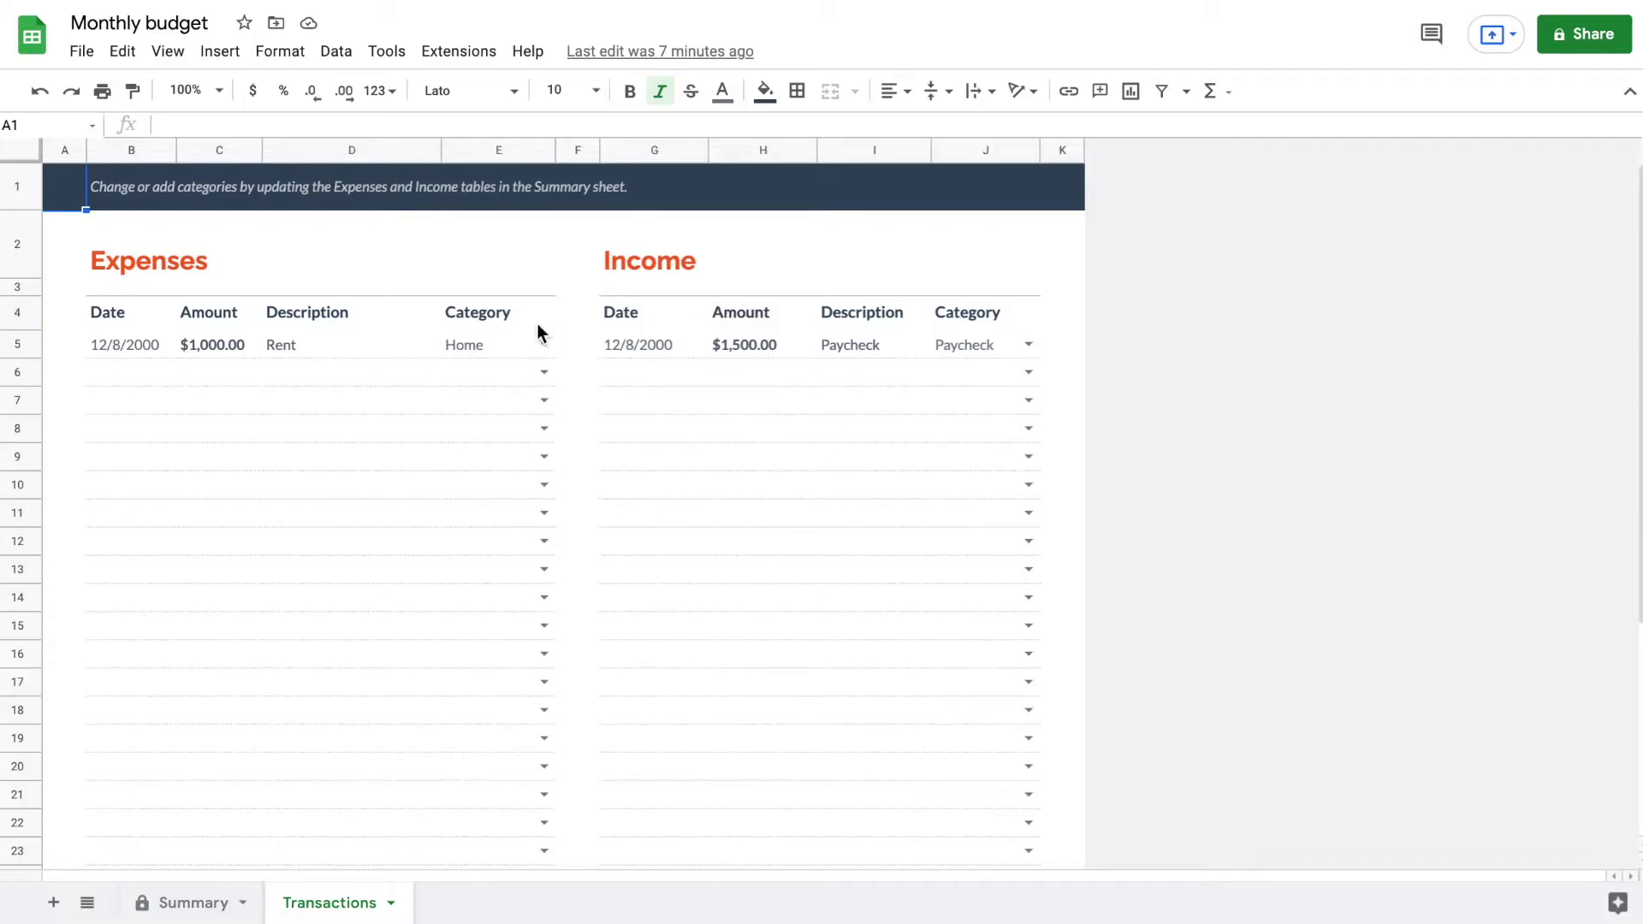
left_click(192, 900)
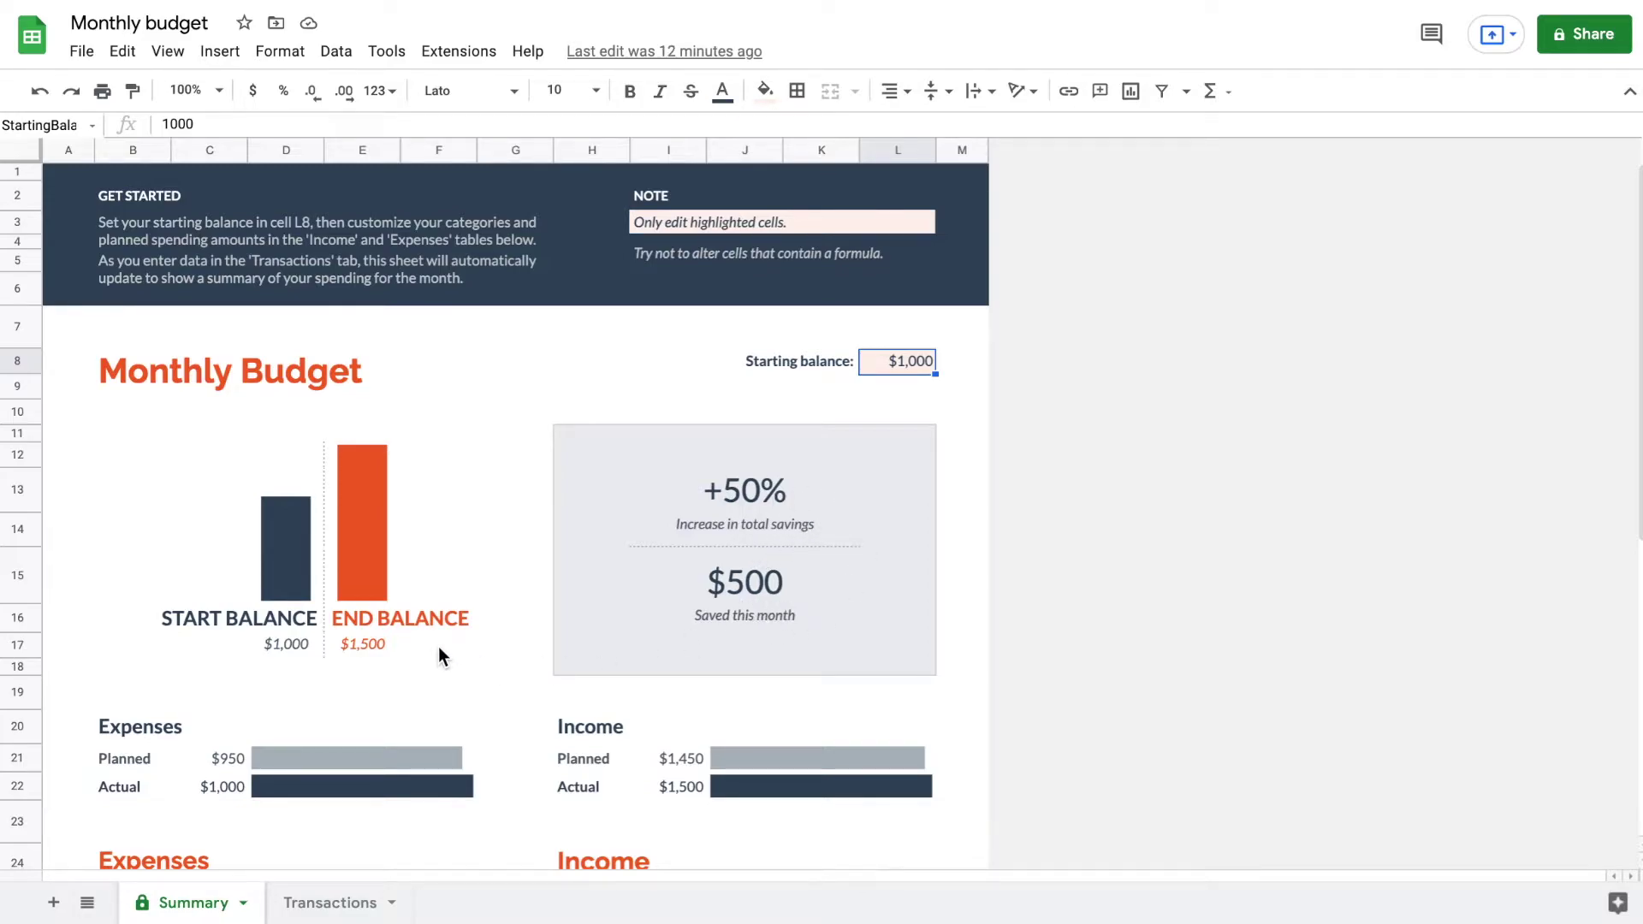
scroll(439, 648, "down", 3)
scroll(428, 648, "down", 1)
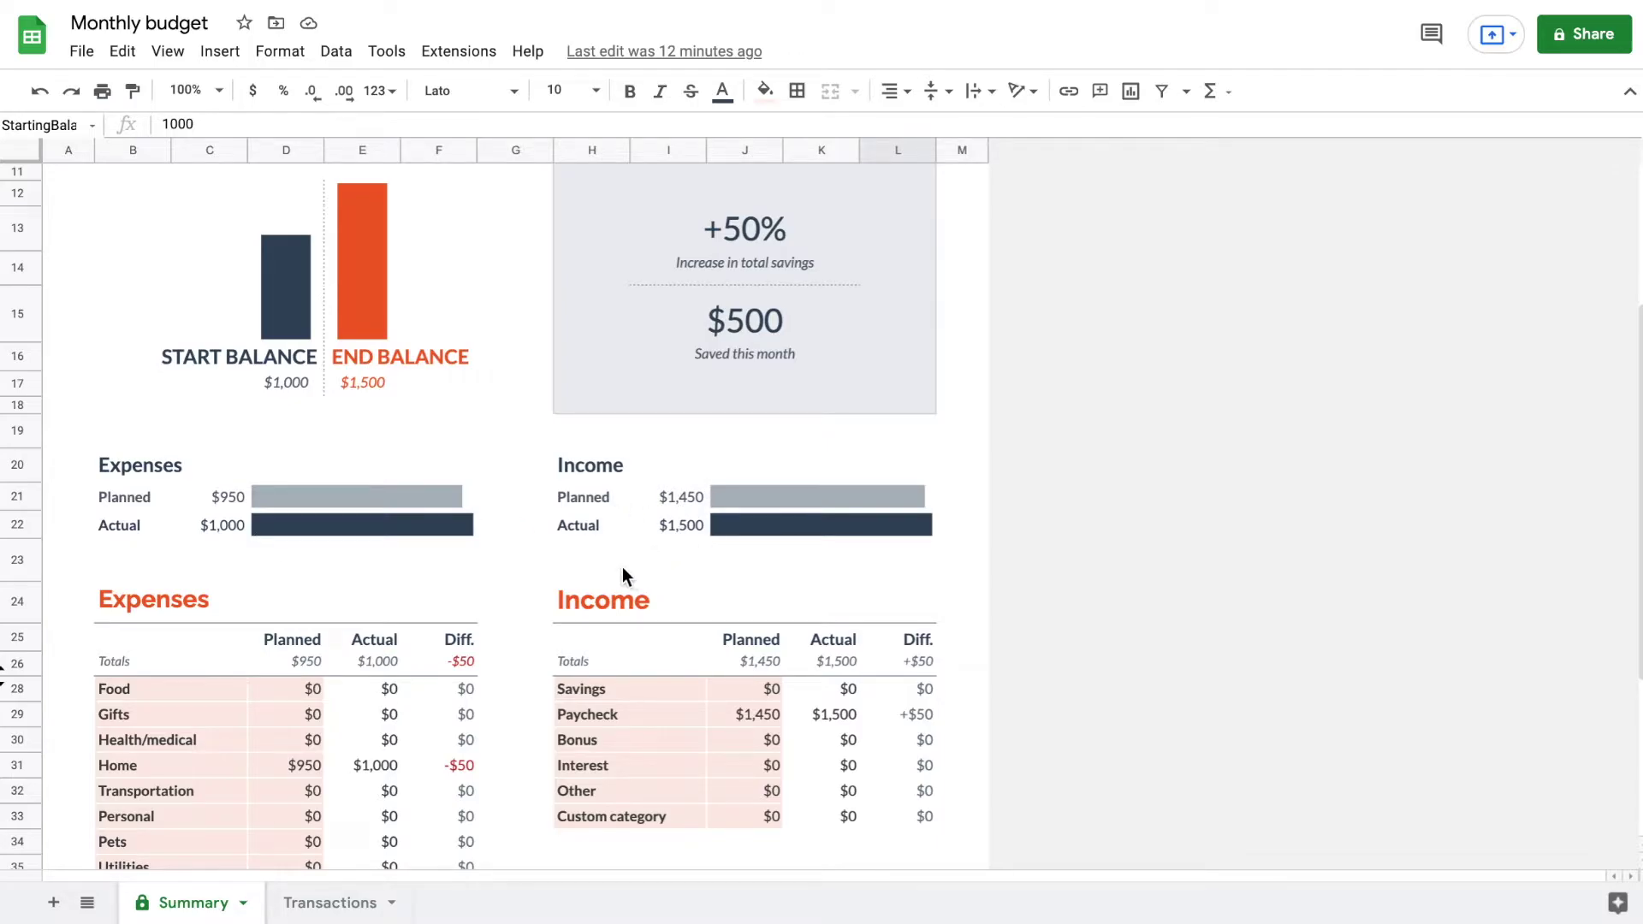
scroll(622, 567, "down", 5)
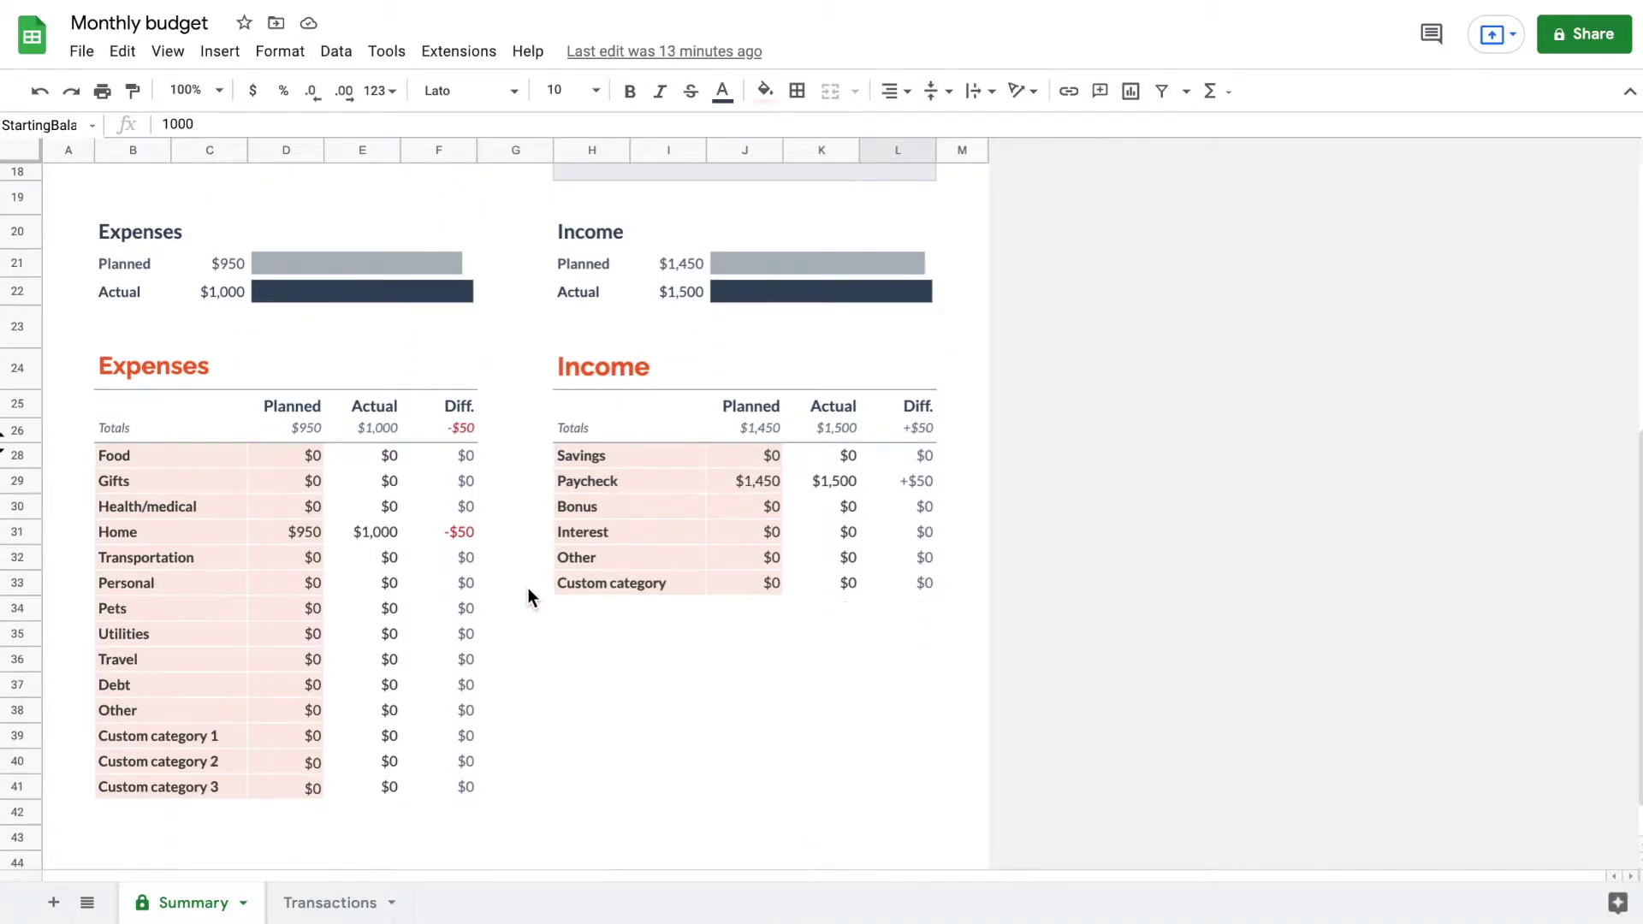
left_click_drag(209, 460, 197, 782)
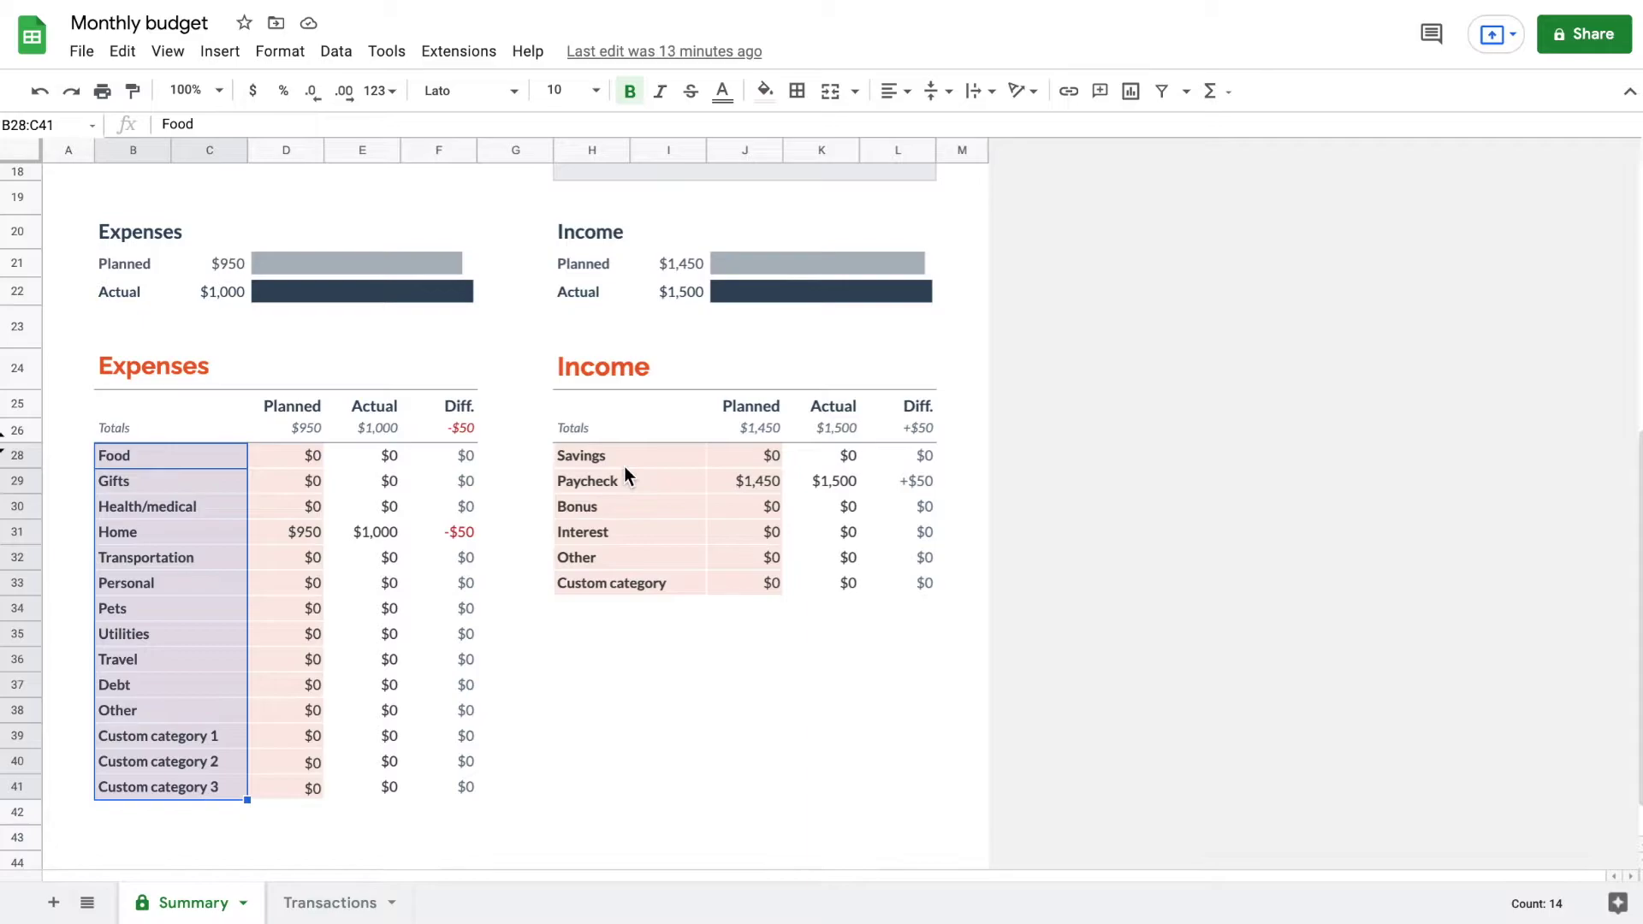
left_click_drag(624, 465, 624, 581)
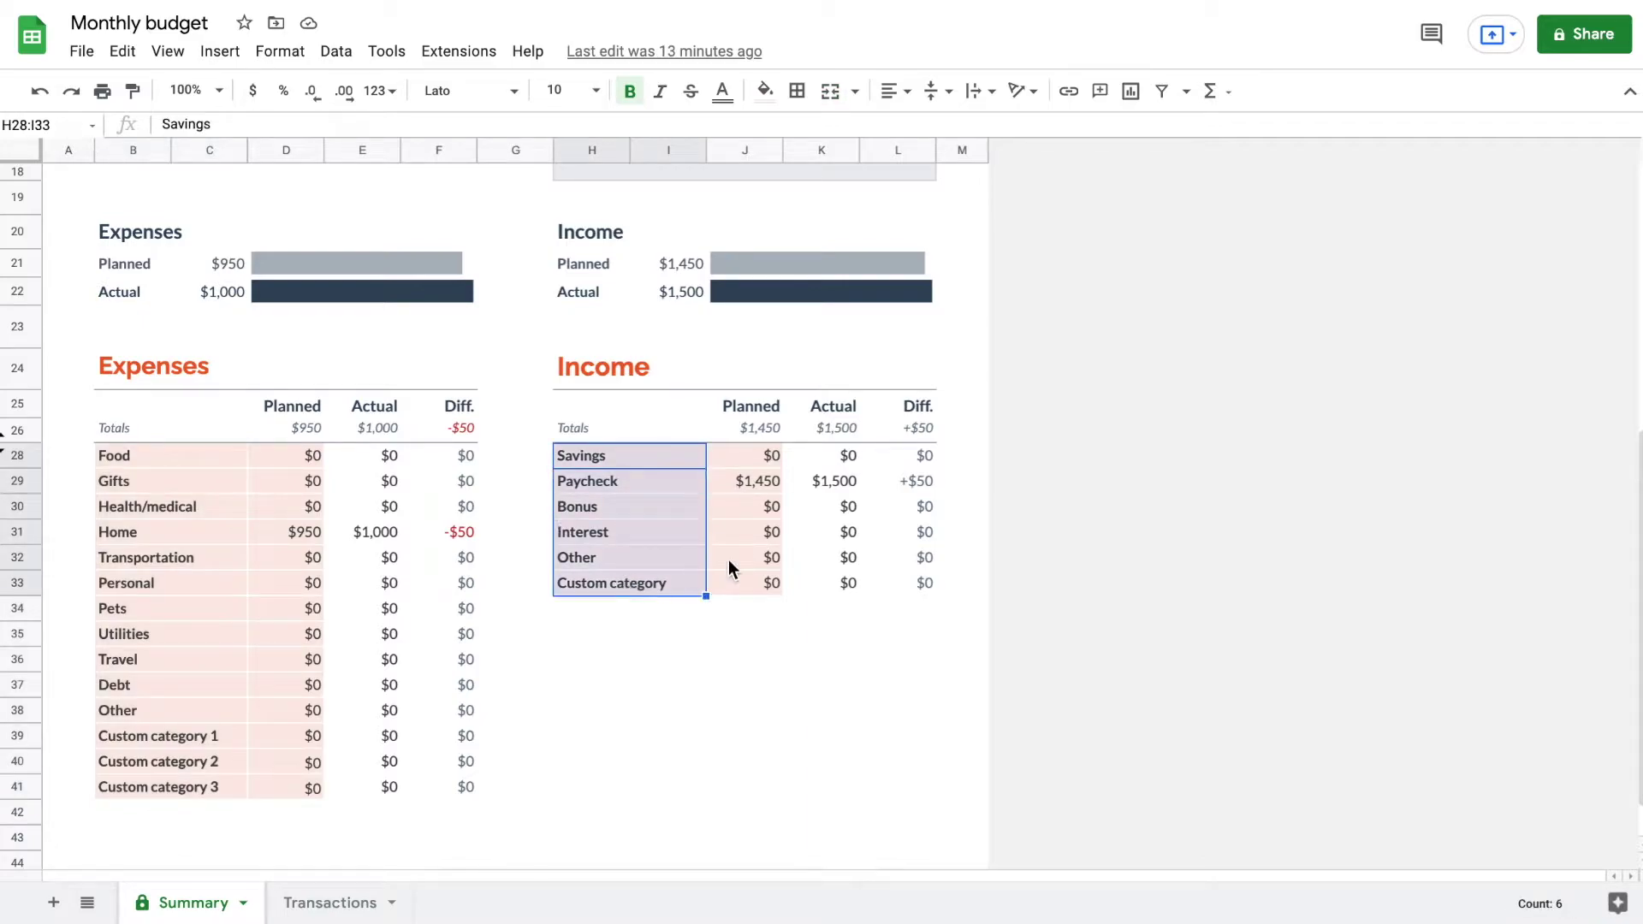
left_click(844, 481)
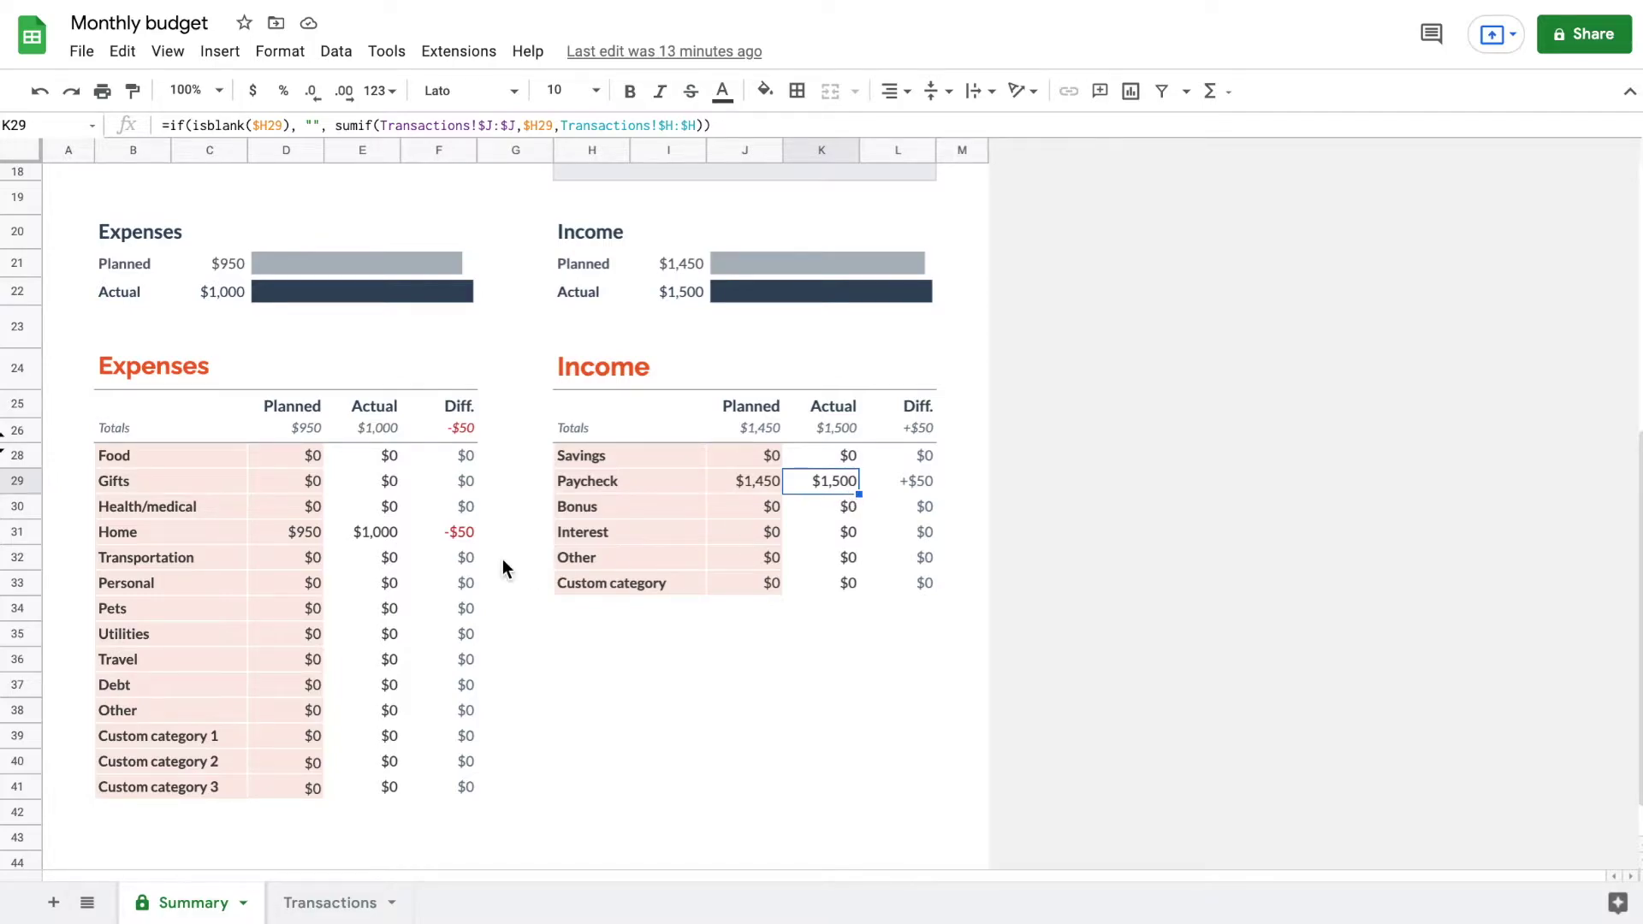
left_click(369, 530)
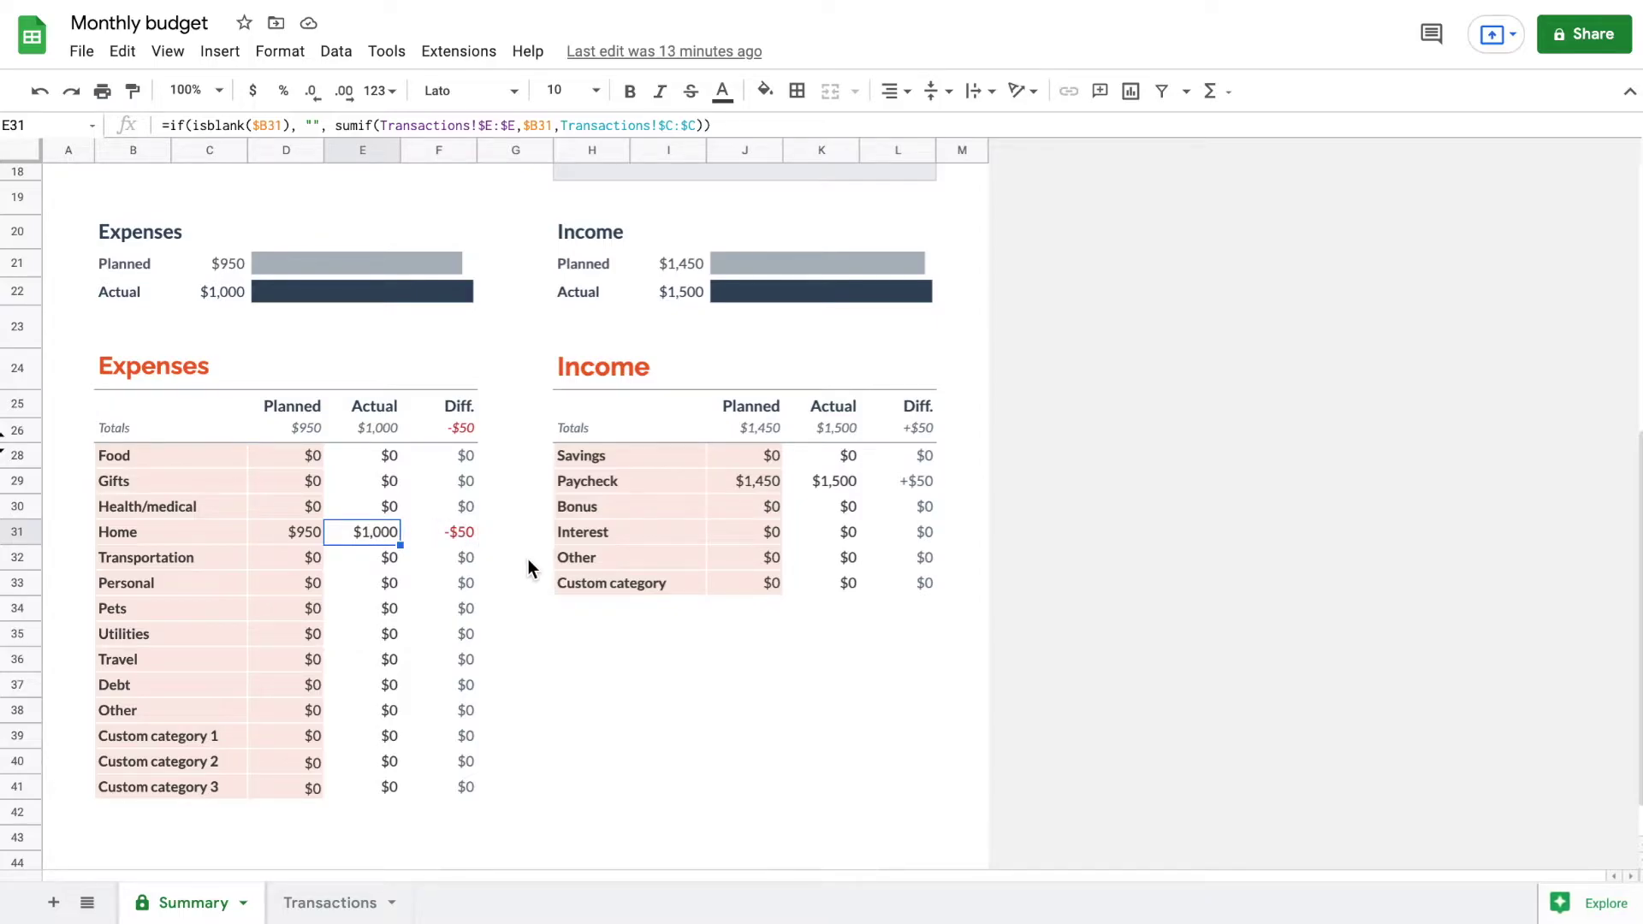
left_click(340, 905)
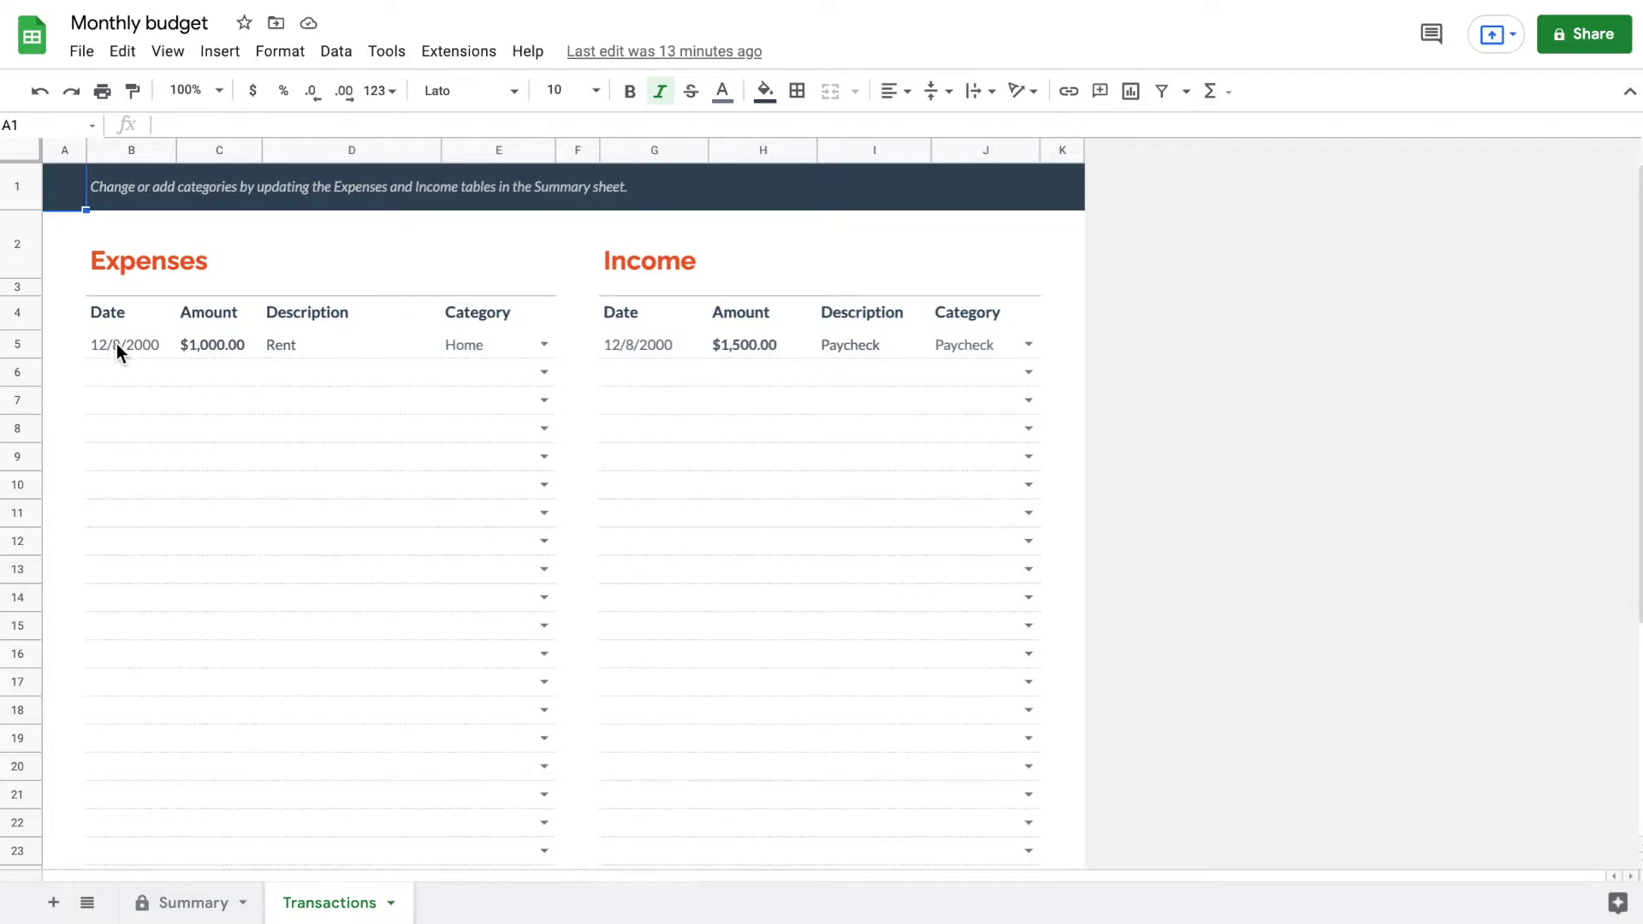
Clear the sample Rent expense and Paycheck income entries on the Transactions sheet.
left_click_drag(140, 342, 445, 337)
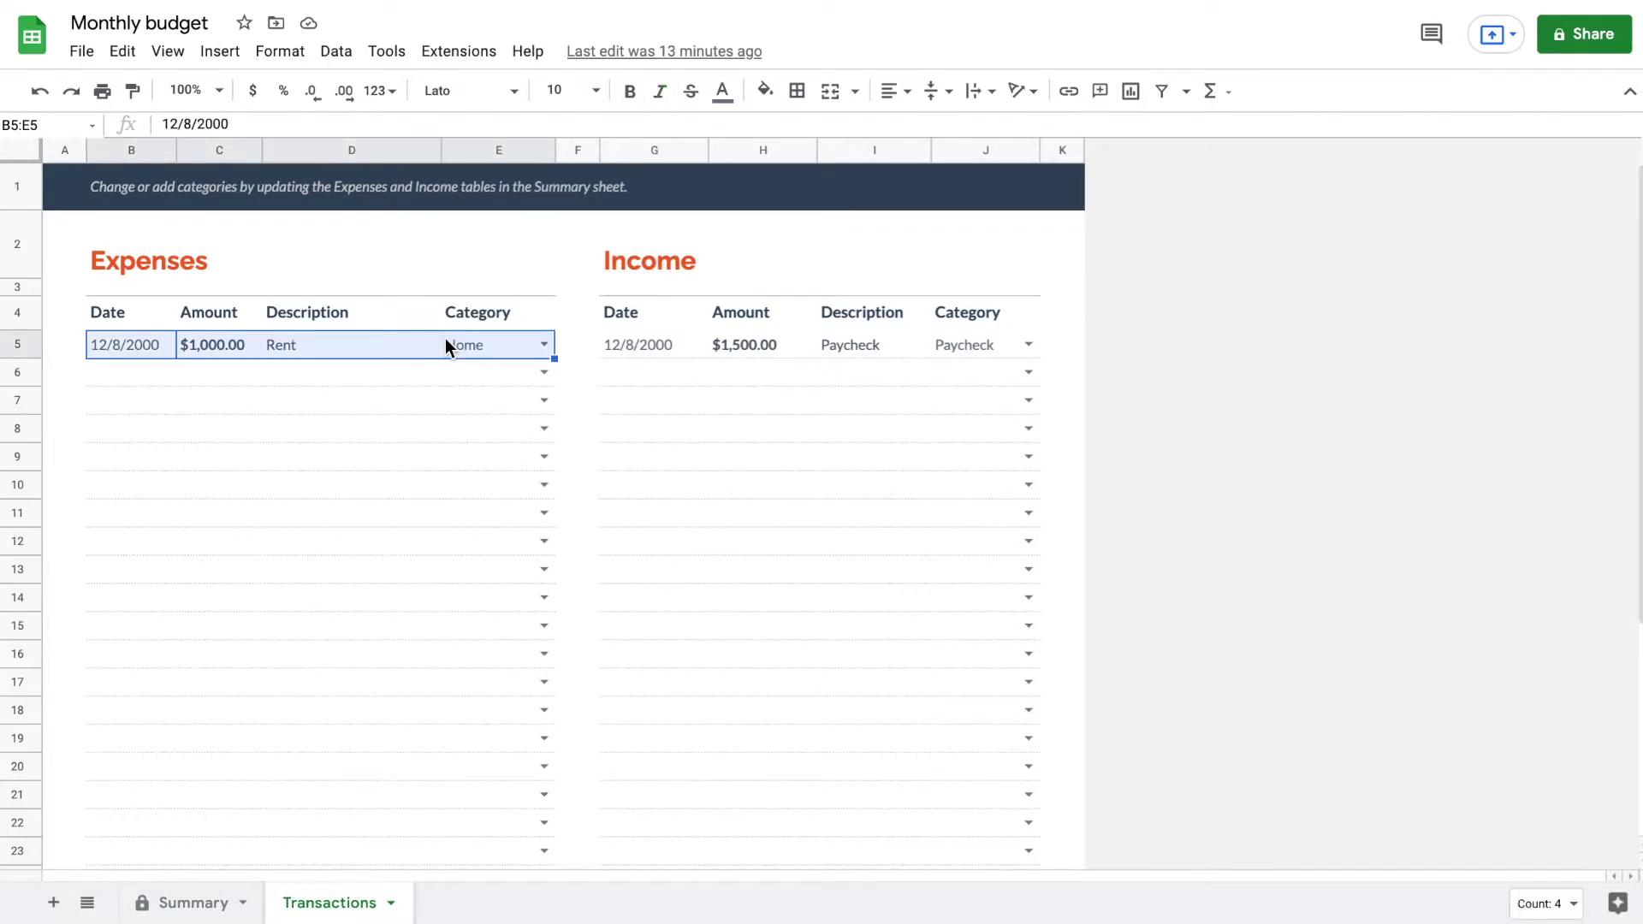
key("Delete")
left_click_drag(657, 344, 947, 341)
key("Delete")
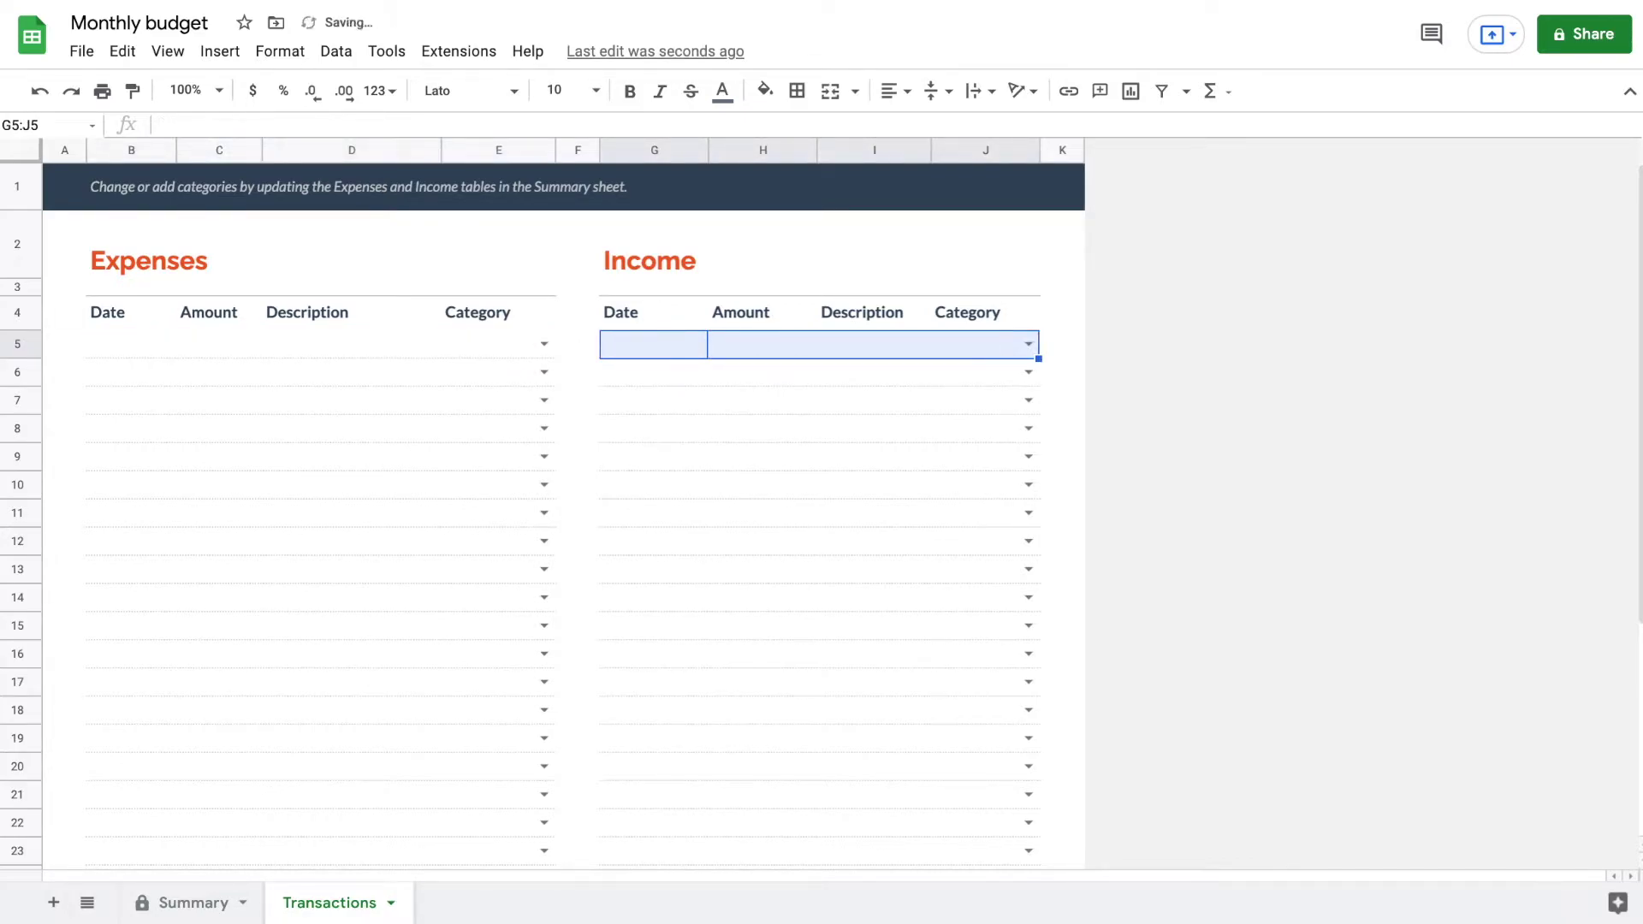
Log a 1/1/2021 $1,000 mowing income under Paycheck, then return to the Summary.
left_click(664, 345)
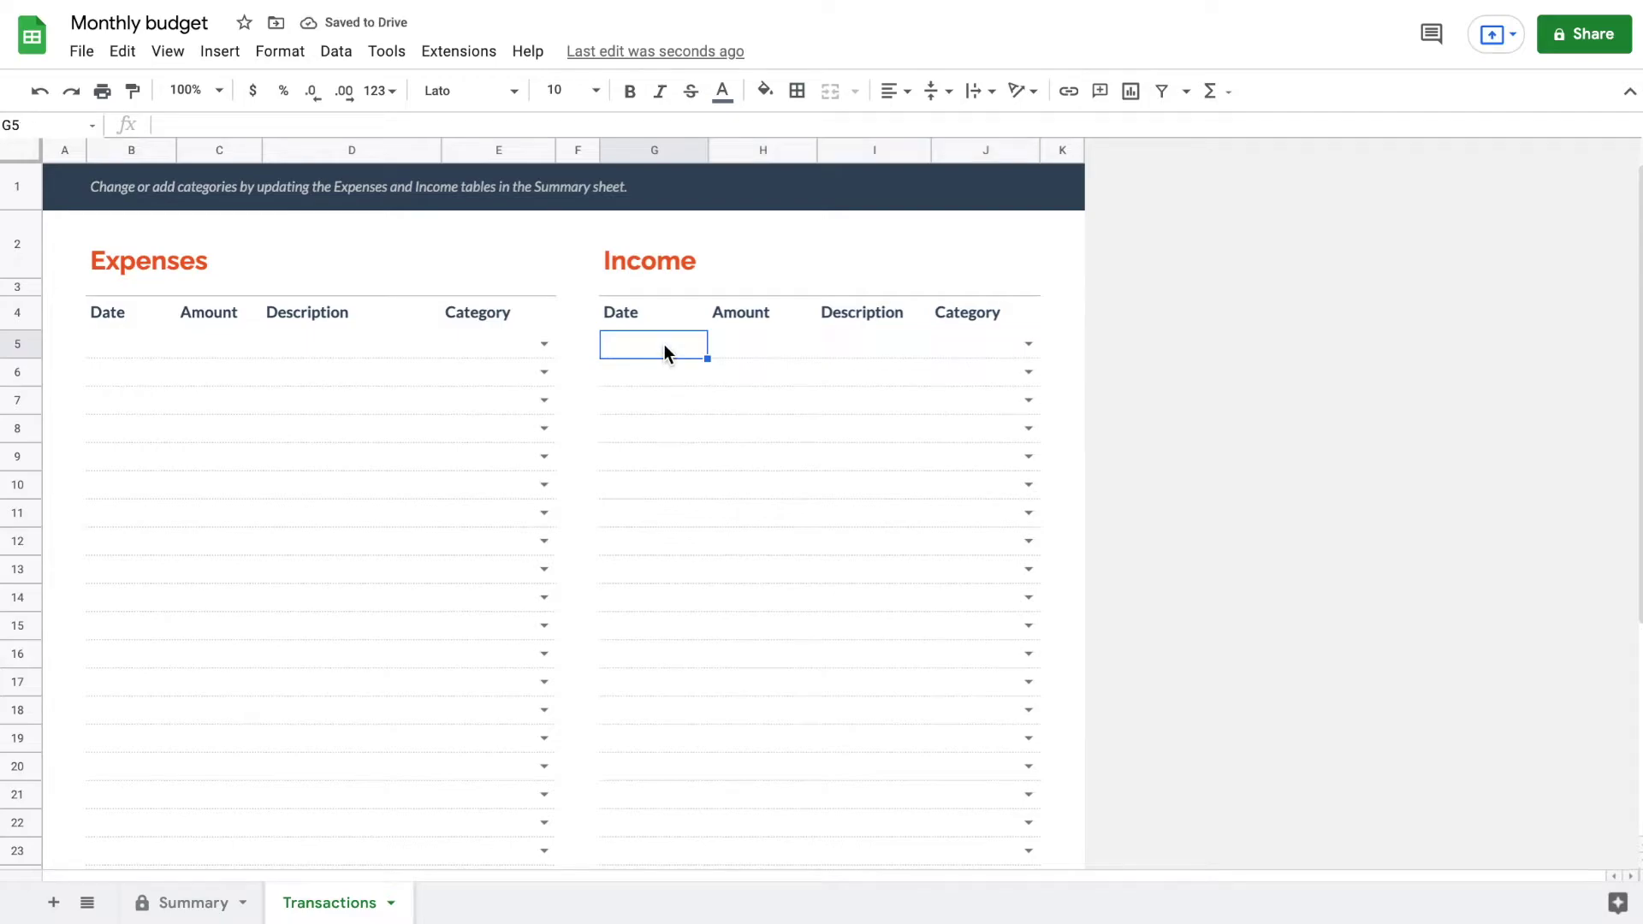
type("1/1/2021")
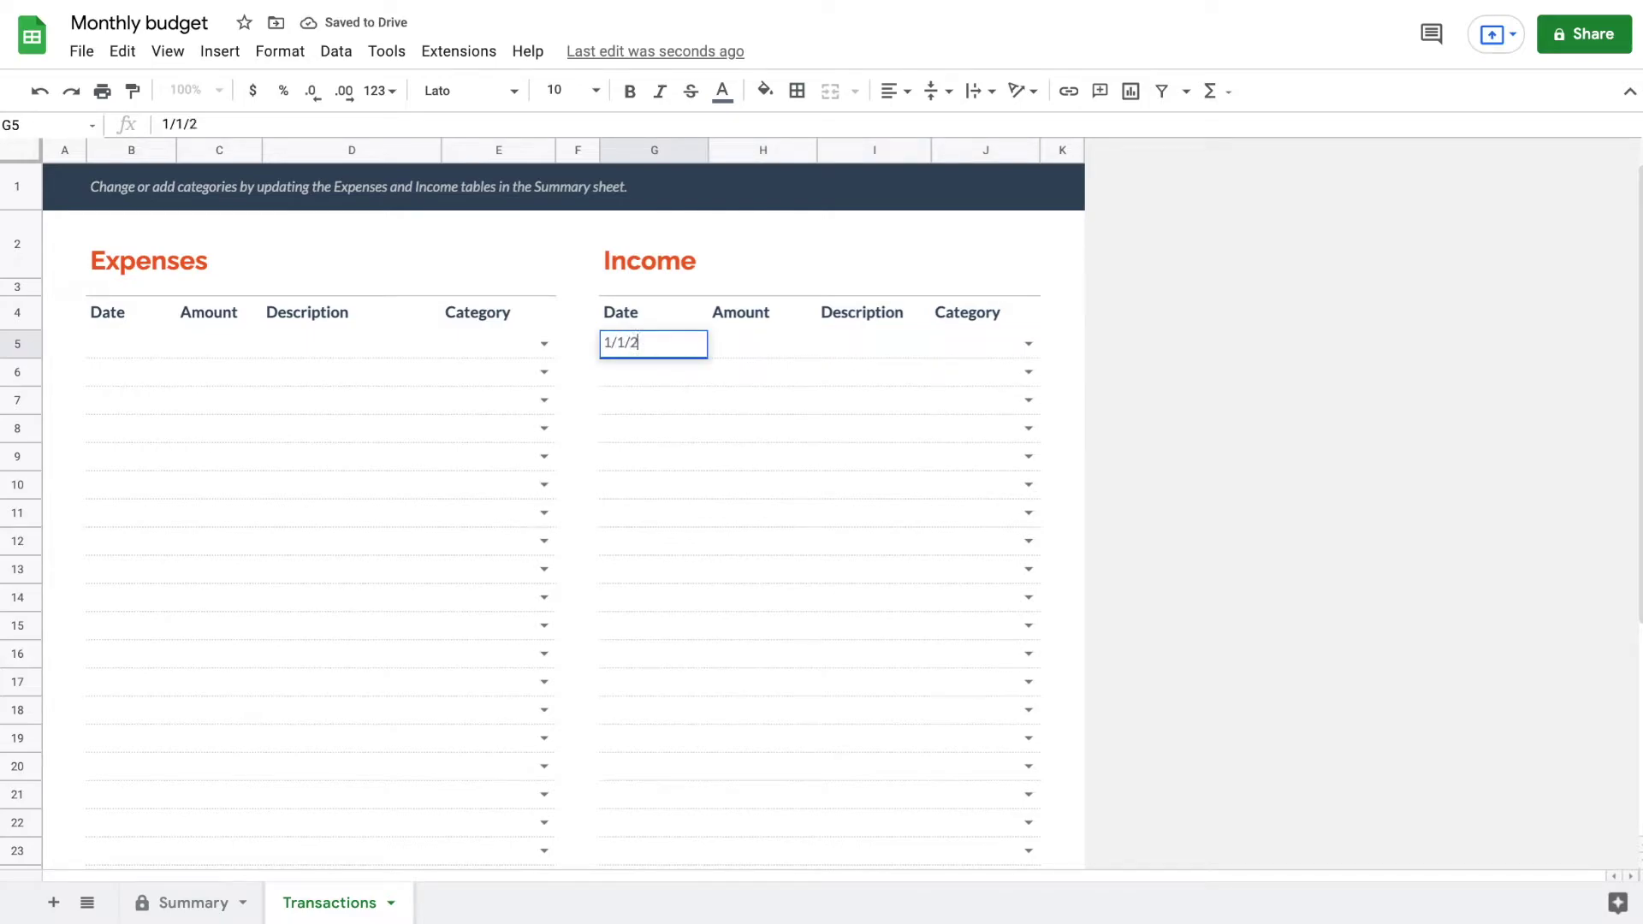
left_click(765, 343)
type("1000")
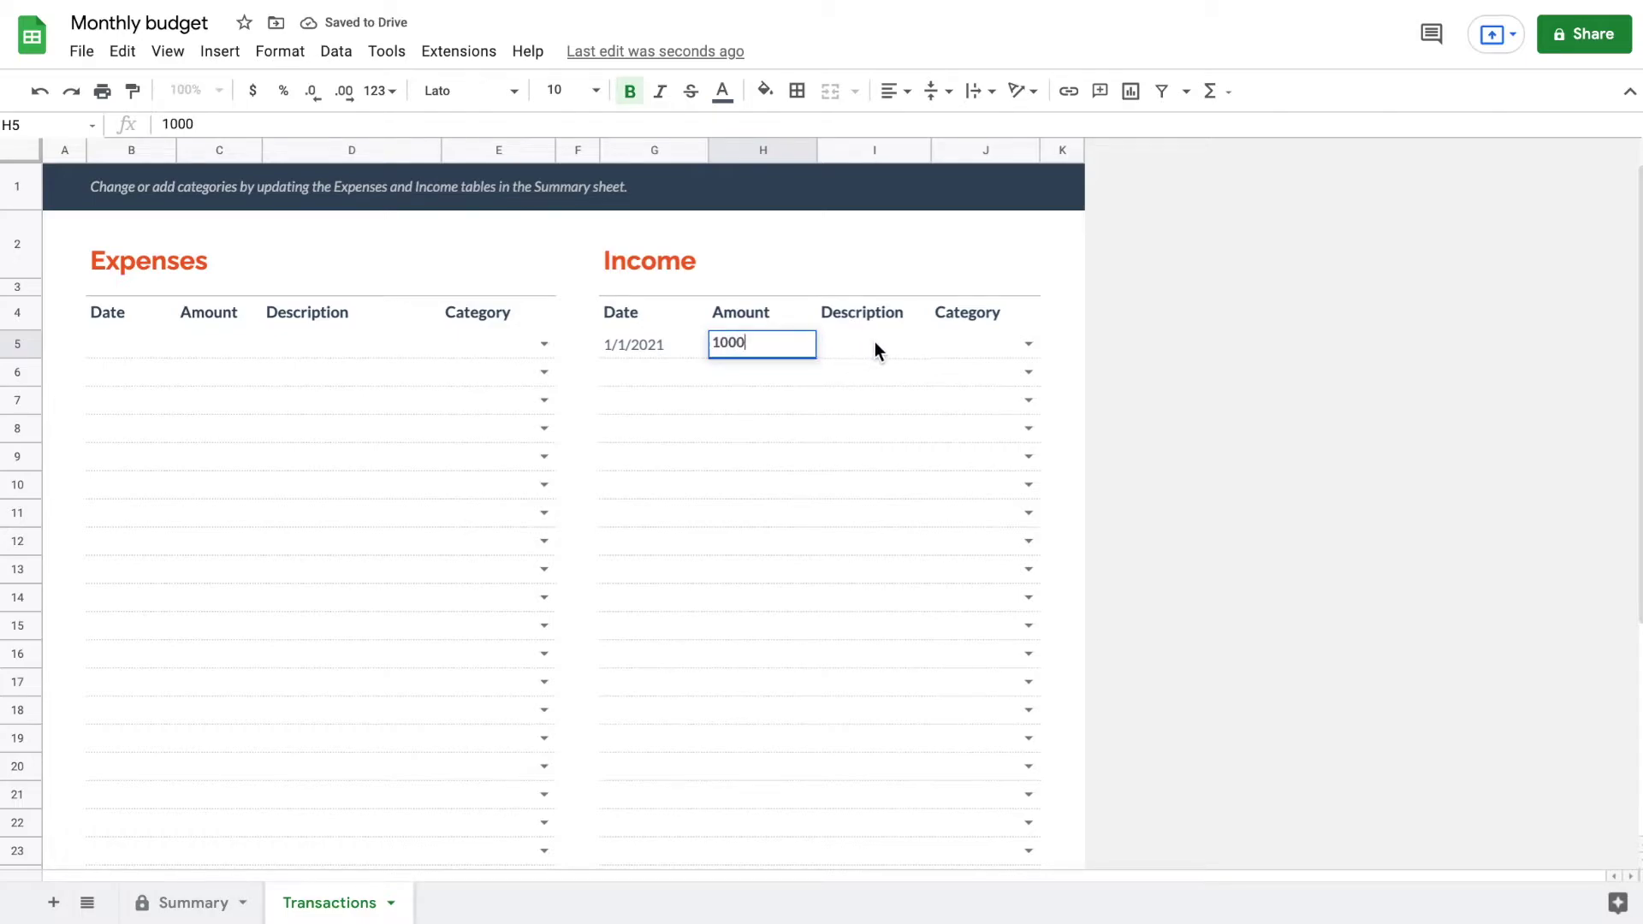
left_click(874, 344)
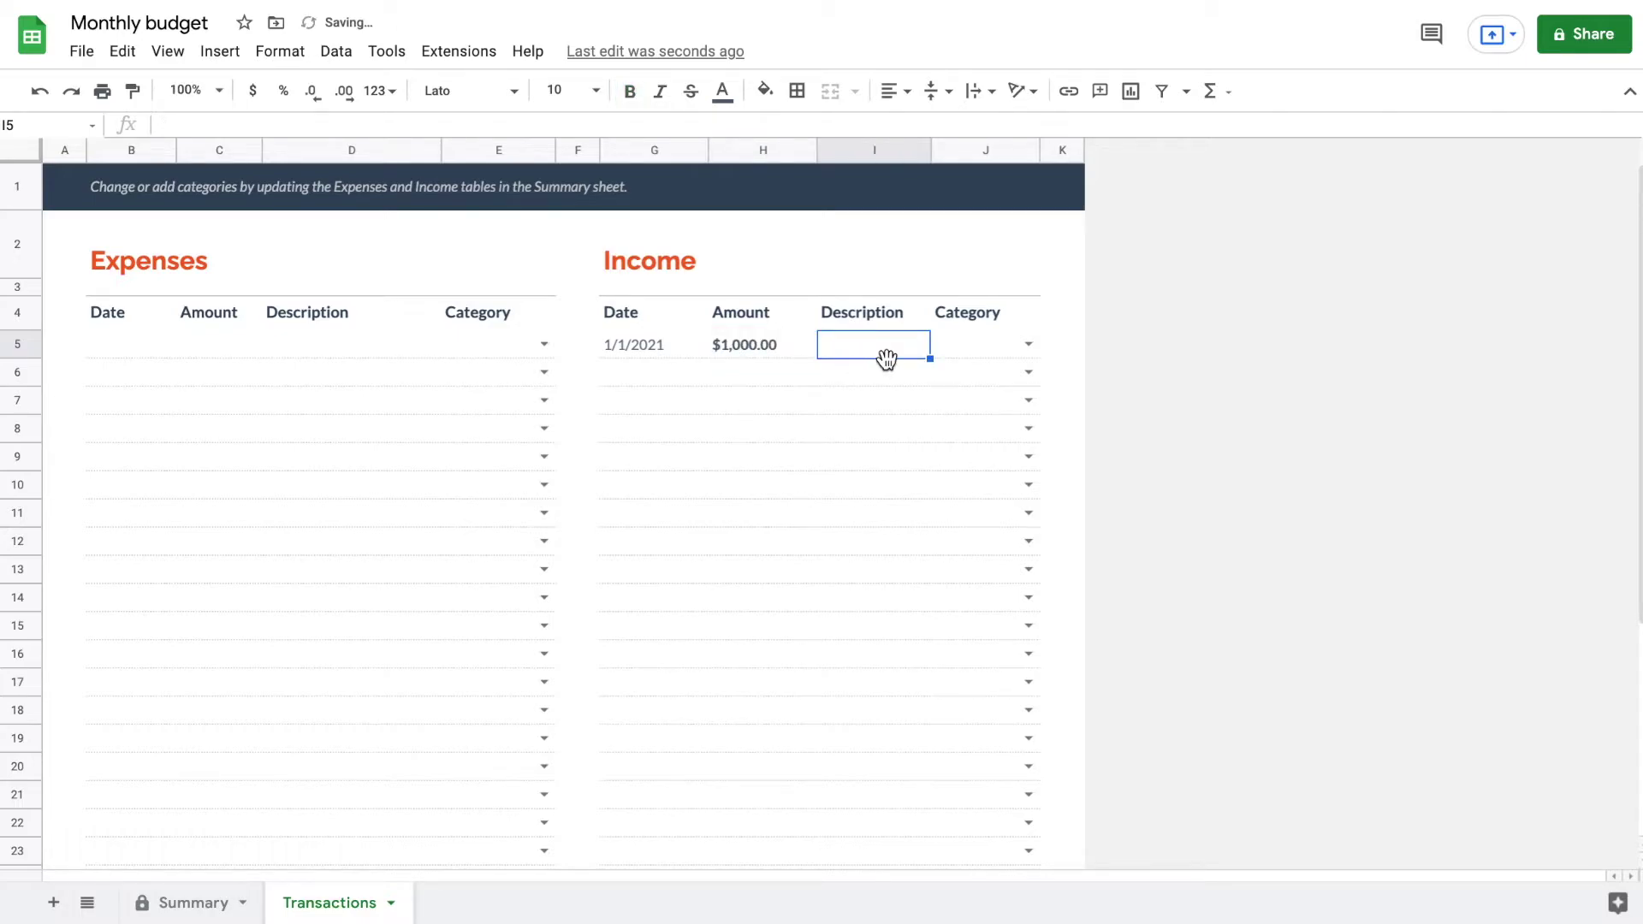
type("mowing")
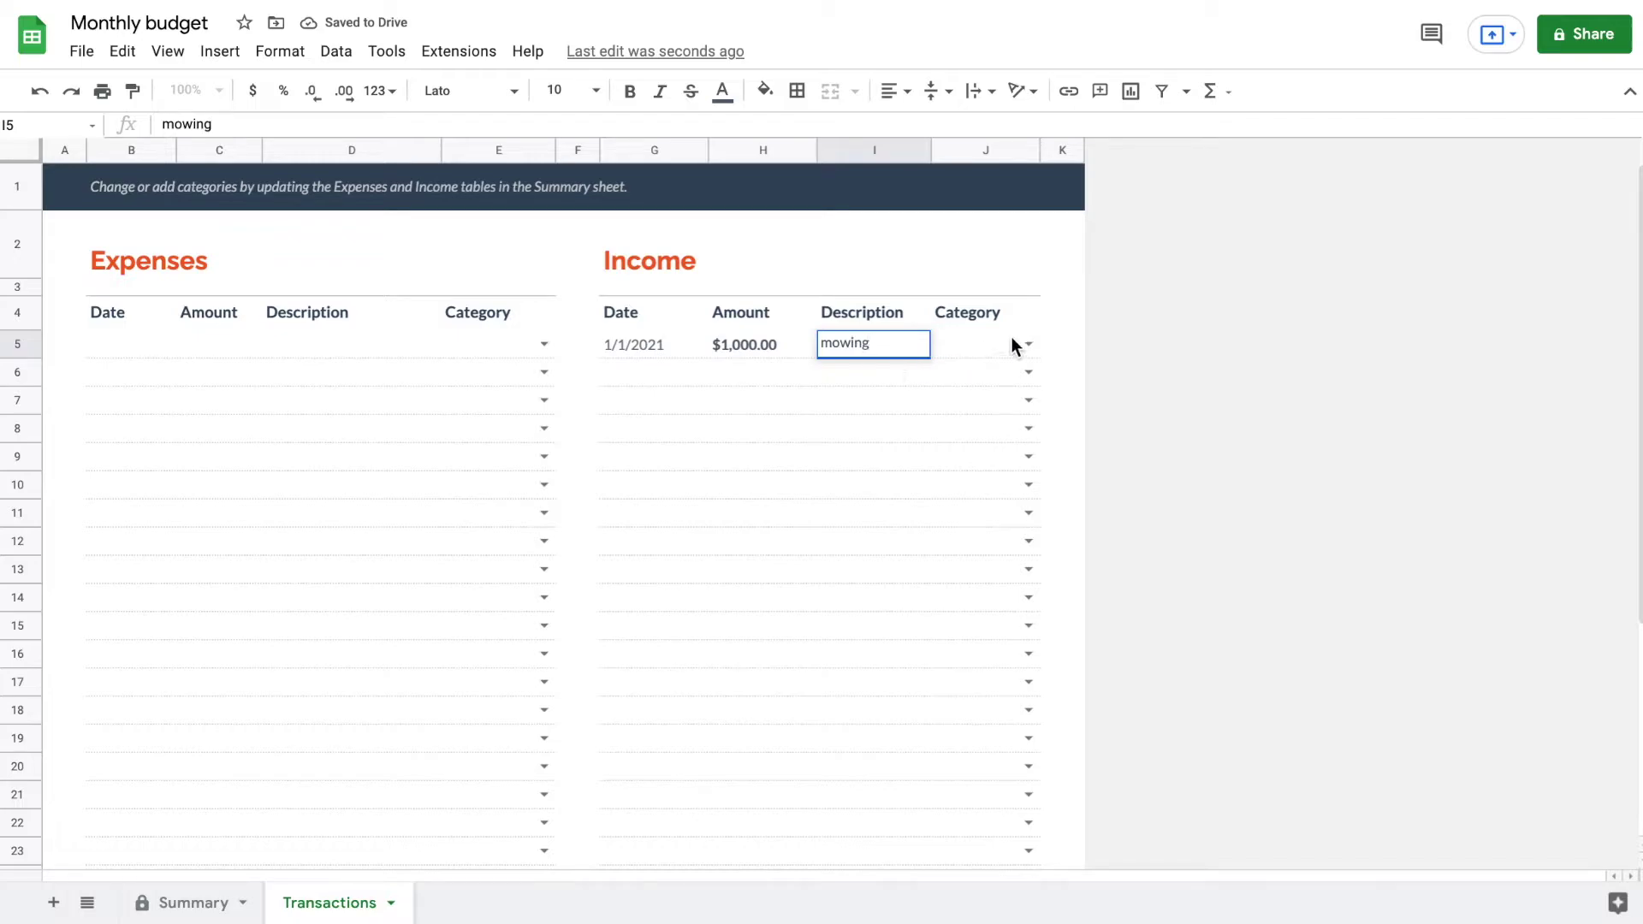
left_click(1030, 344)
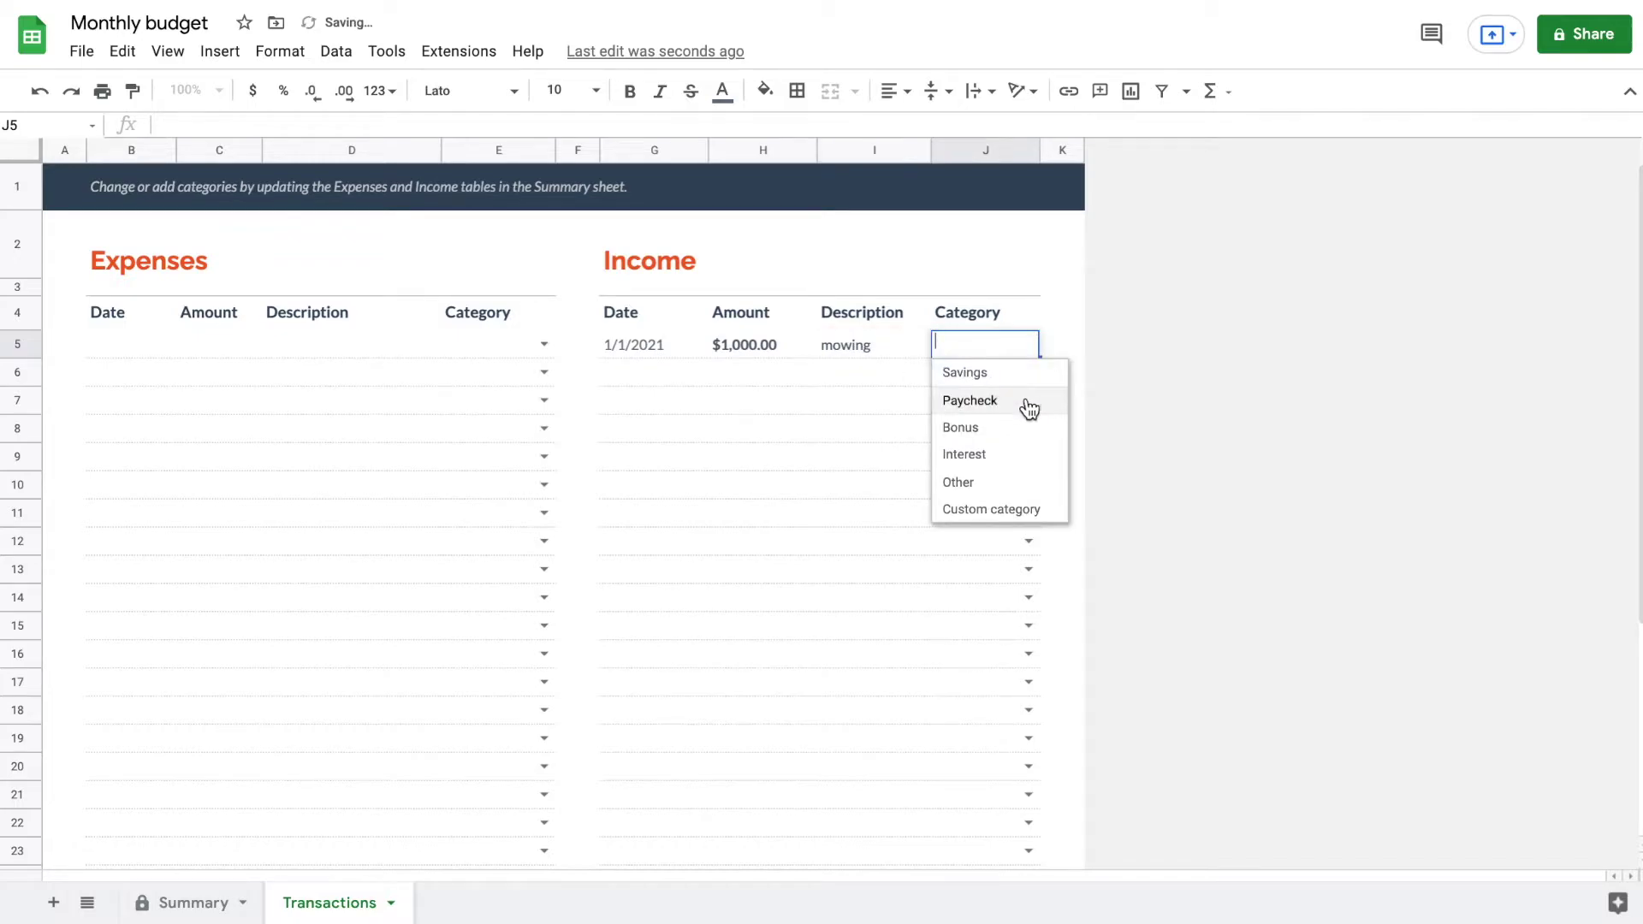
left_click(1029, 403)
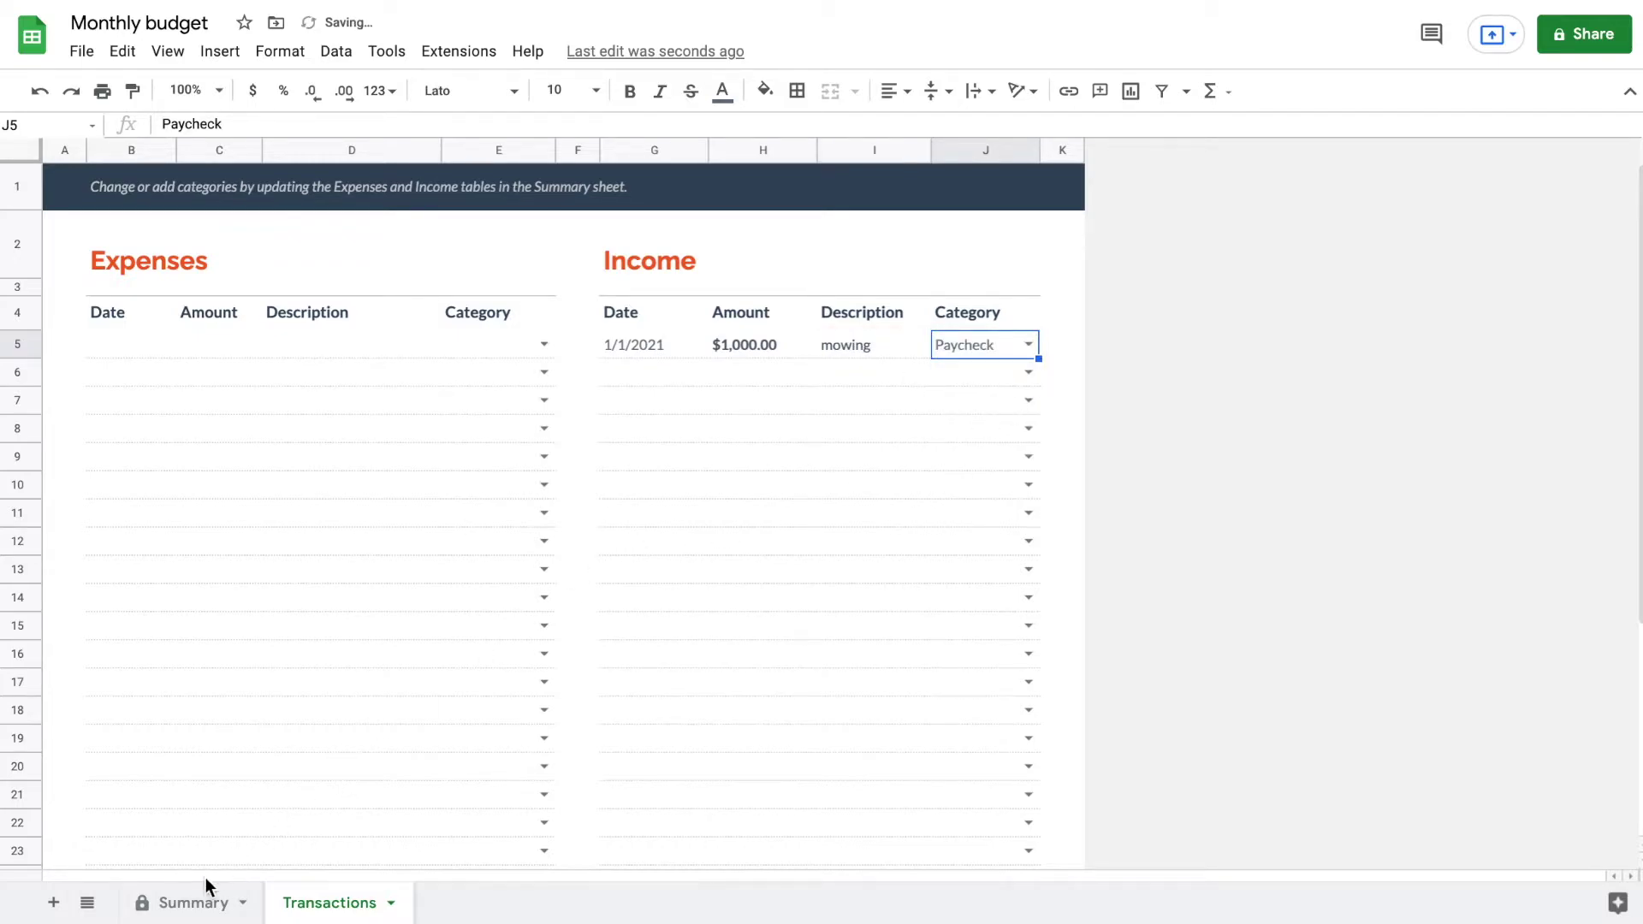
left_click(201, 900)
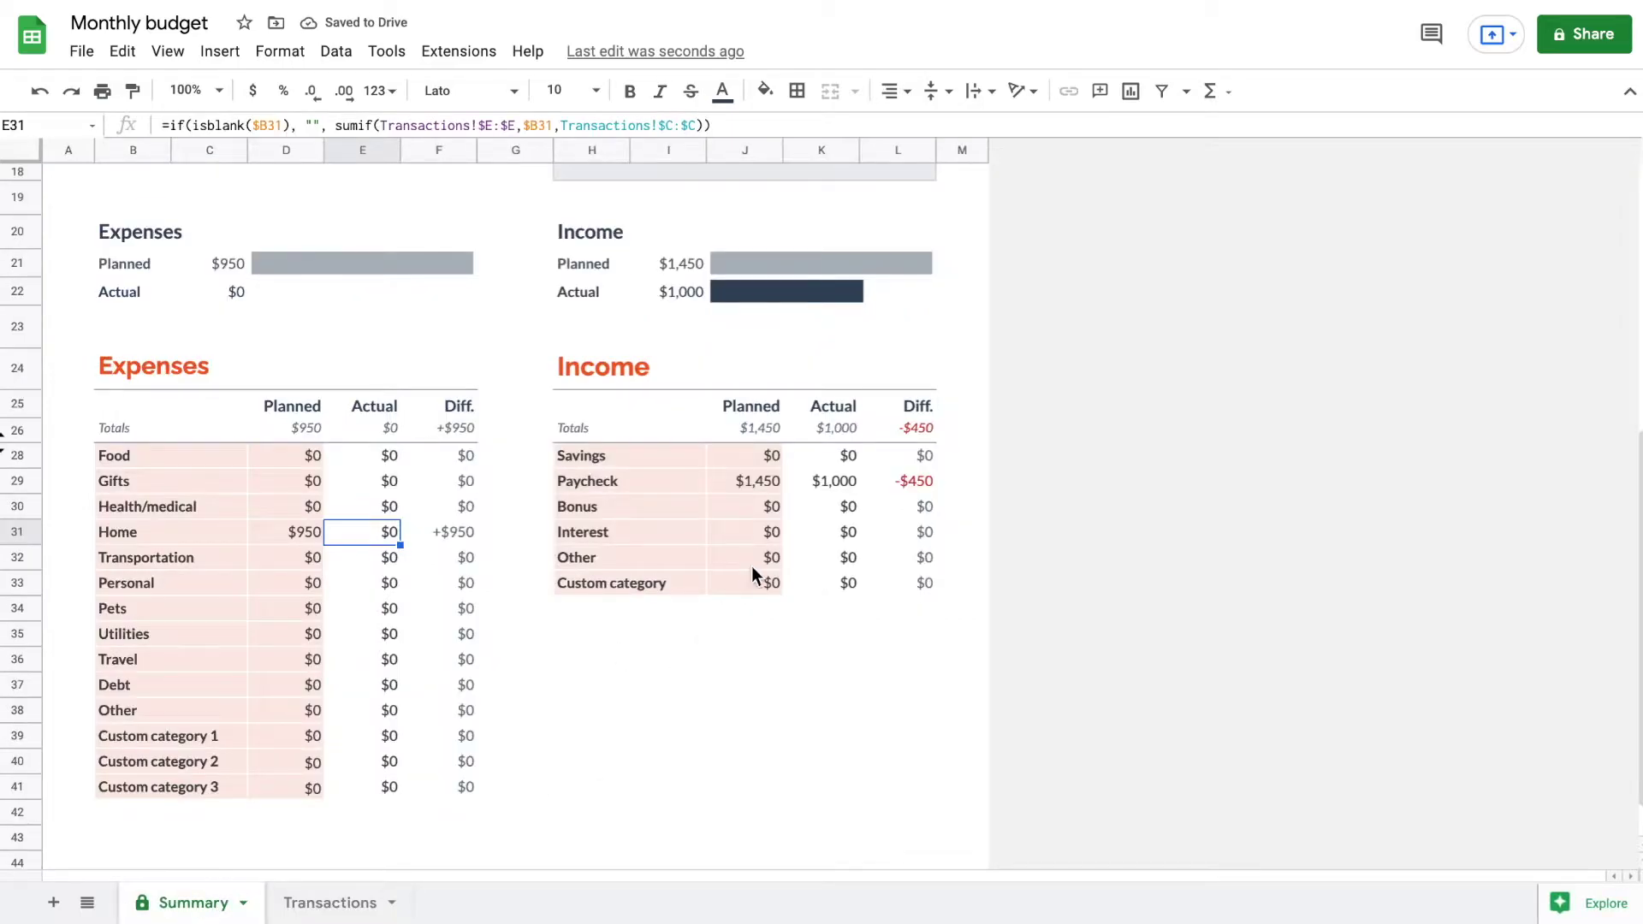
left_click(646, 488)
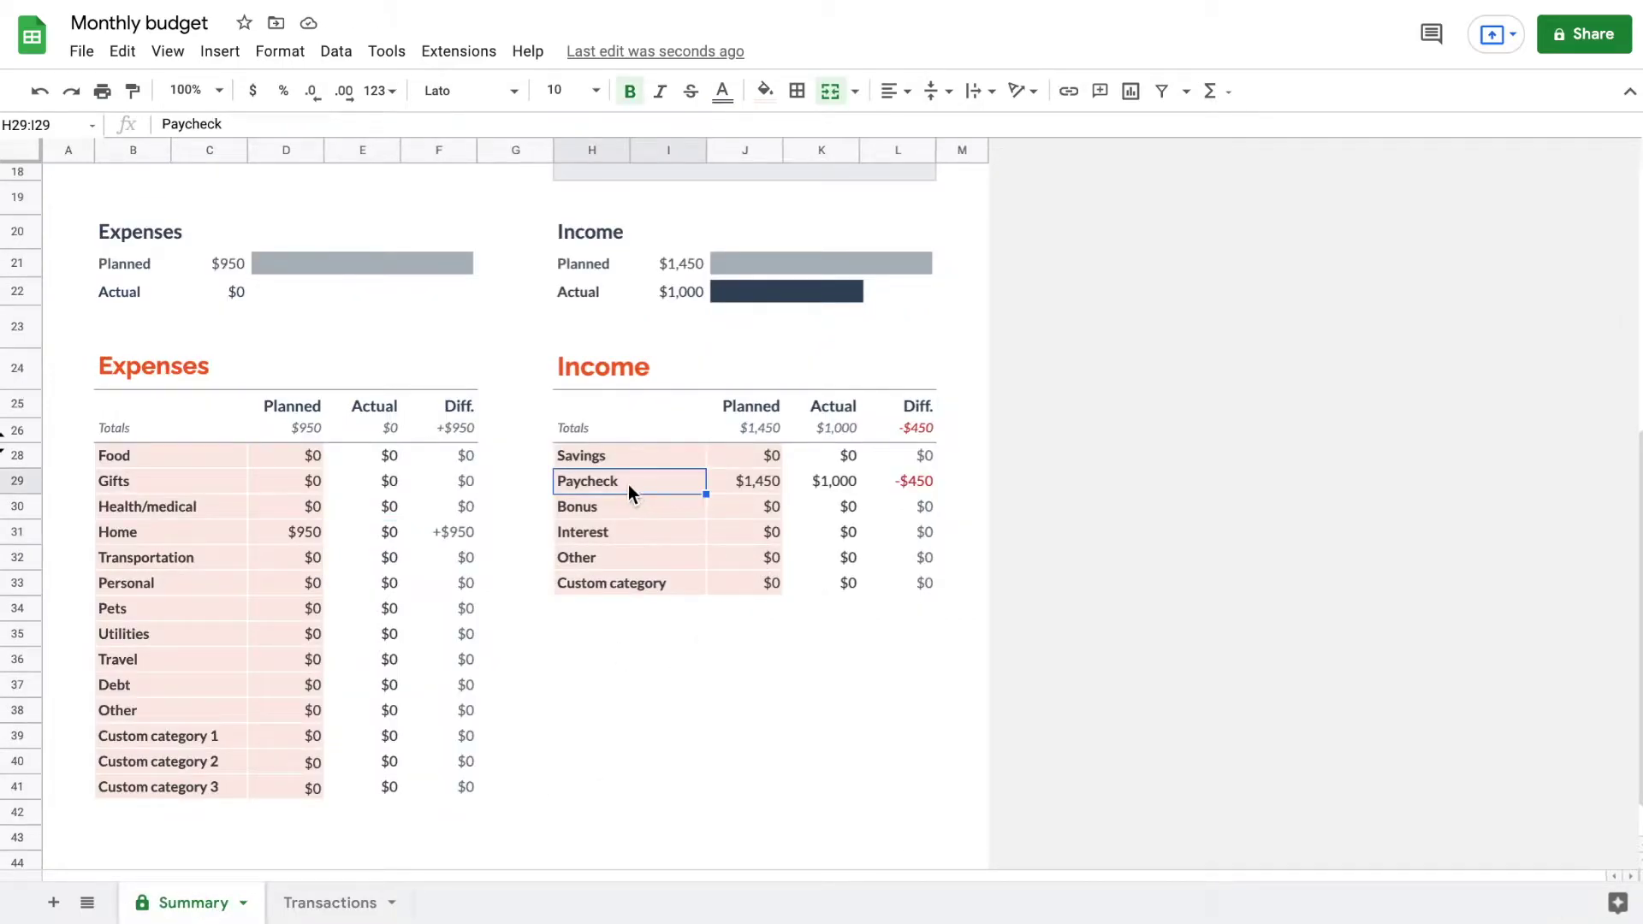
left_click(842, 484)
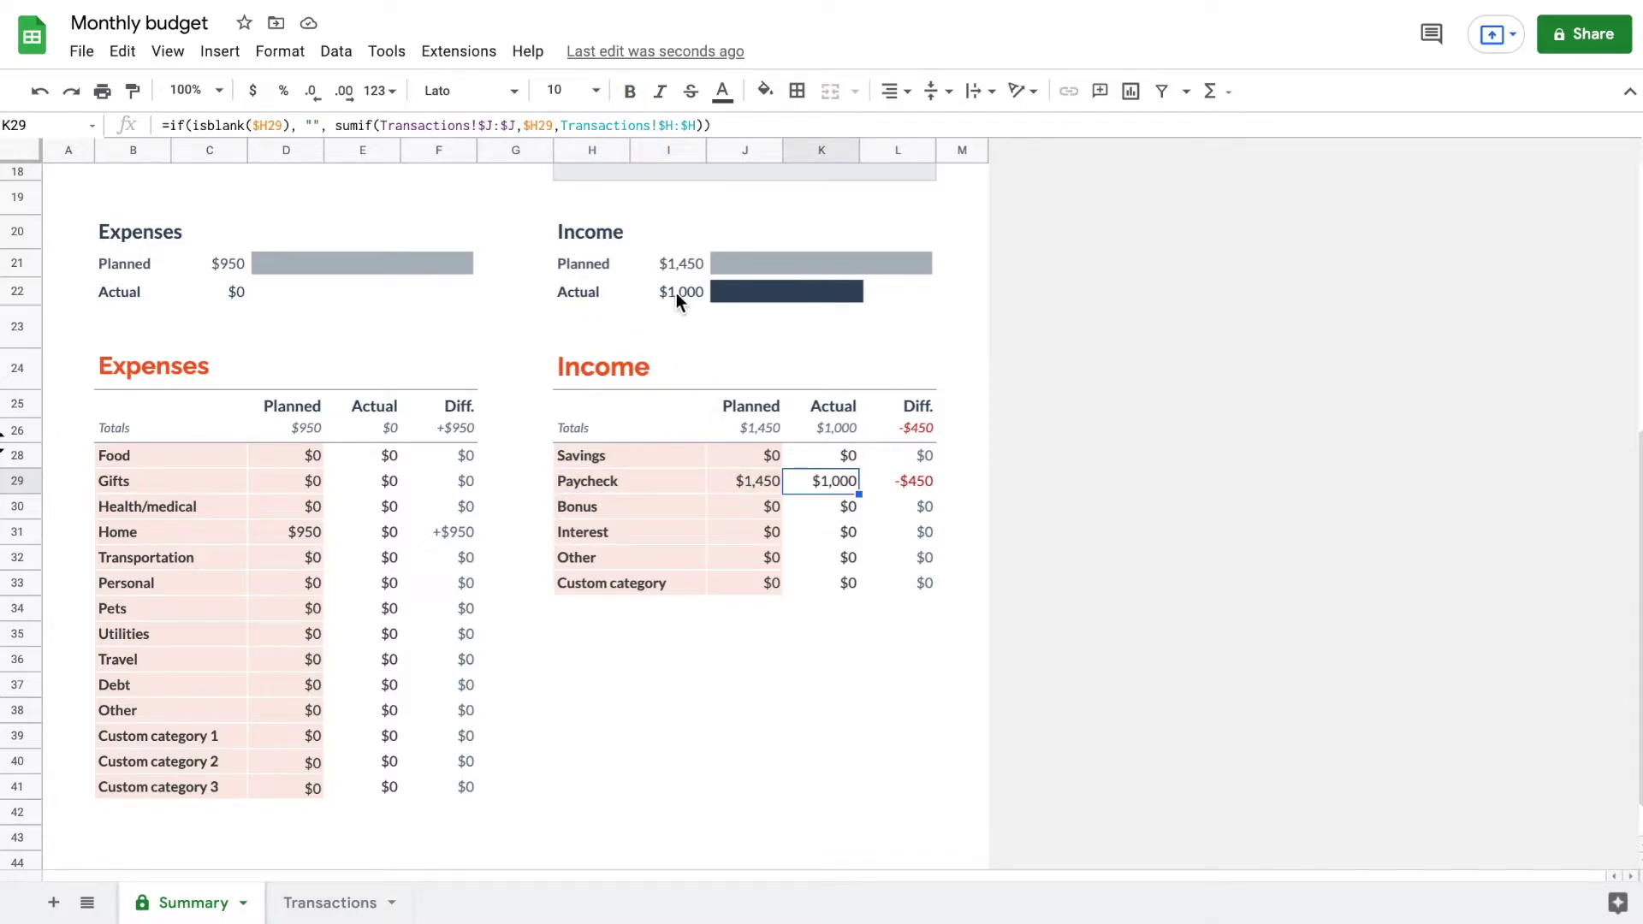
scroll(726, 290, "up", 5)
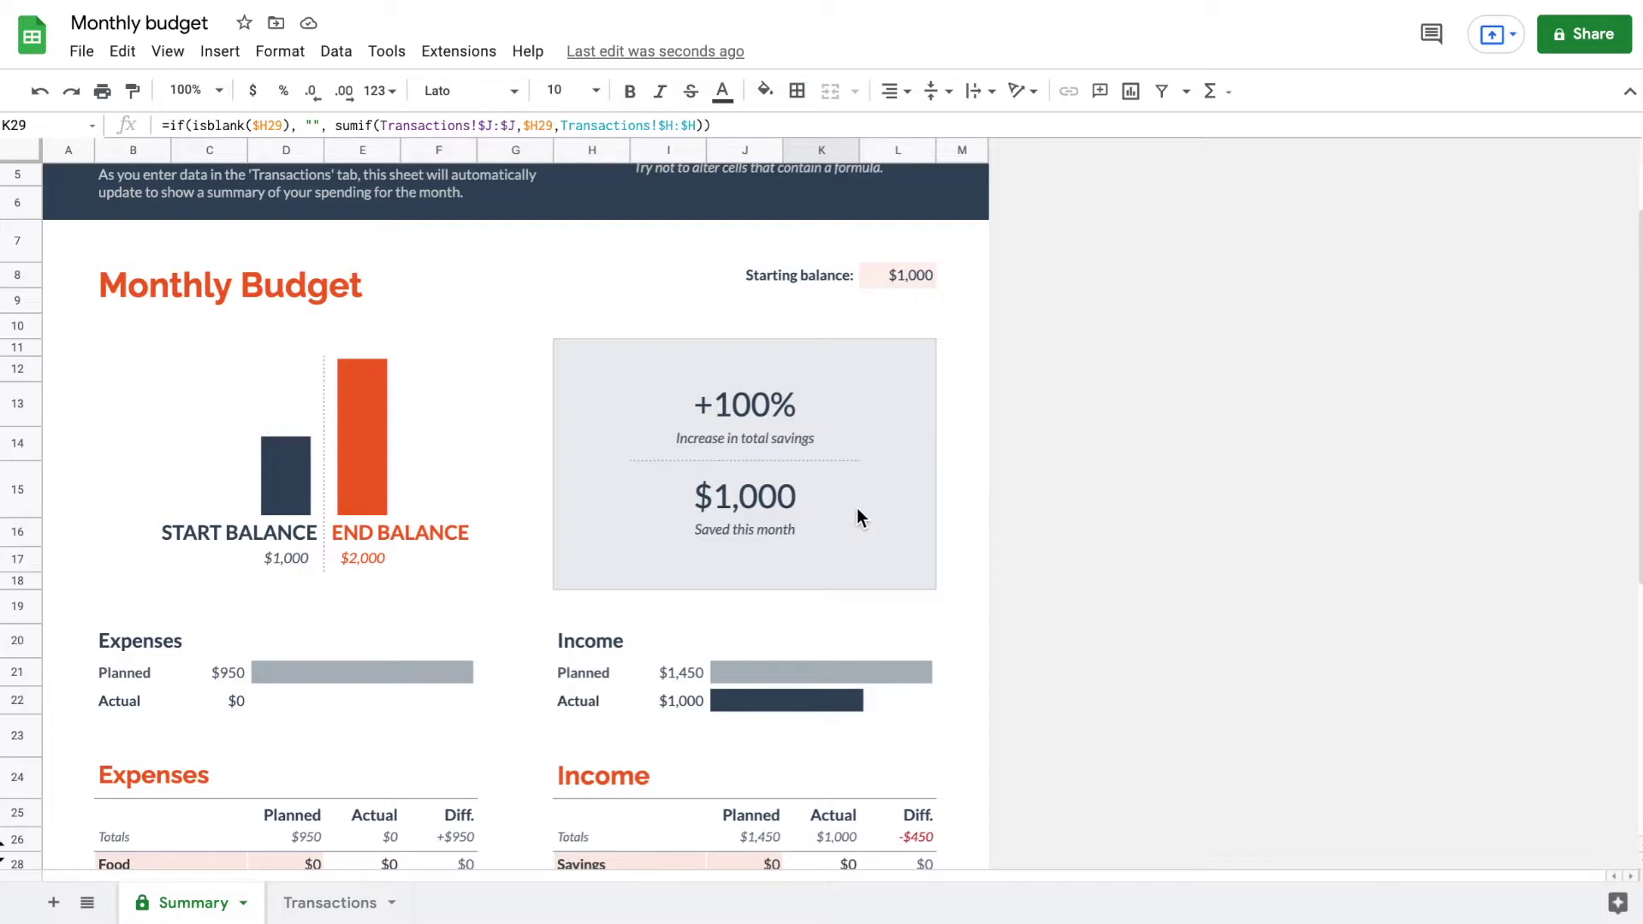
key("ctrl+Up")
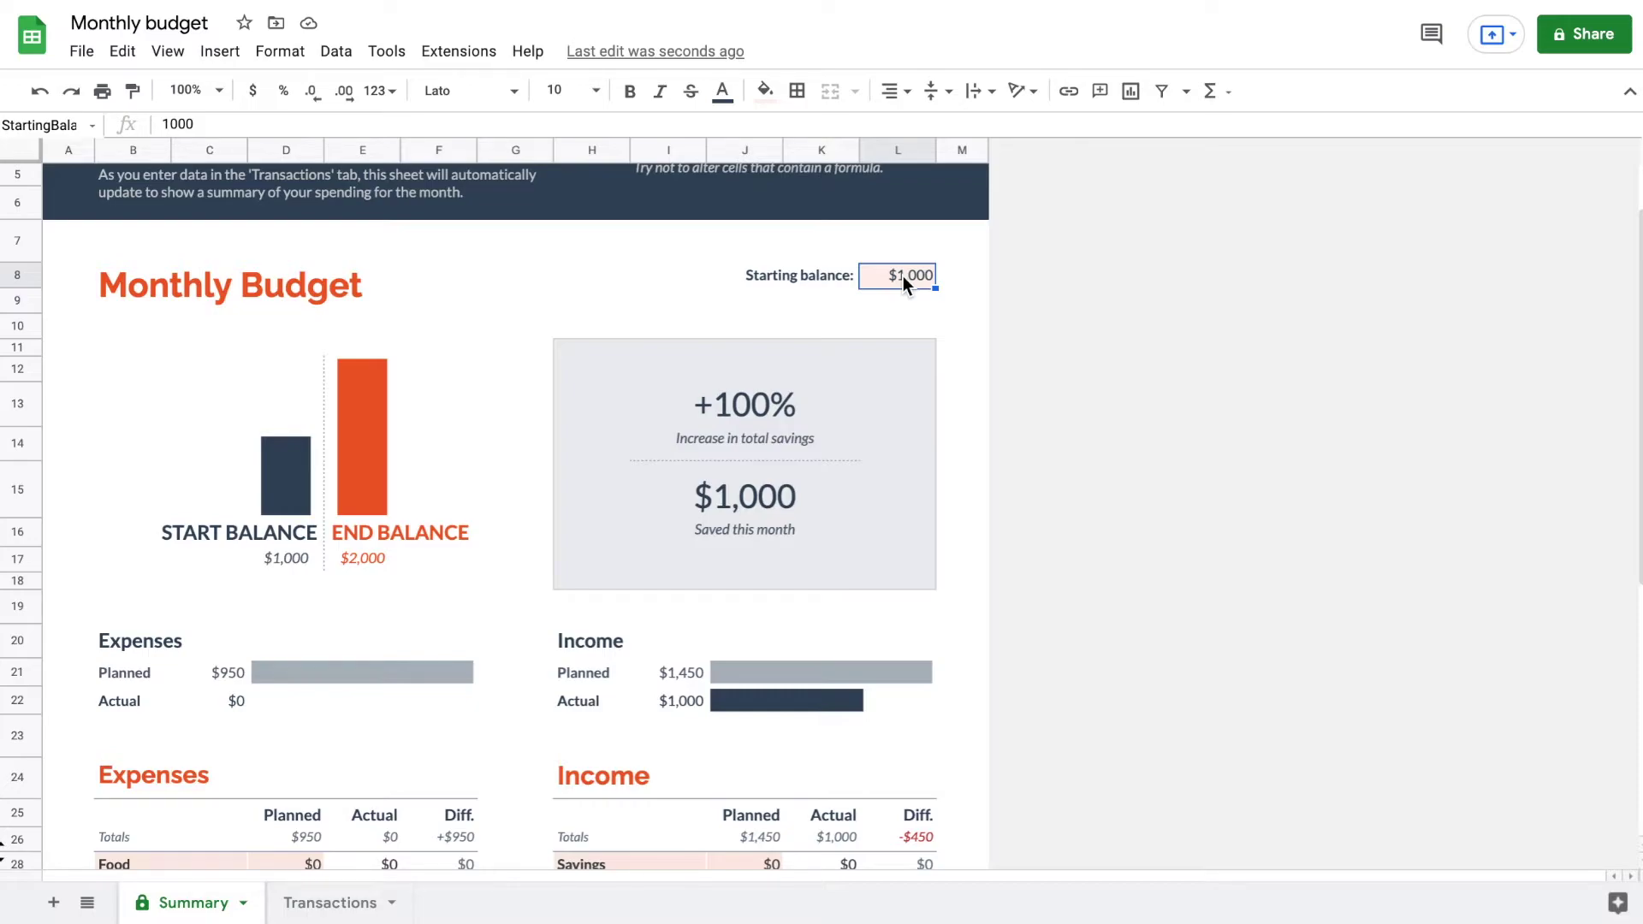
Change the starting balance from $1,000 to $500, making the end balance $1,500.
key("Delete")
type("500")
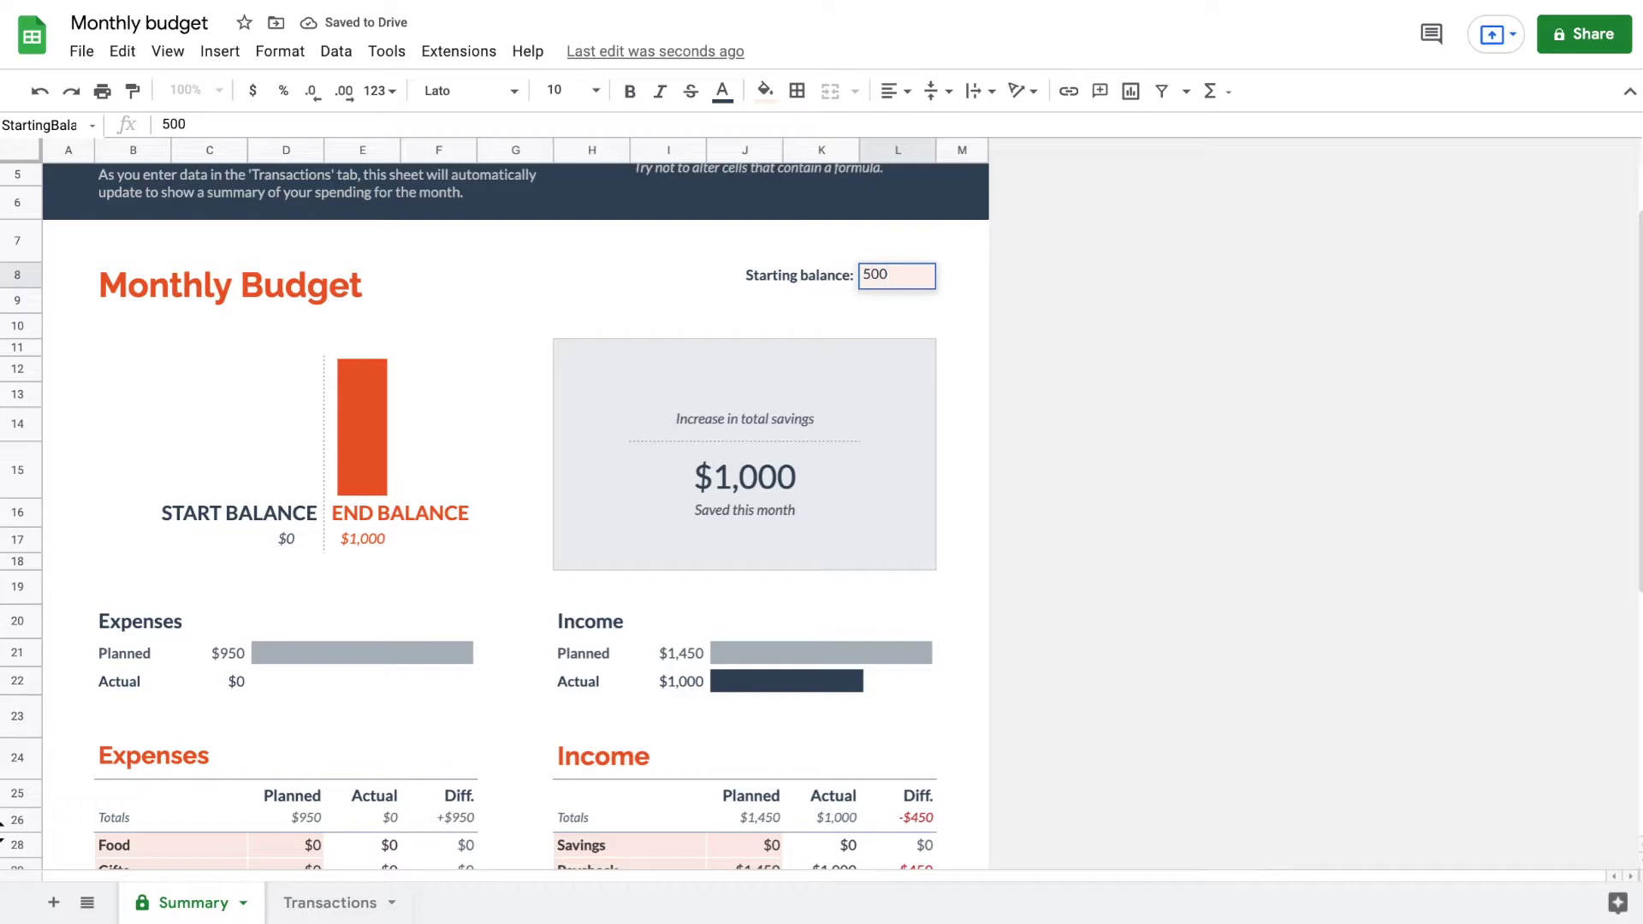
key("Return")
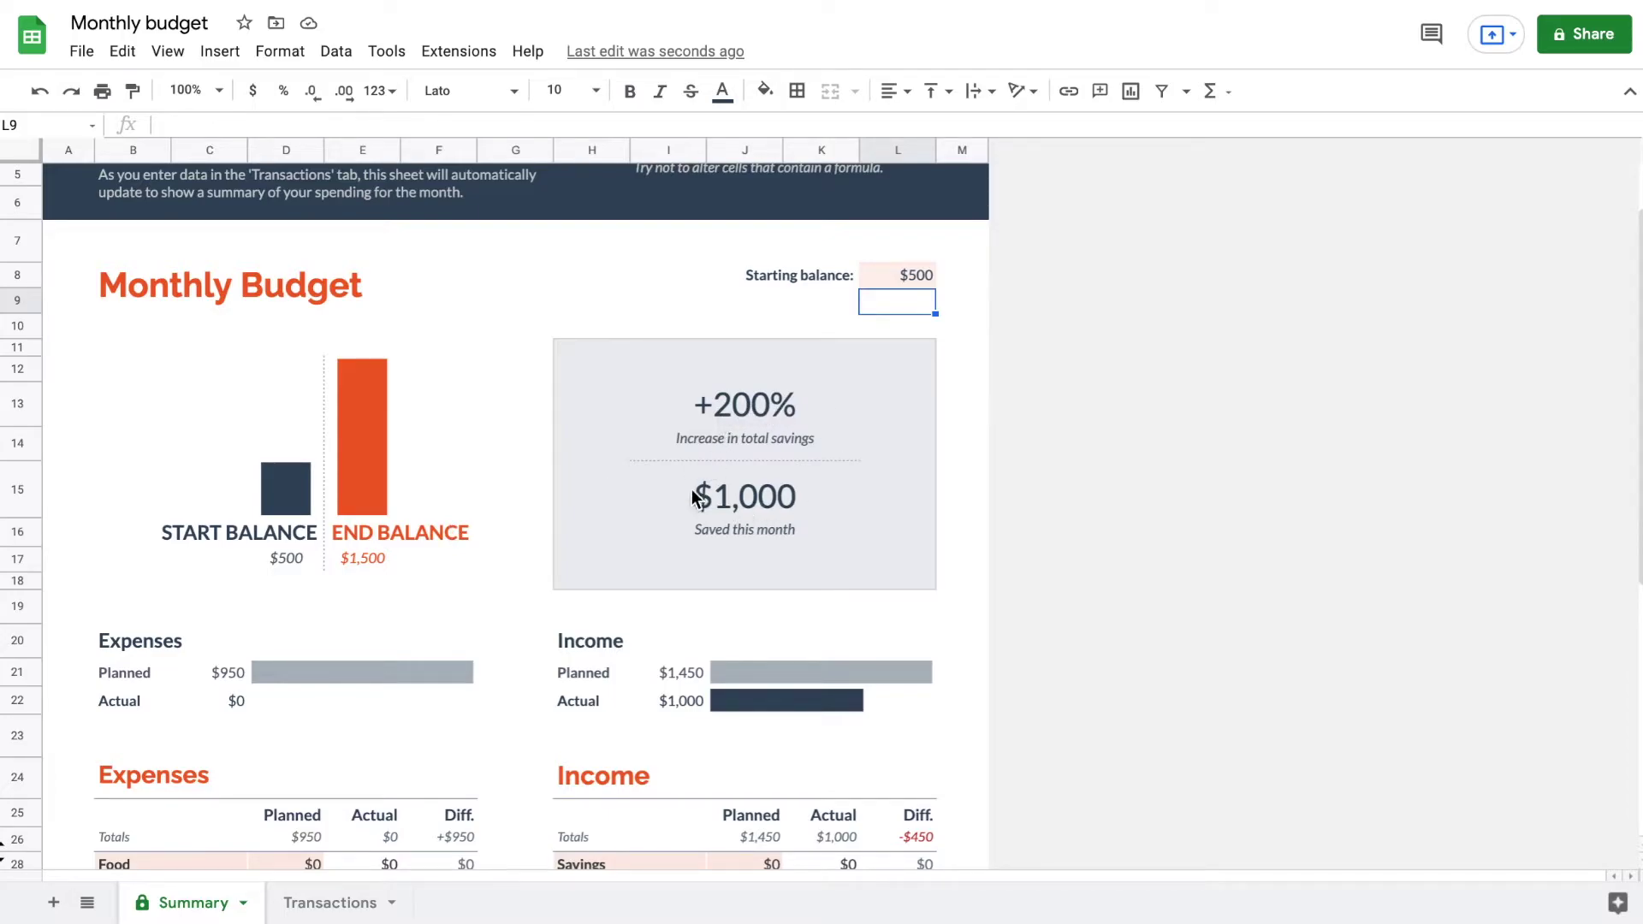
scroll(693, 491, "down", 3)
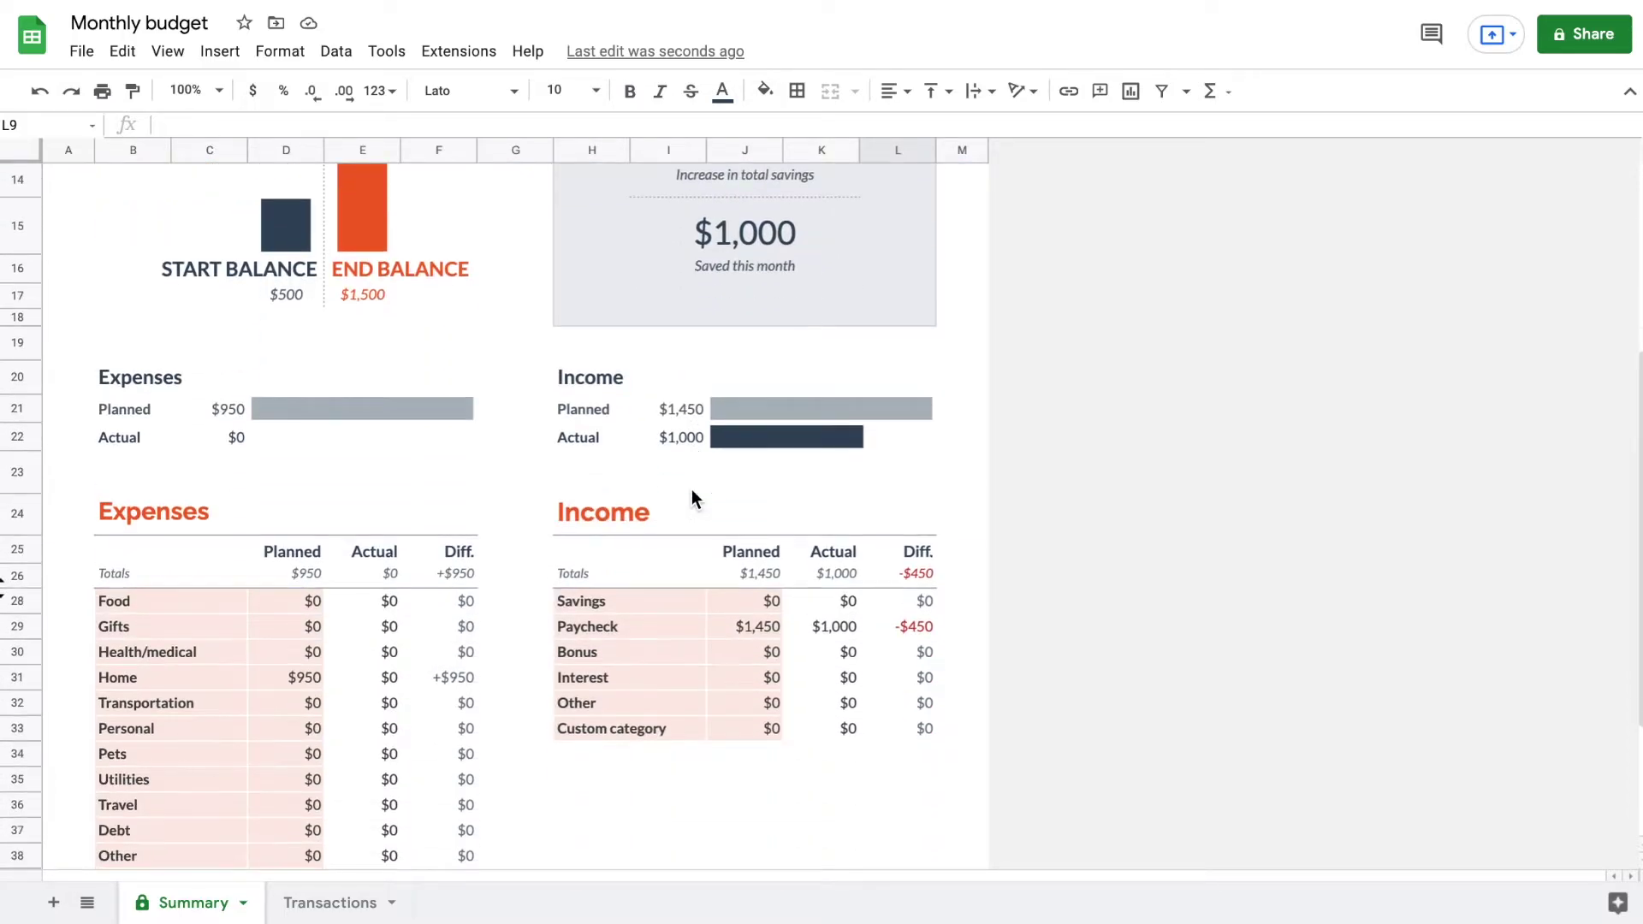
scroll(691, 491, "down", 2)
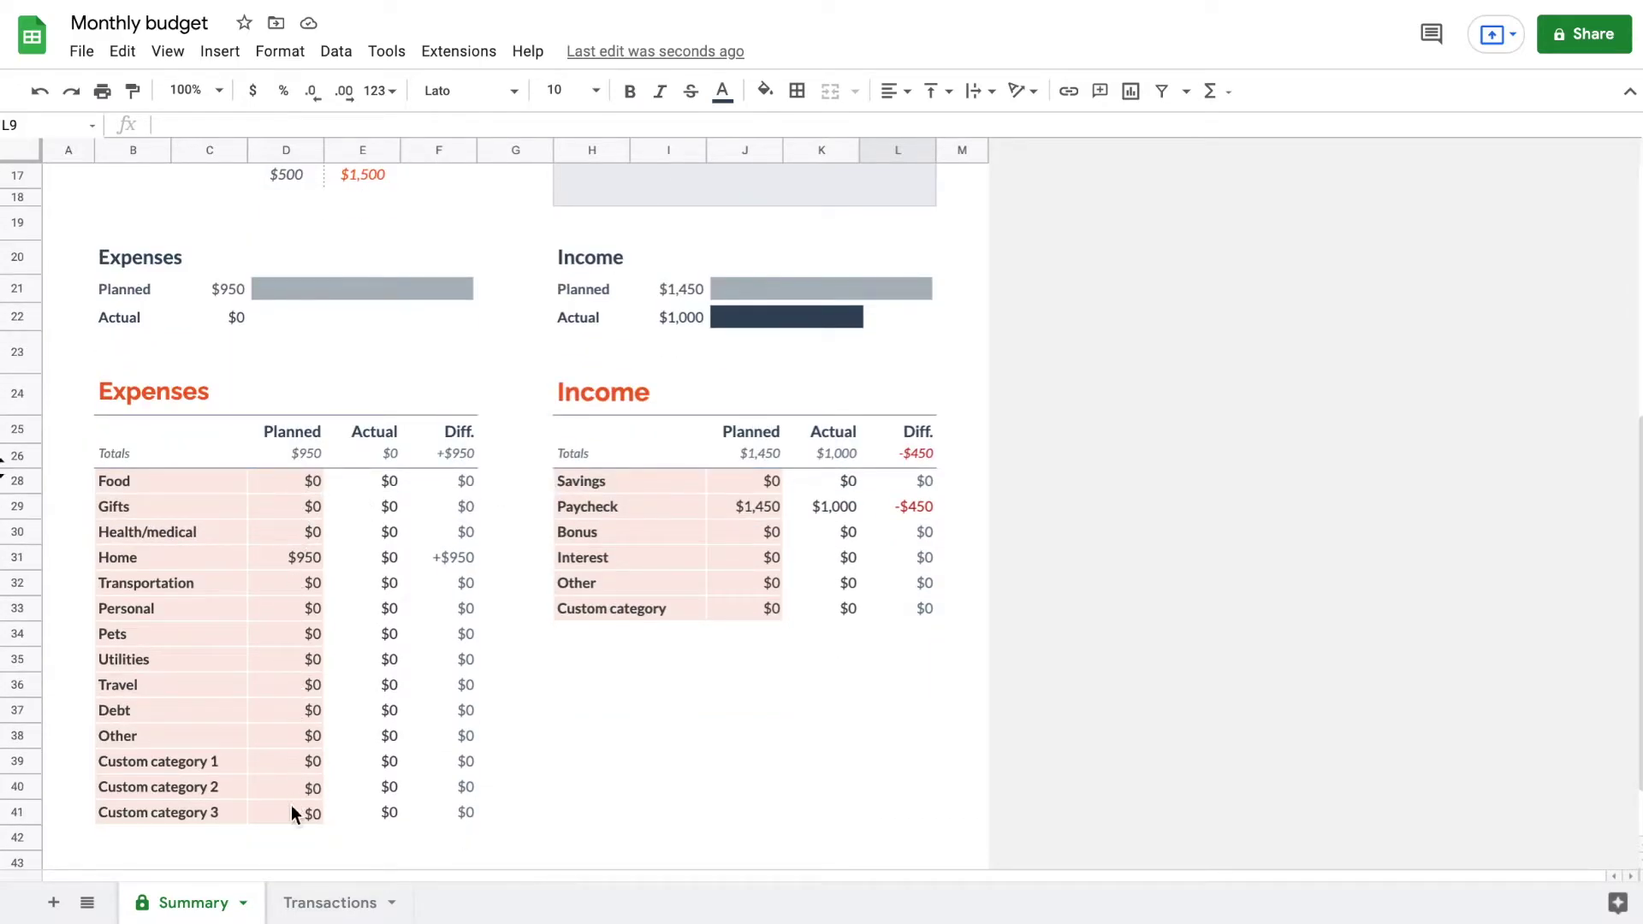
left_click(290, 483)
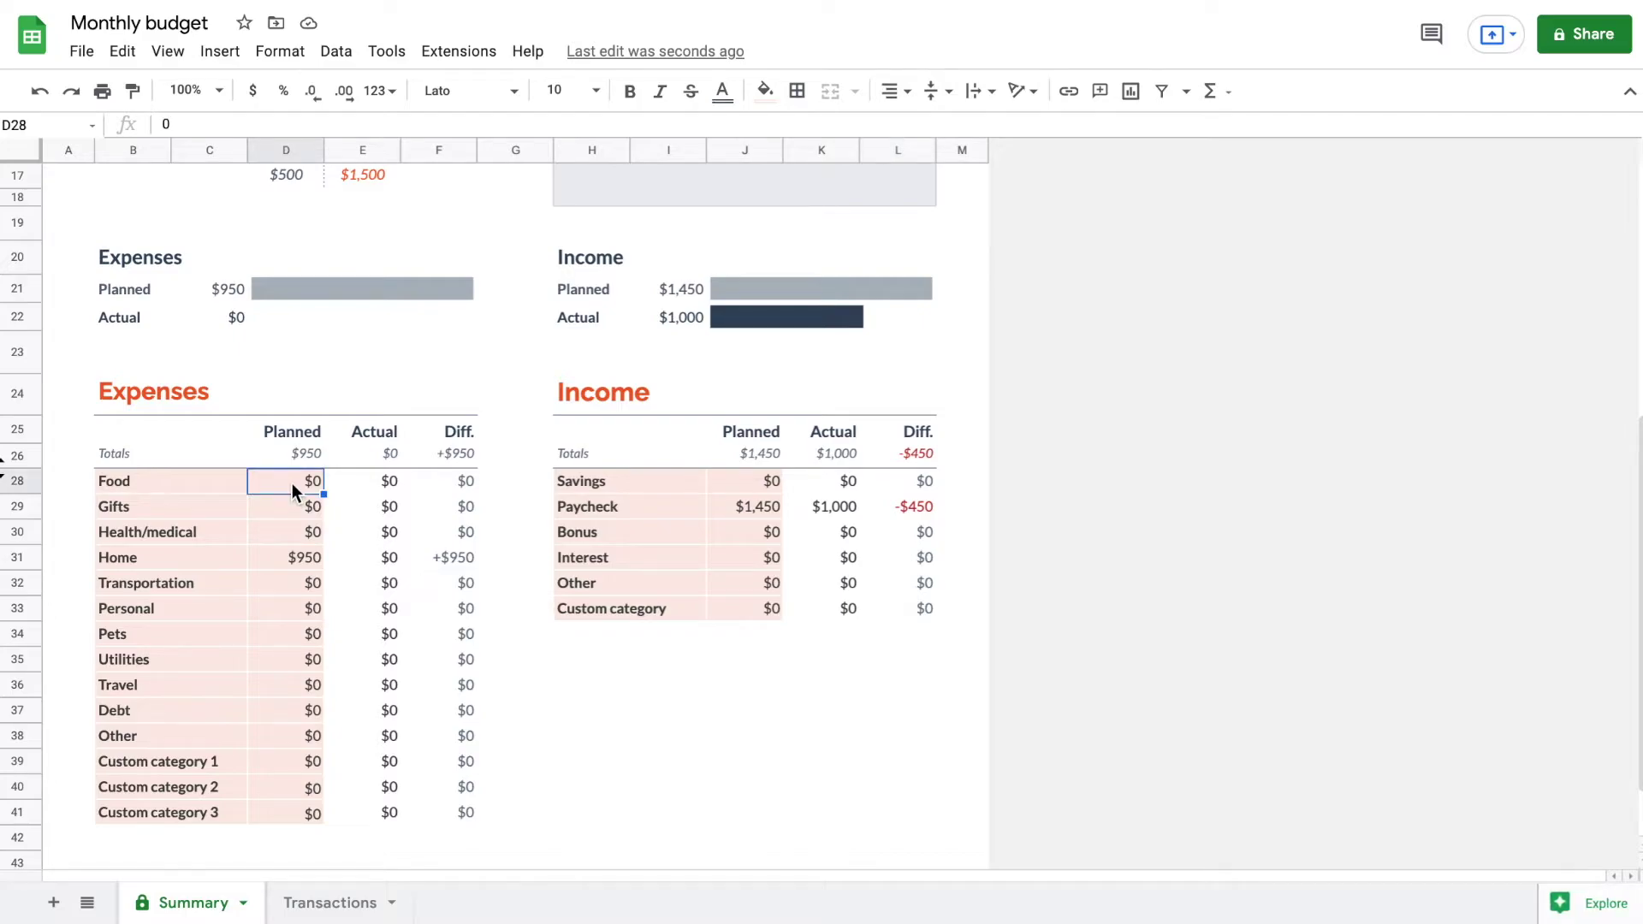
Enter planned expenses: Food $300, Gifts $20, Health/medical $50 and Home $800.
type("300")
key("Return")
type("20")
type("50")
key("Return")
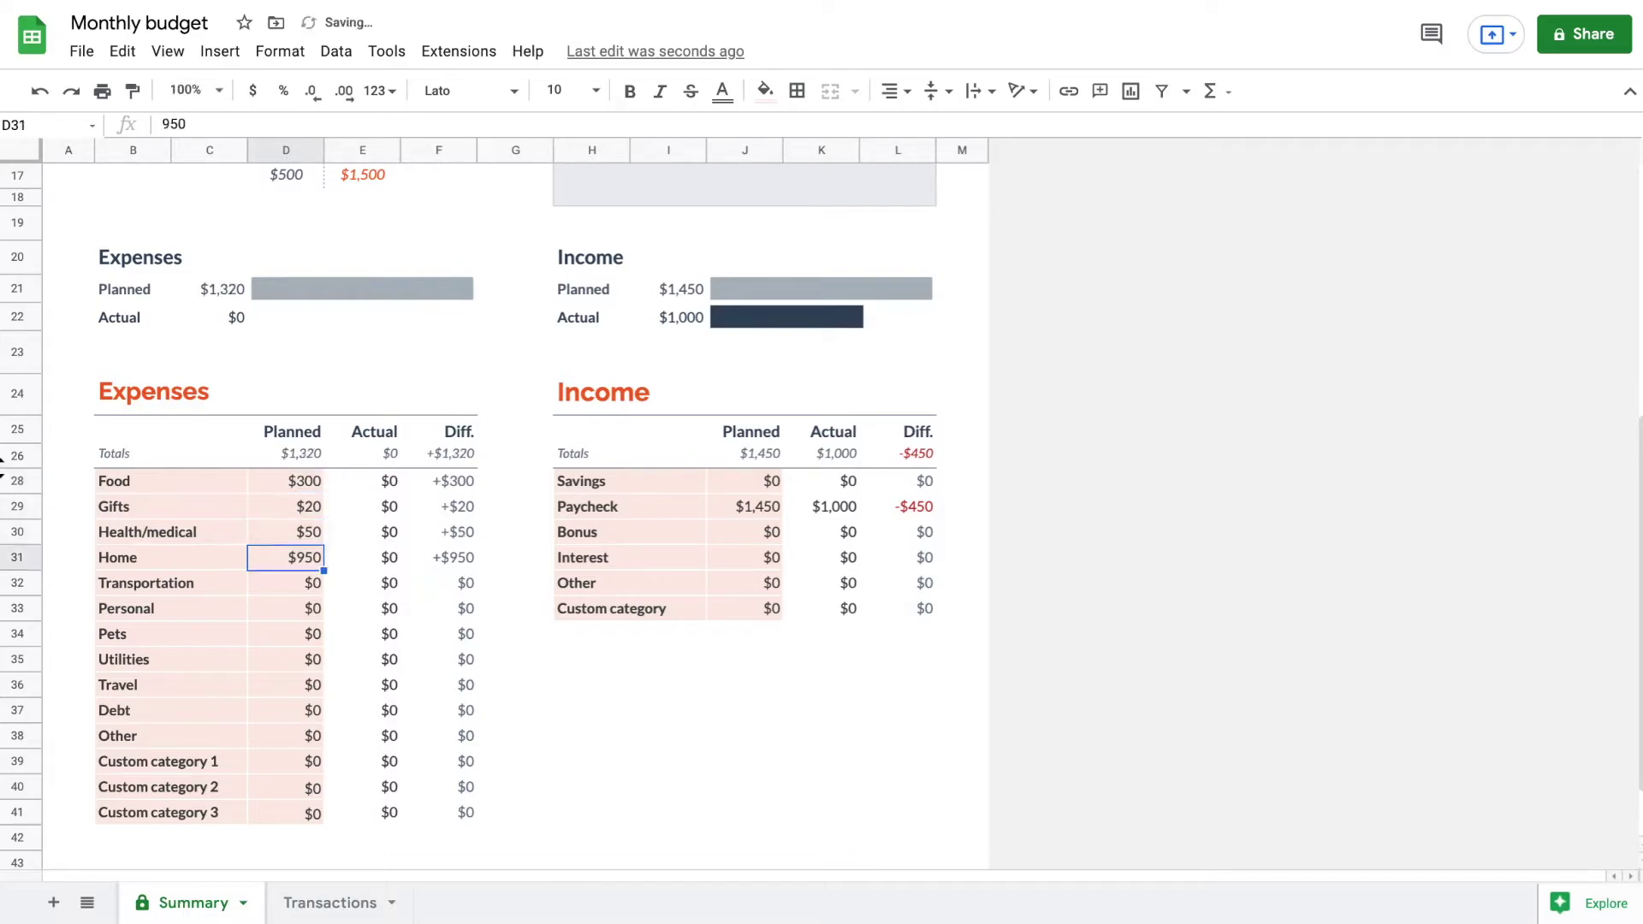
type("800")
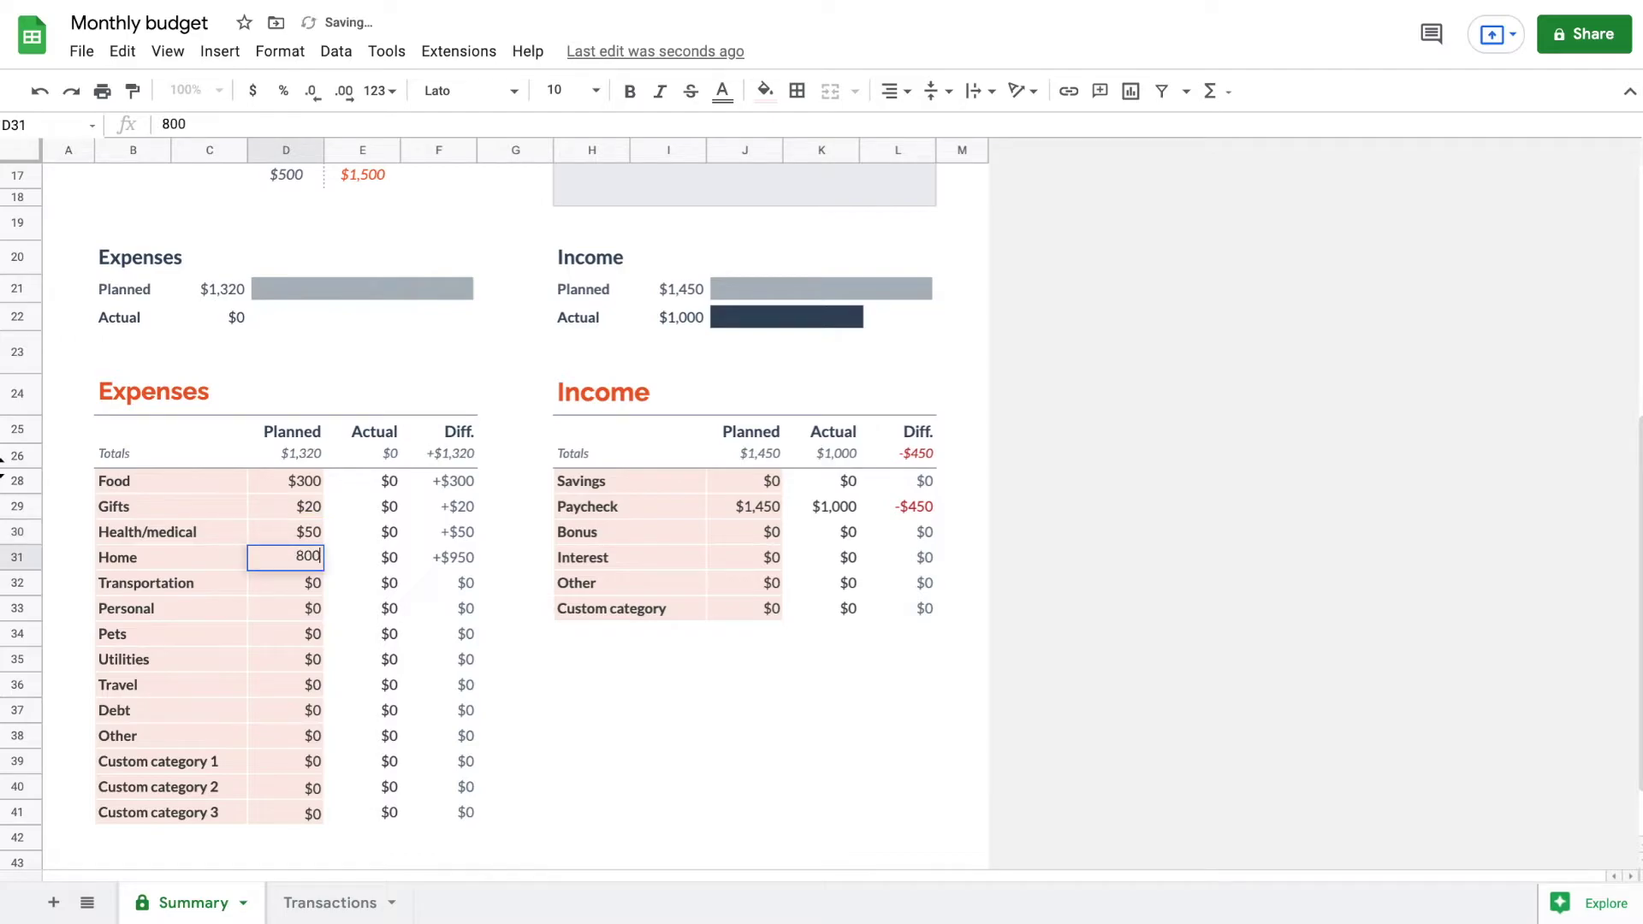
key("Return")
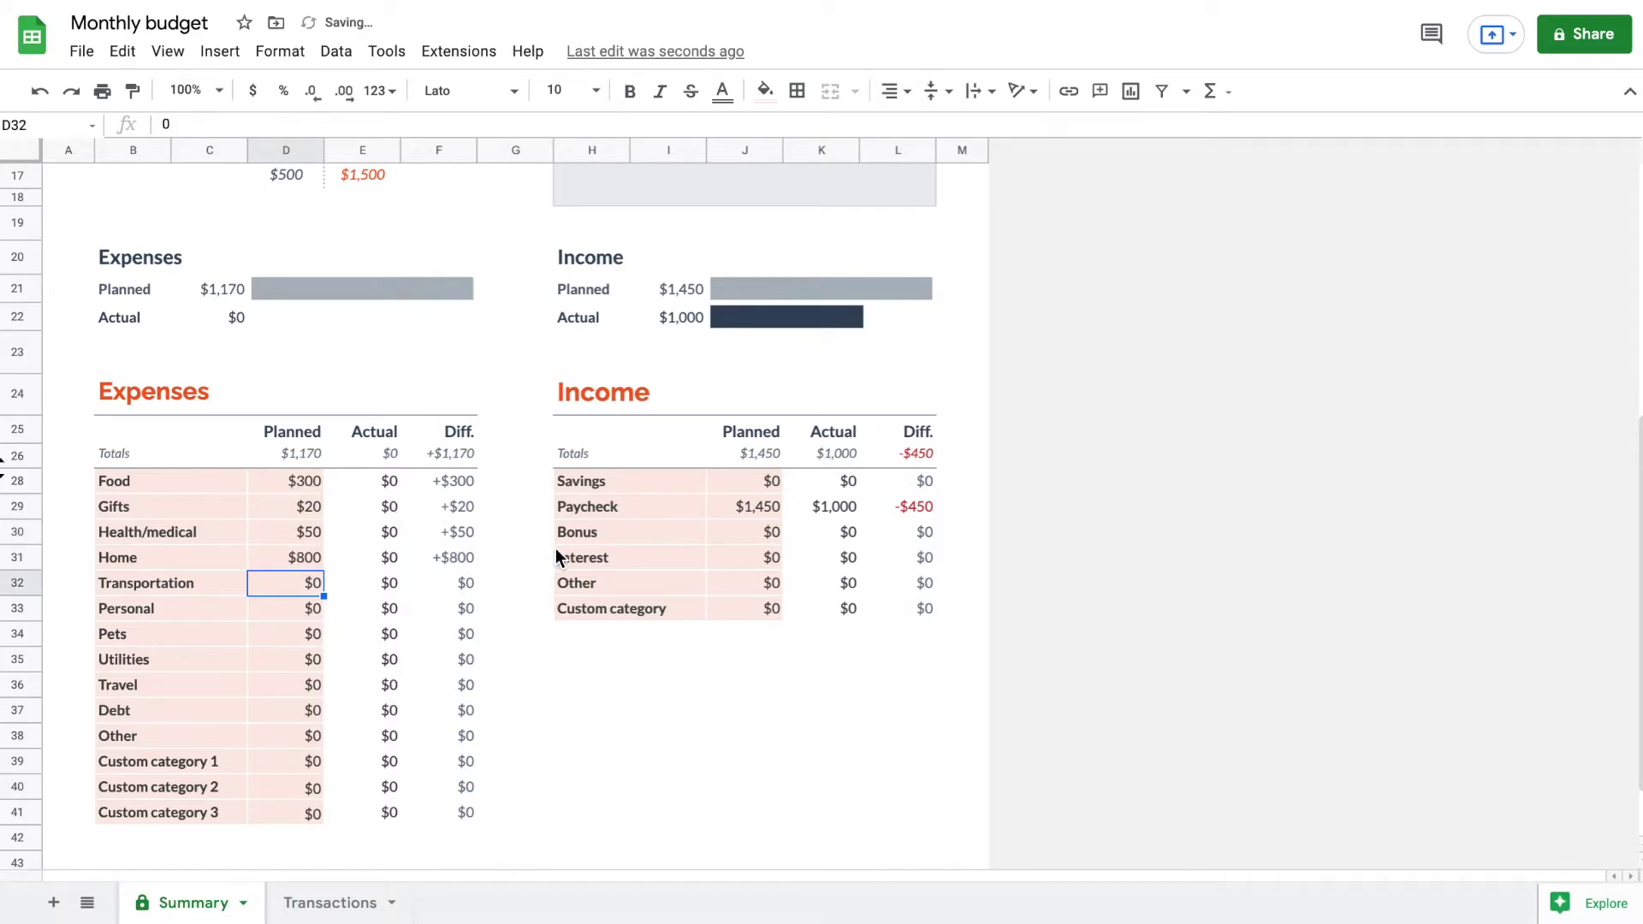
left_click(768, 480)
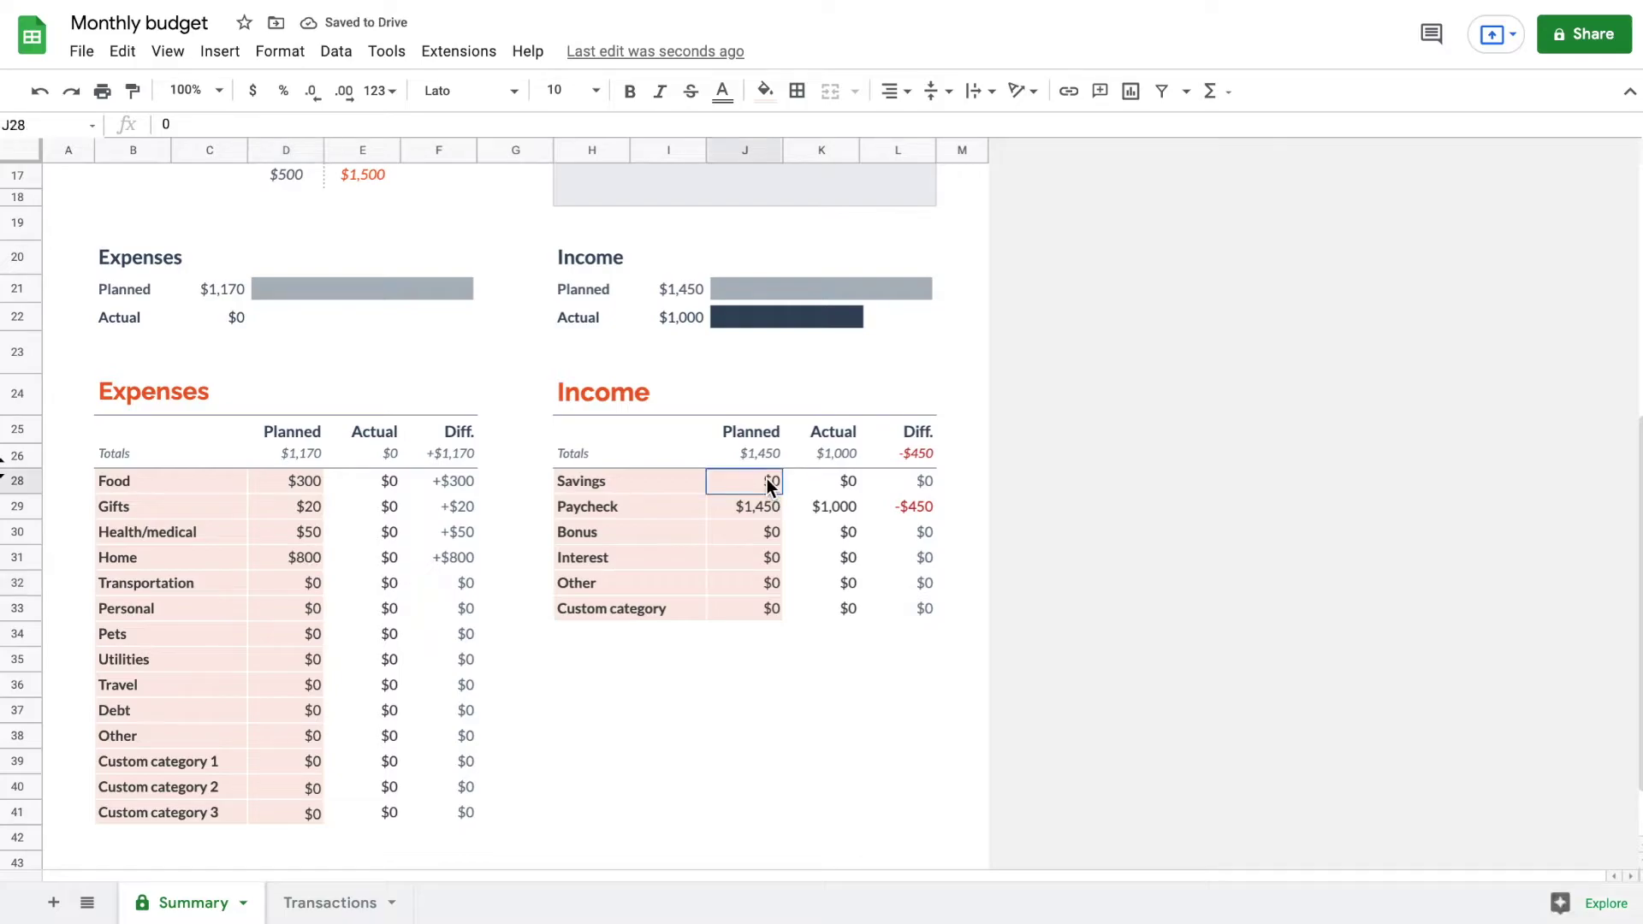
Enter planned income of $50 Savings, $2,000 Paycheck and $300 Bonus.
type("50")
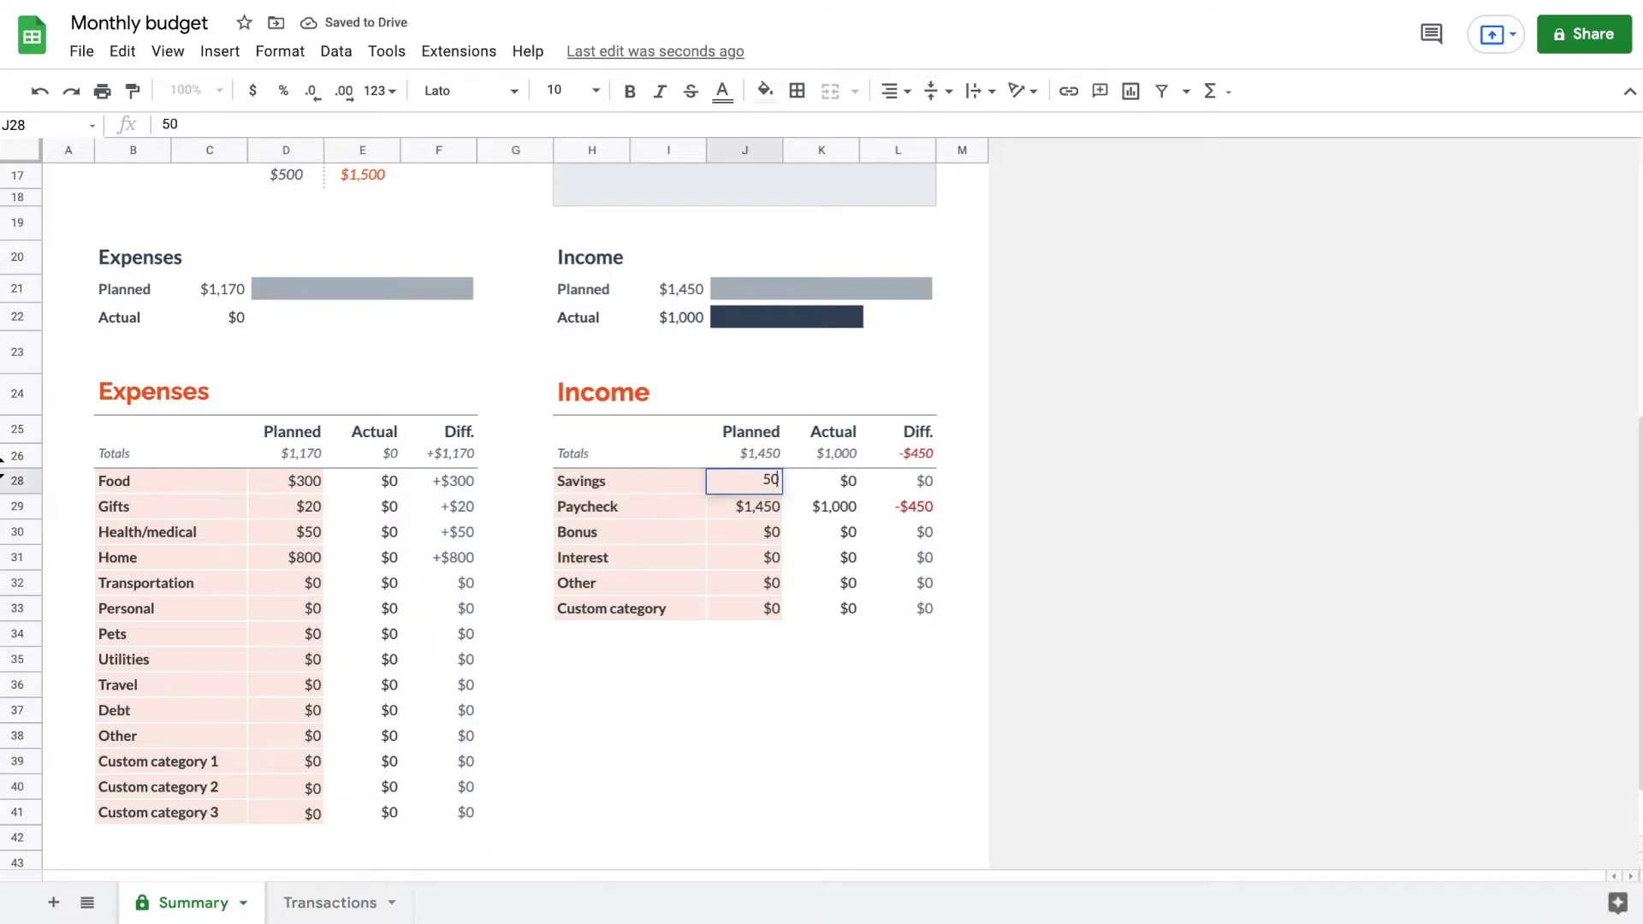
key("Return")
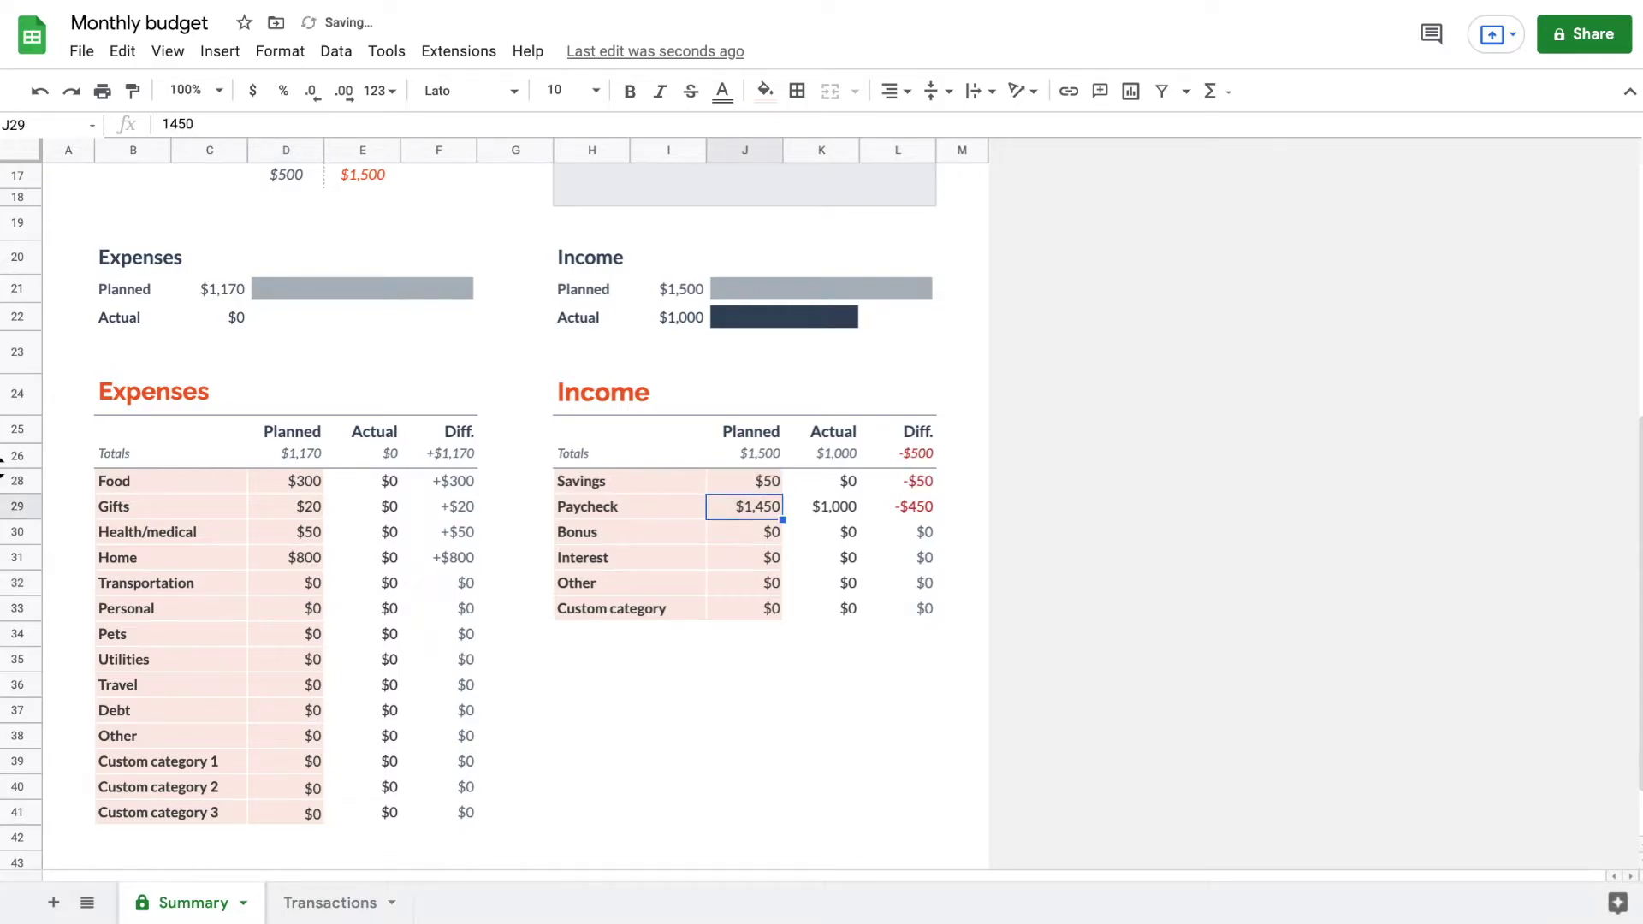
type("2000")
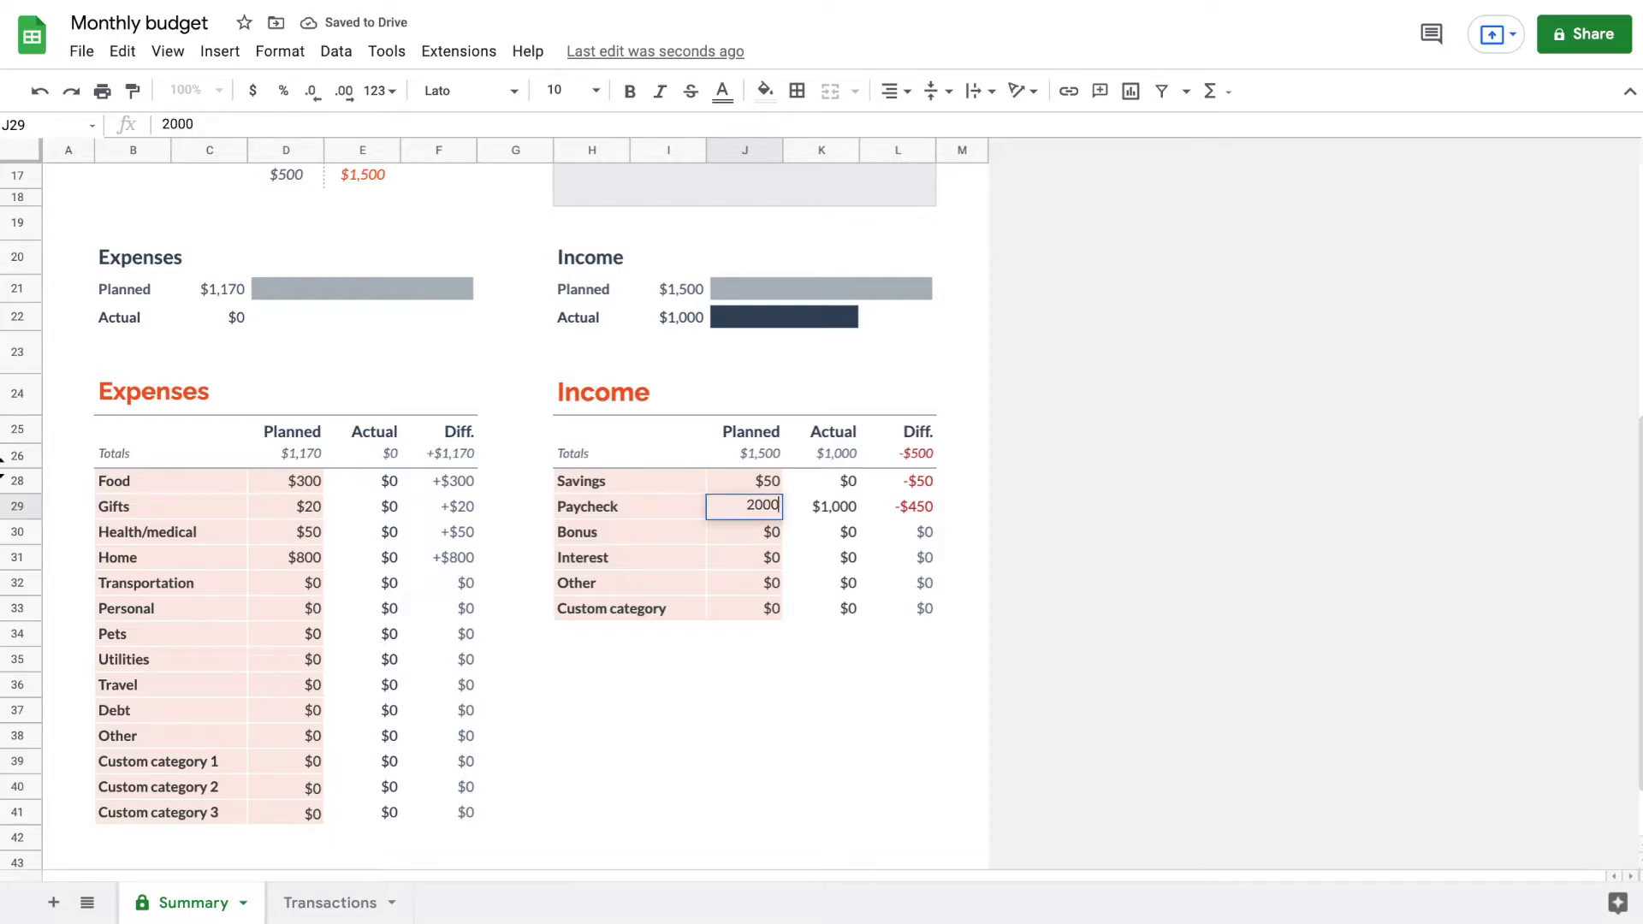
key("Return")
type("3")
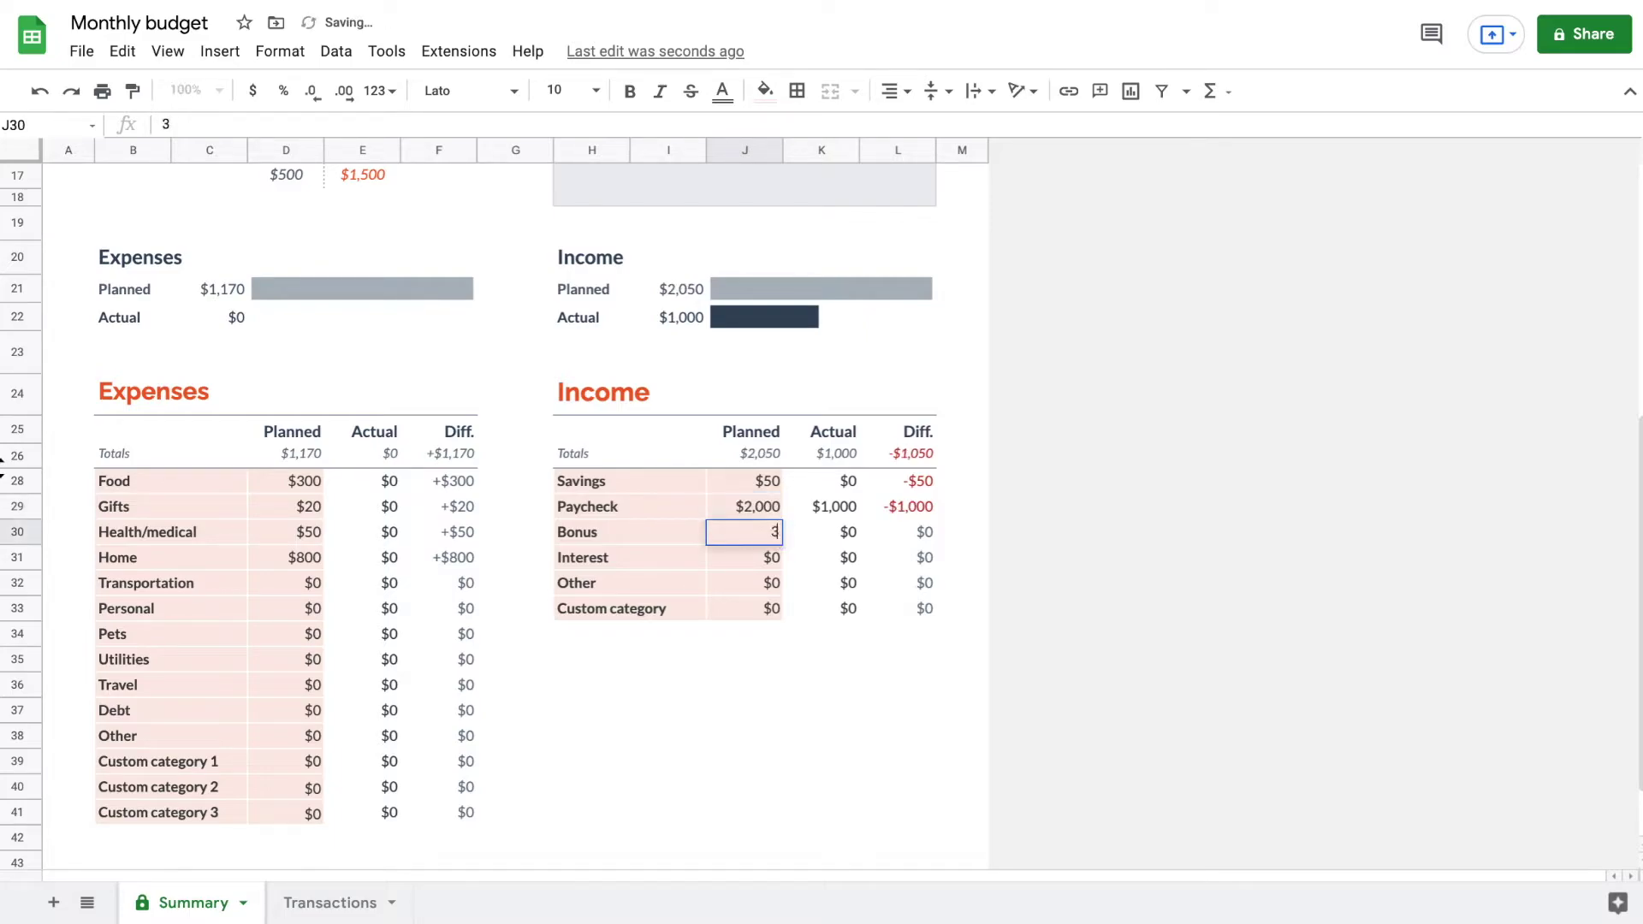
type("00")
key("Return")
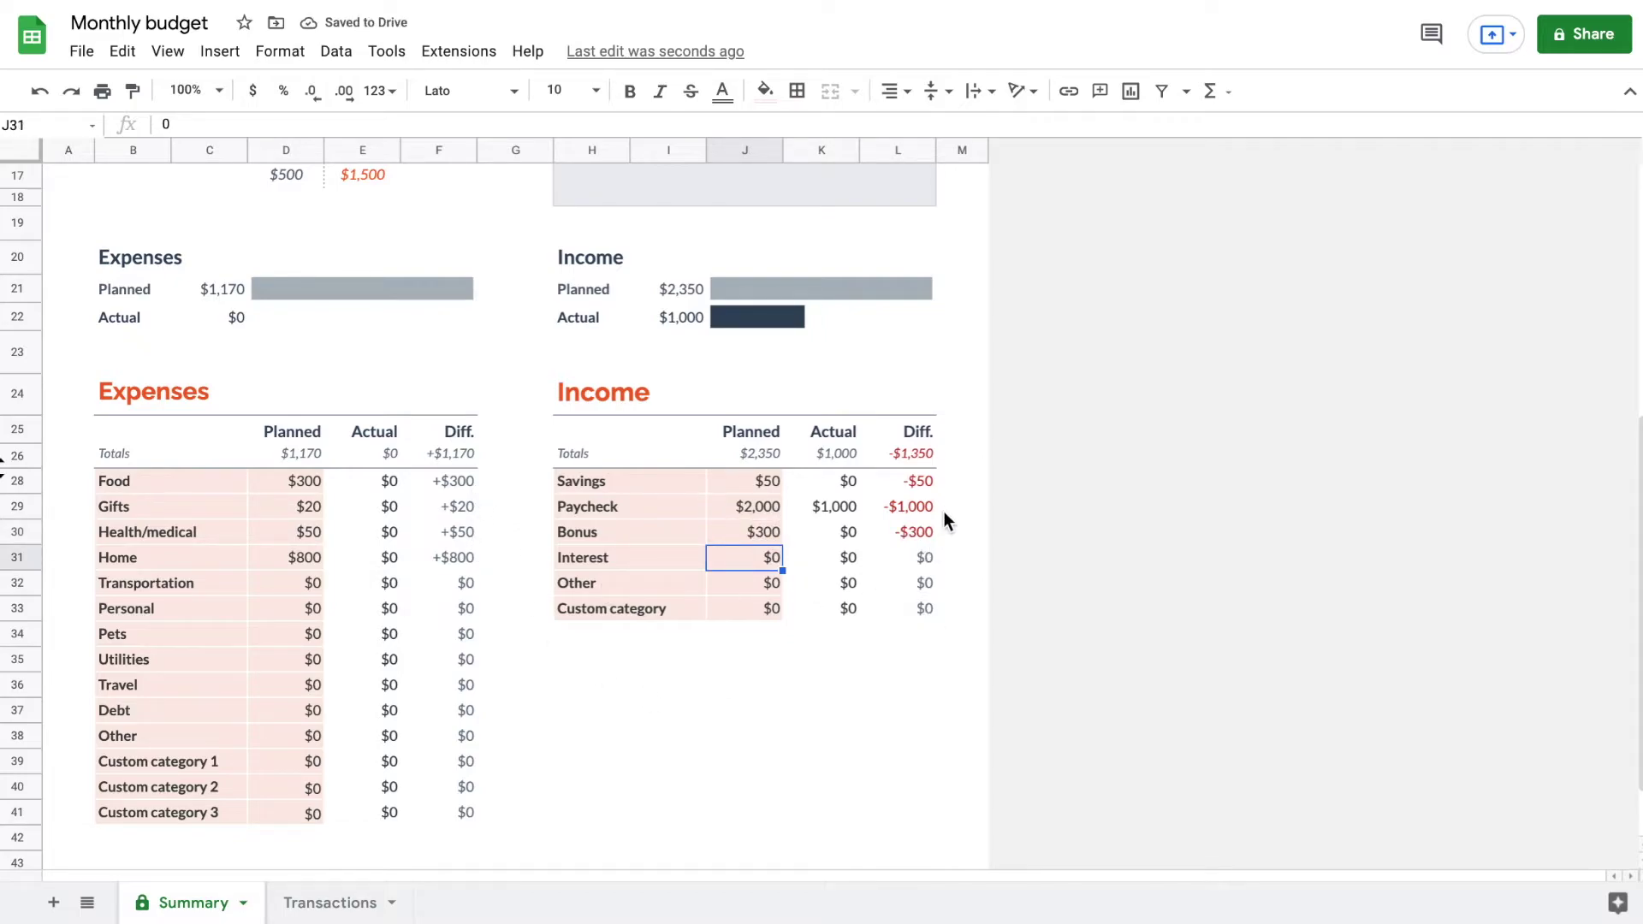
scroll(770, 414, "up", 1)
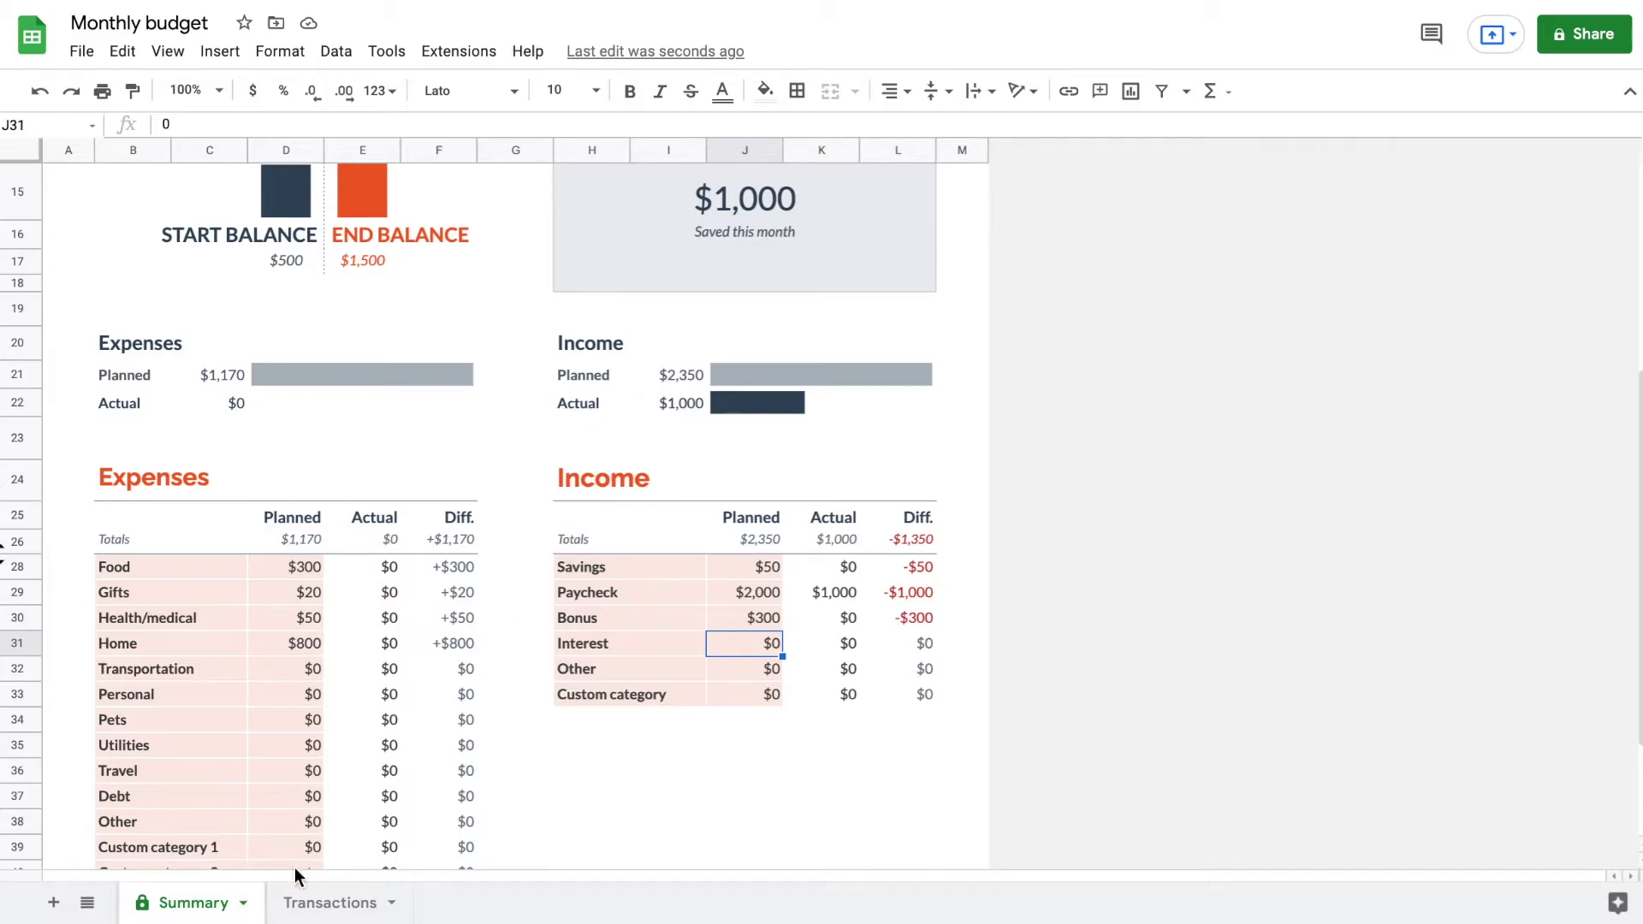
Log a 1/1/2021 $50 wendys expense under Food, then view the Summary.
left_click(332, 905)
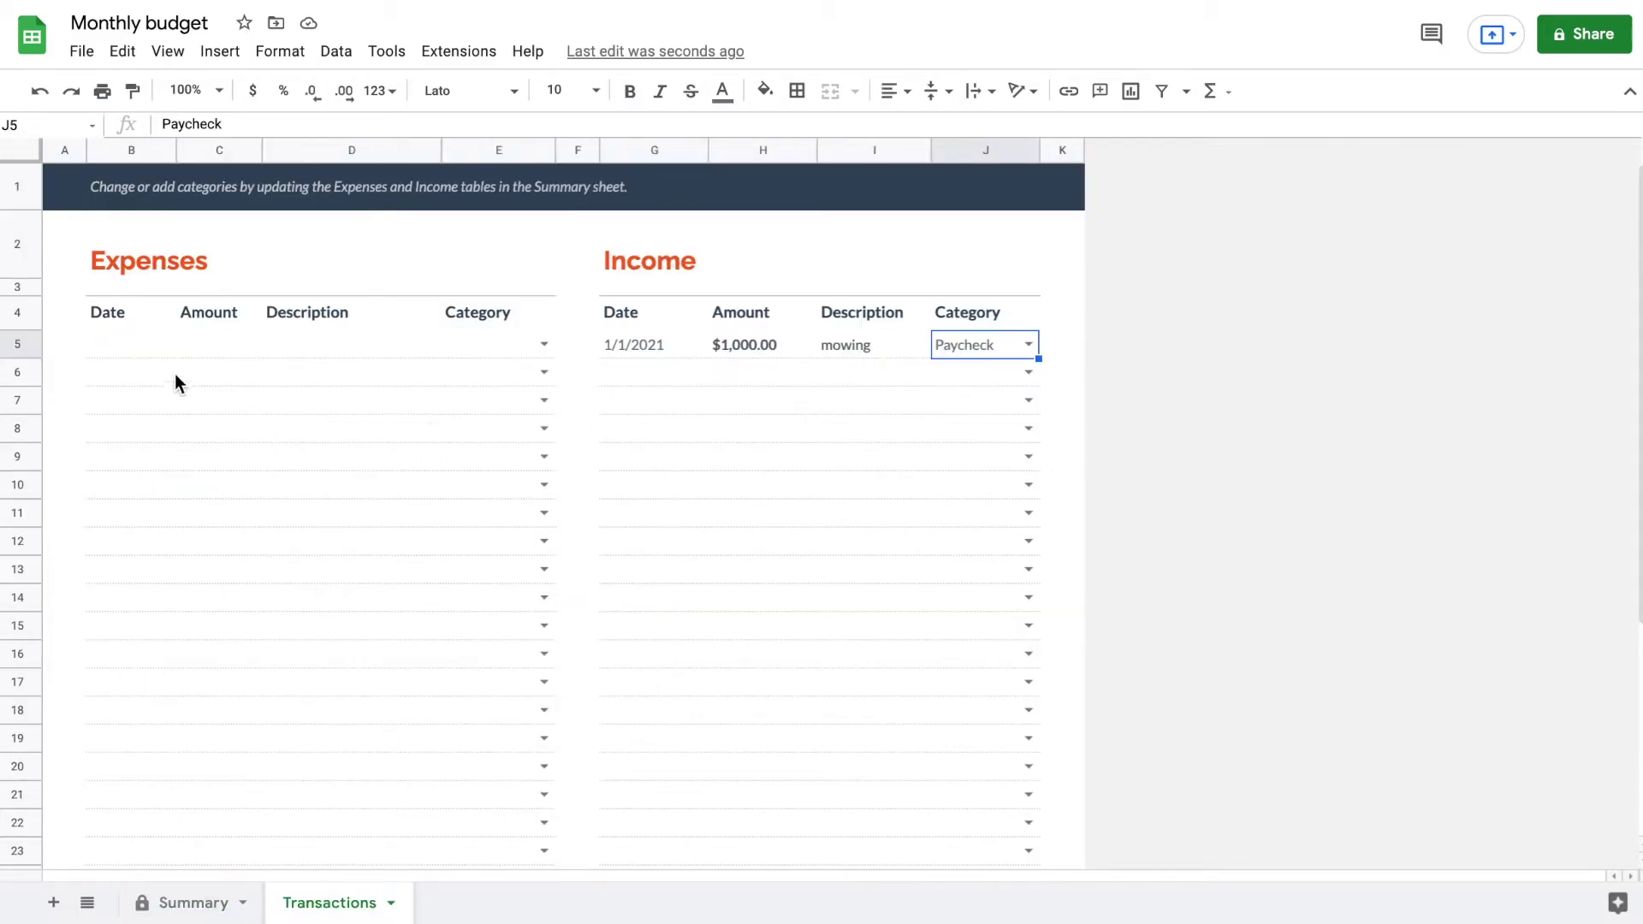
left_click(168, 342)
type("1/1/")
type("2021")
left_click(225, 334)
type("50")
left_click(332, 351)
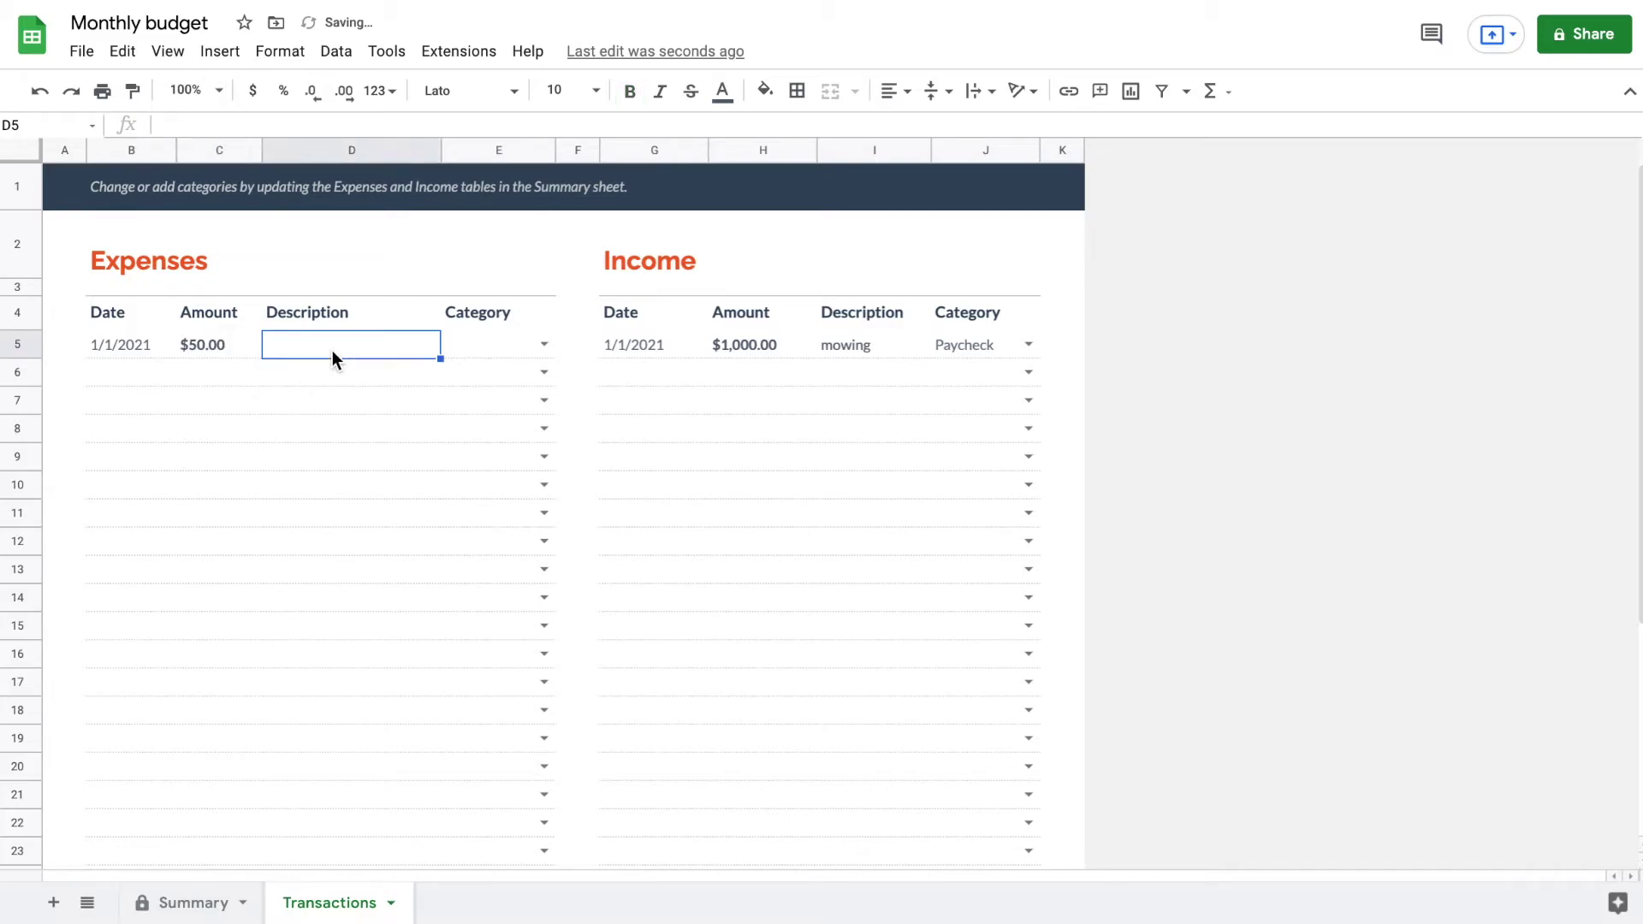
type("wendys")
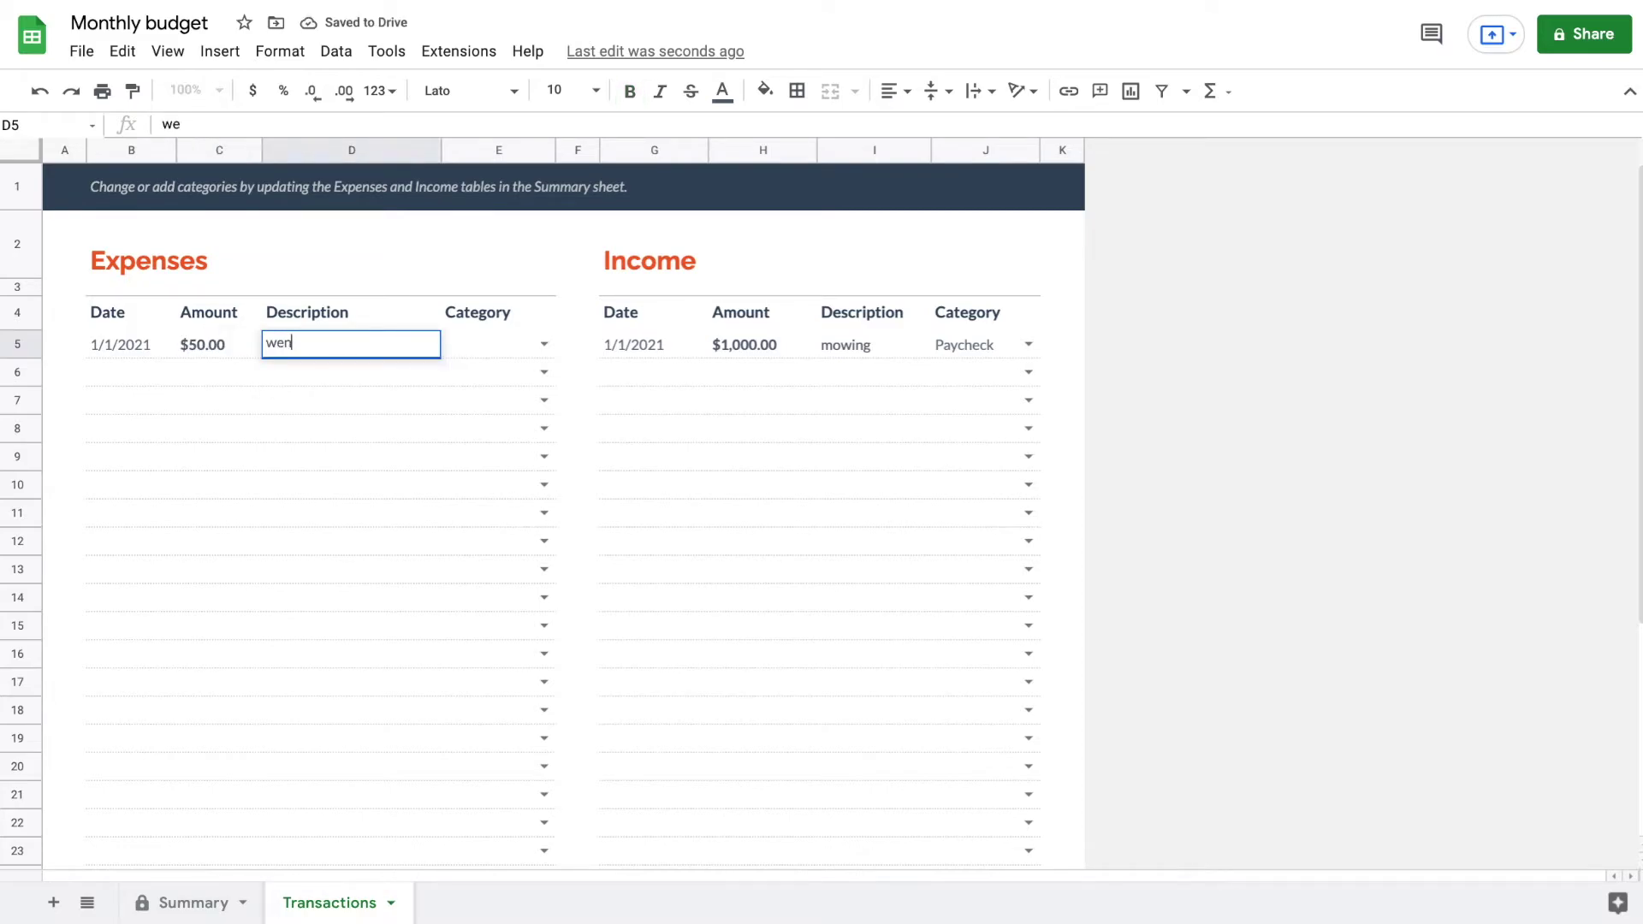
left_click(545, 344)
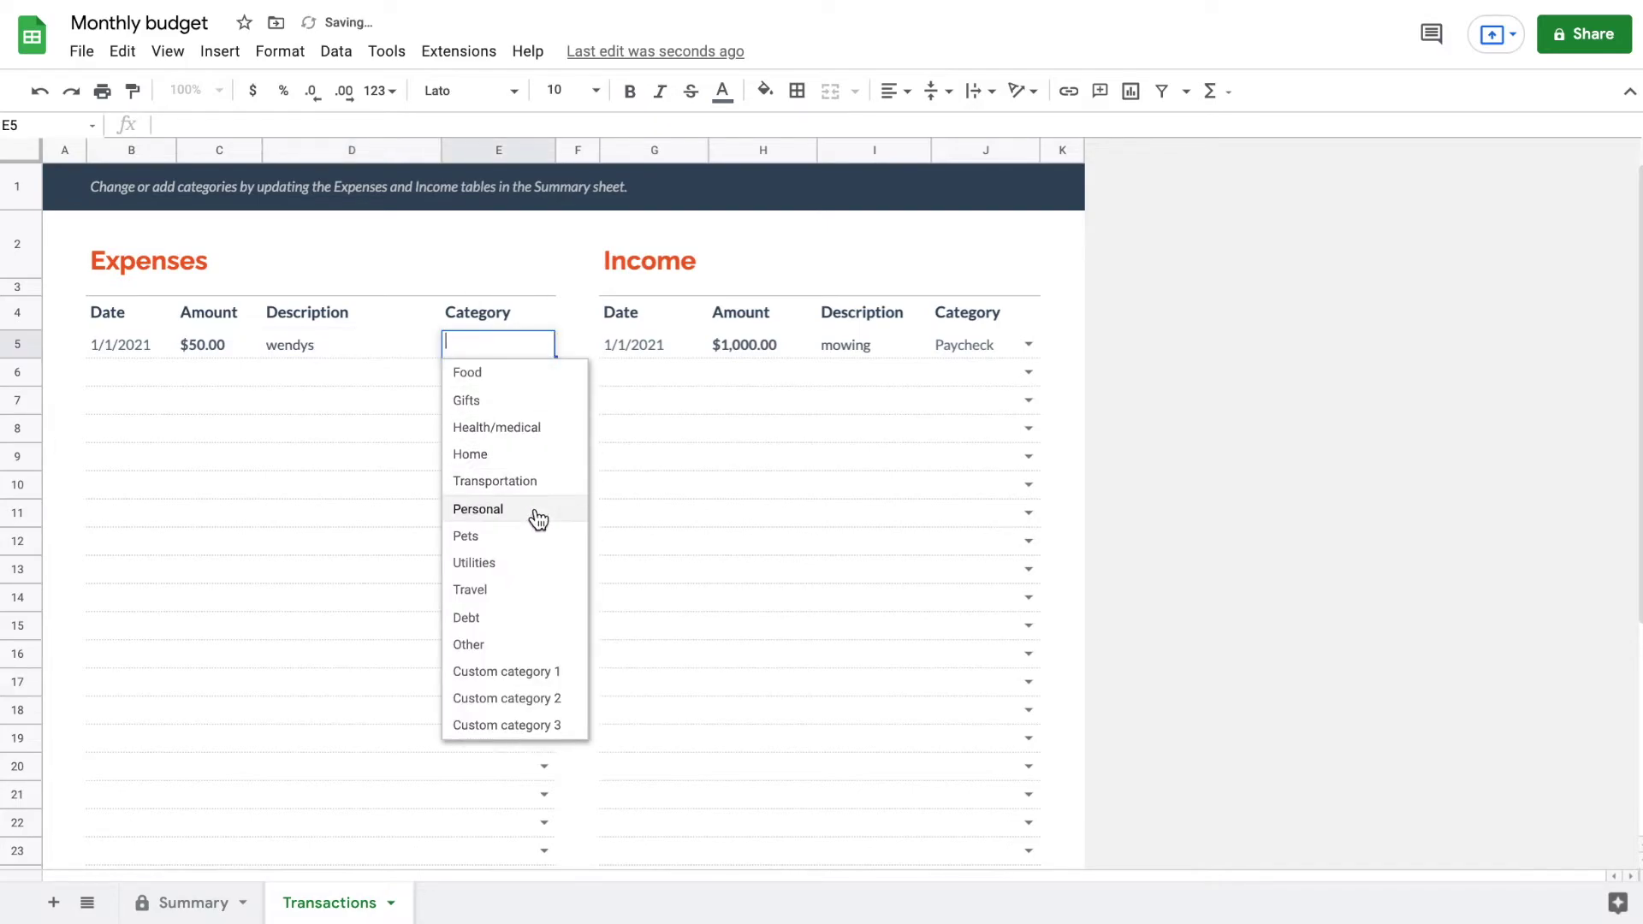
left_click(524, 380)
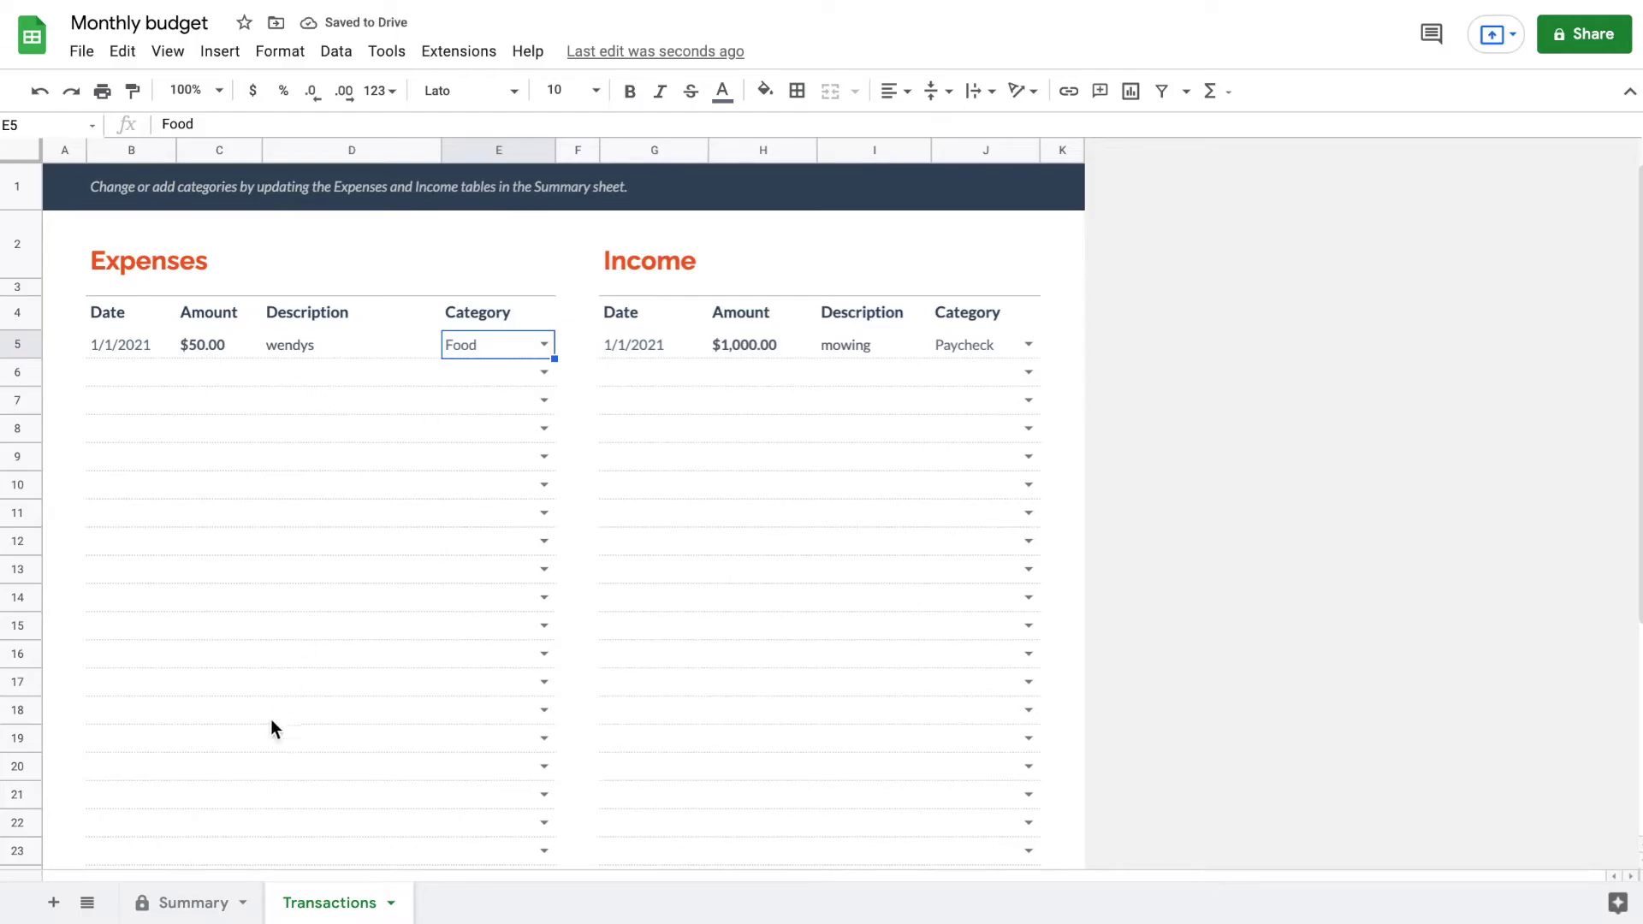
left_click(192, 905)
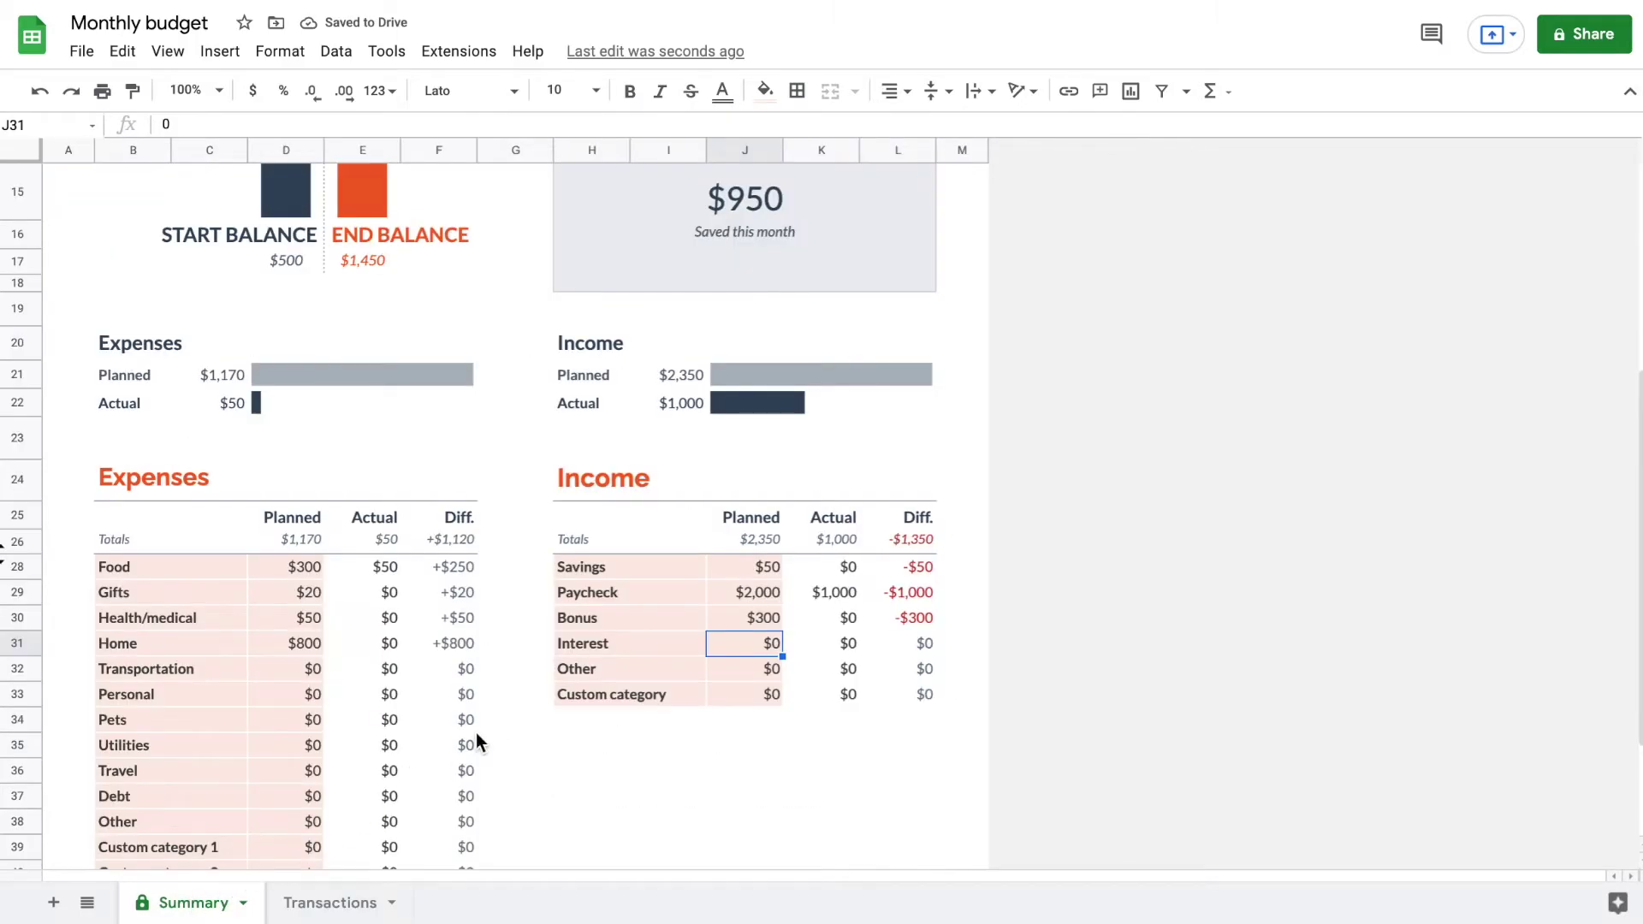
Inspect the Food row's $300 planned amount, actual amount formula and difference formula.
left_click(308, 568)
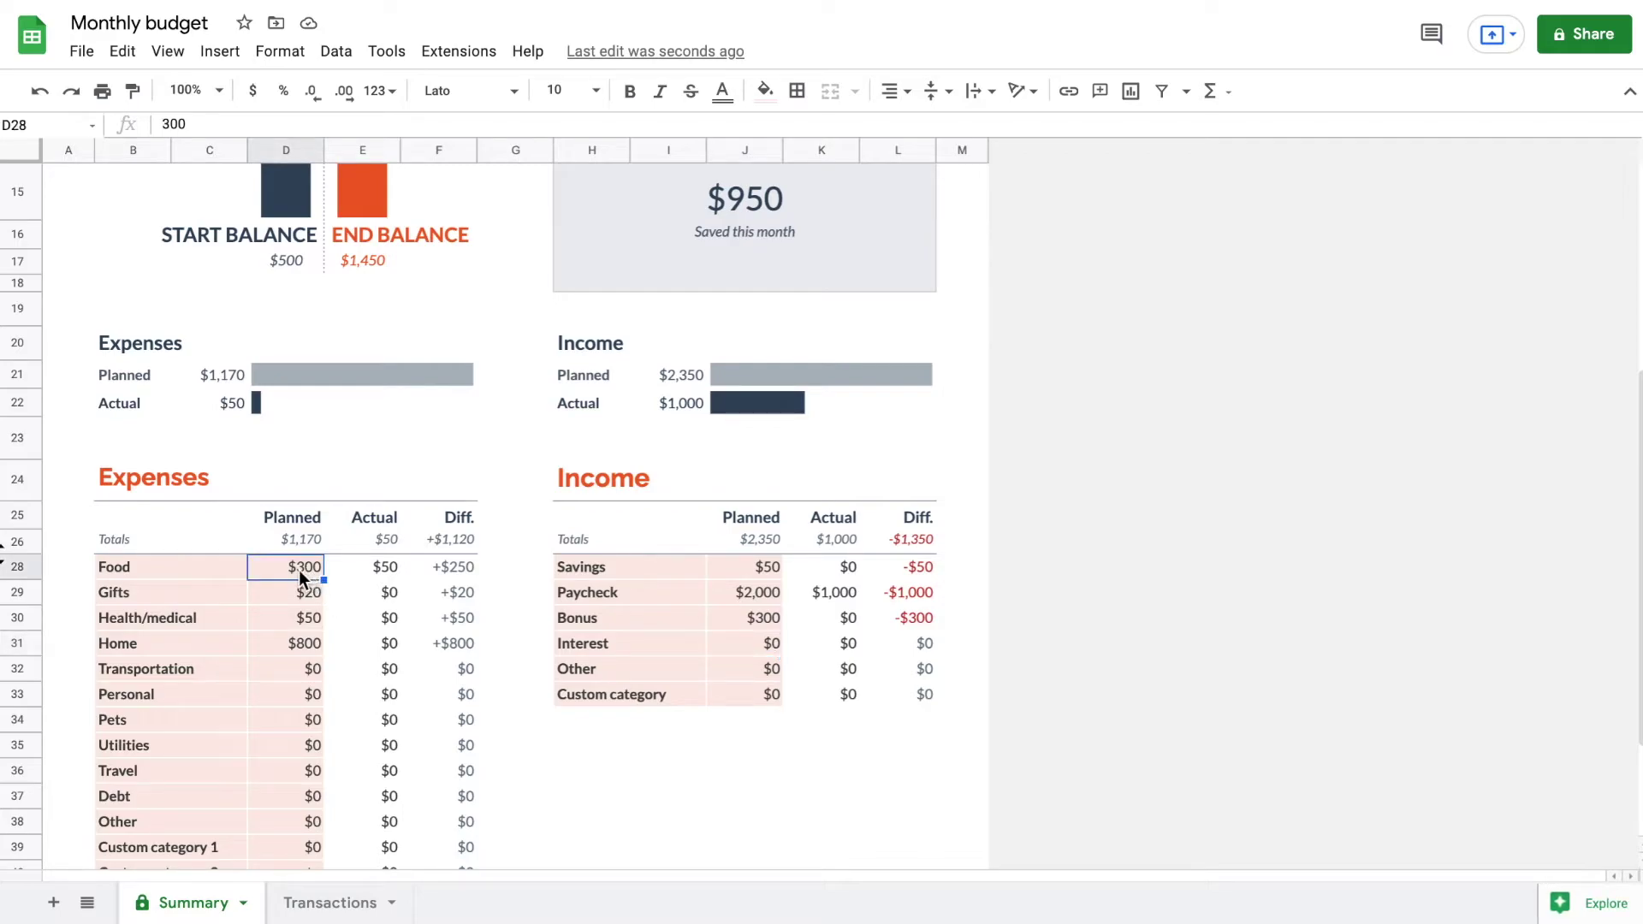
left_click(378, 567)
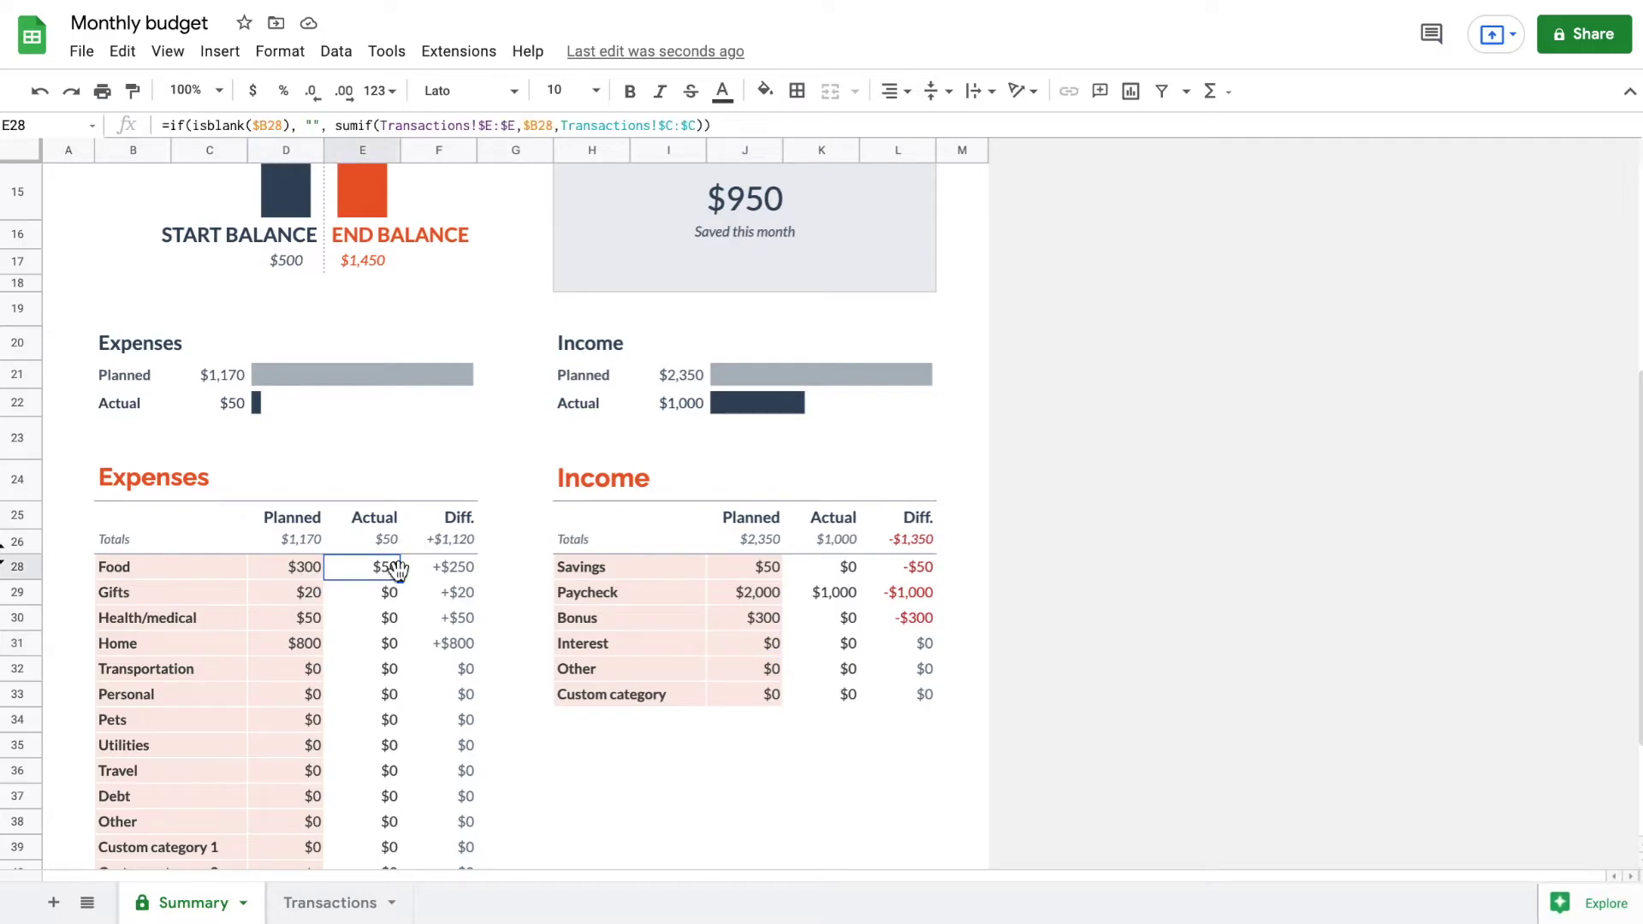
left_click(464, 572)
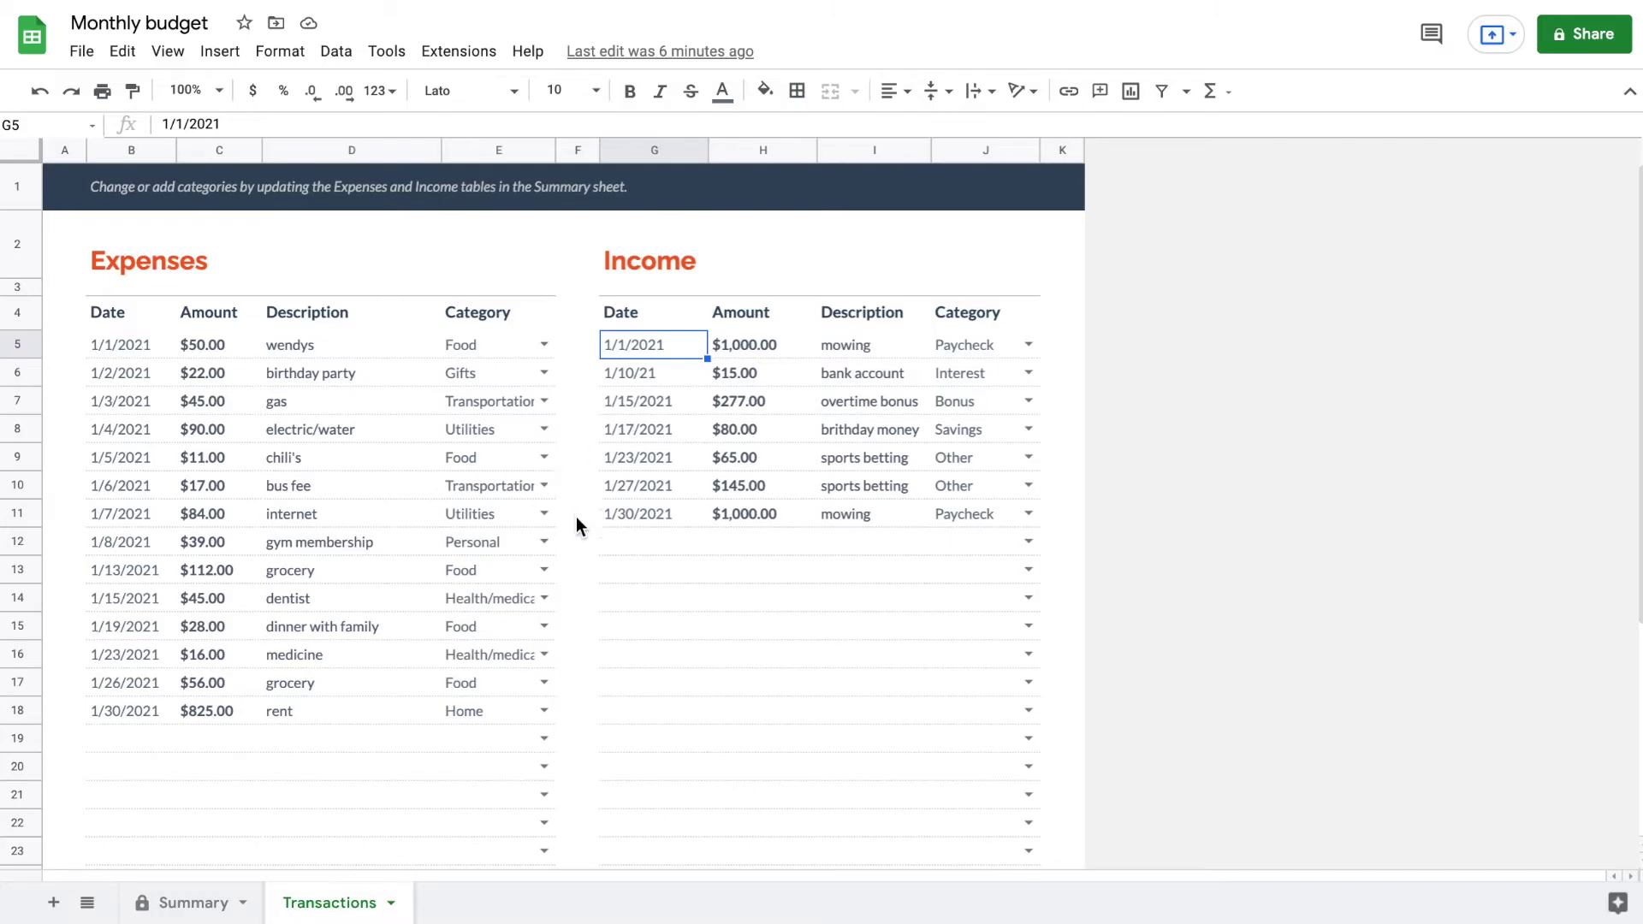
Review the Summary's starting balance and the updated Expenses and Income tables.
left_click(193, 900)
scroll(571, 553, "up", 1)
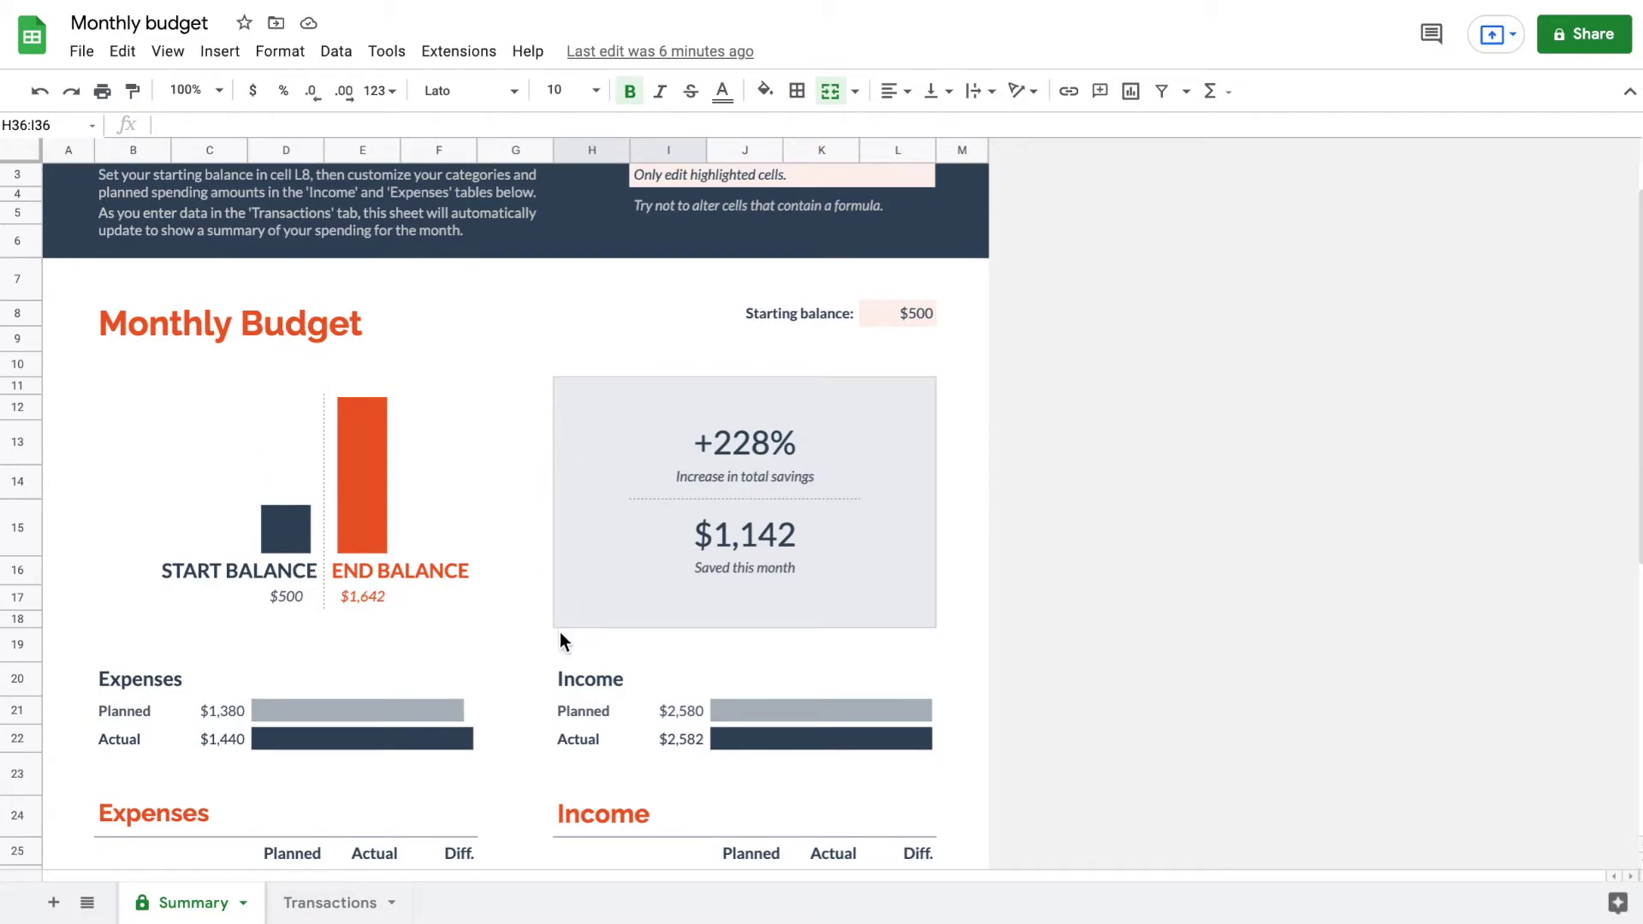
left_click(913, 315)
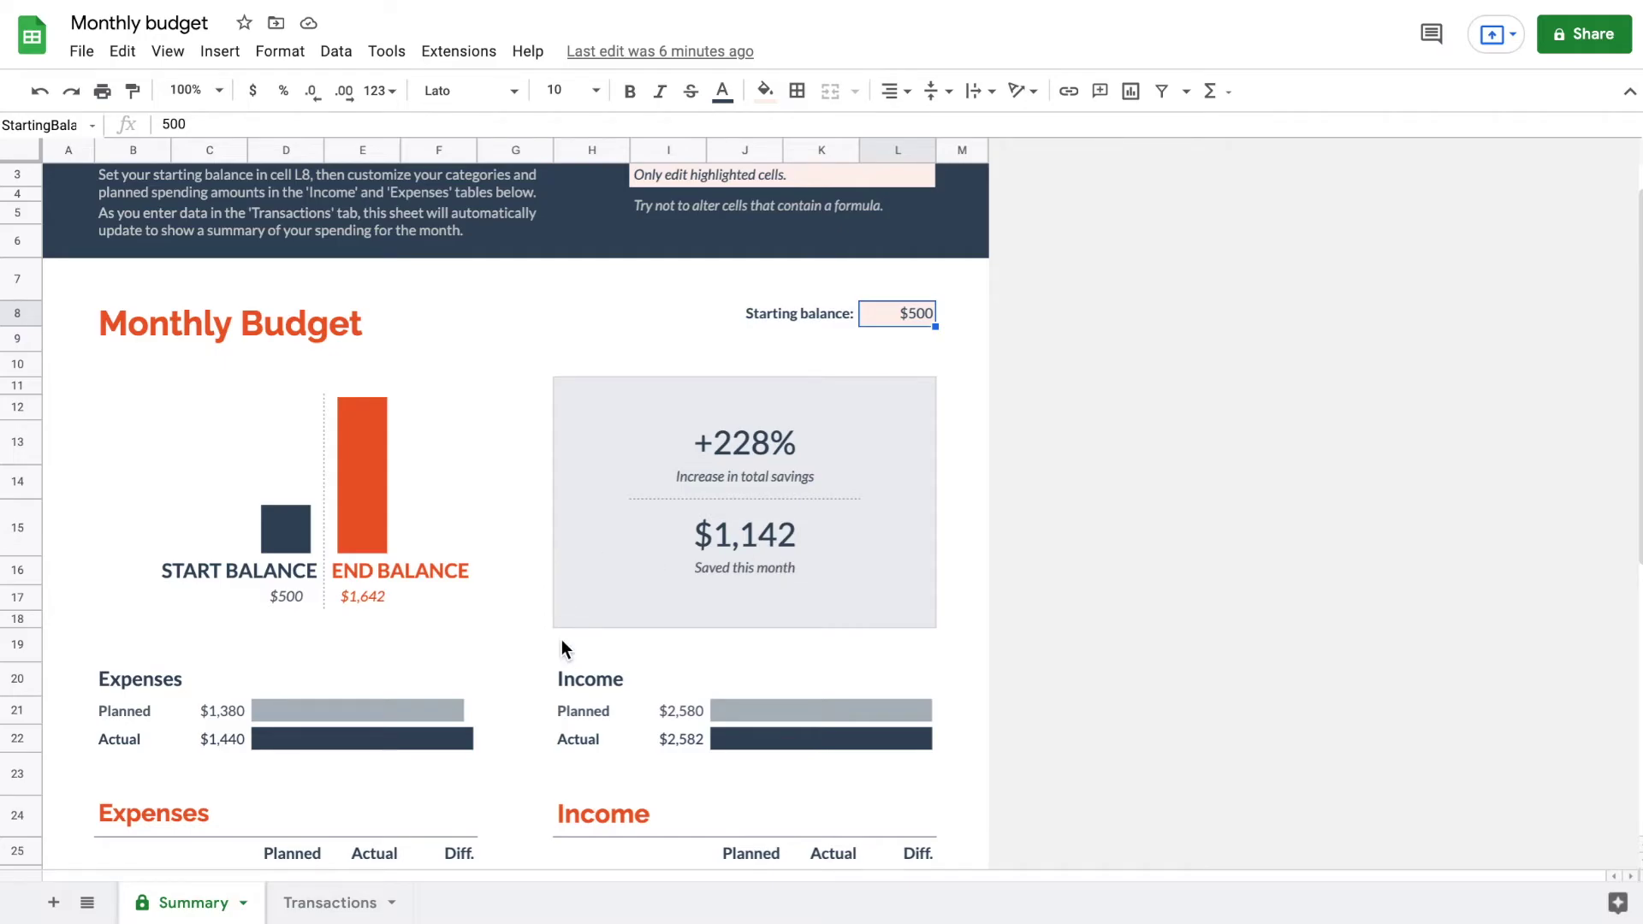
scroll(561, 640, "down", 5)
scroll(561, 647, "down", 2)
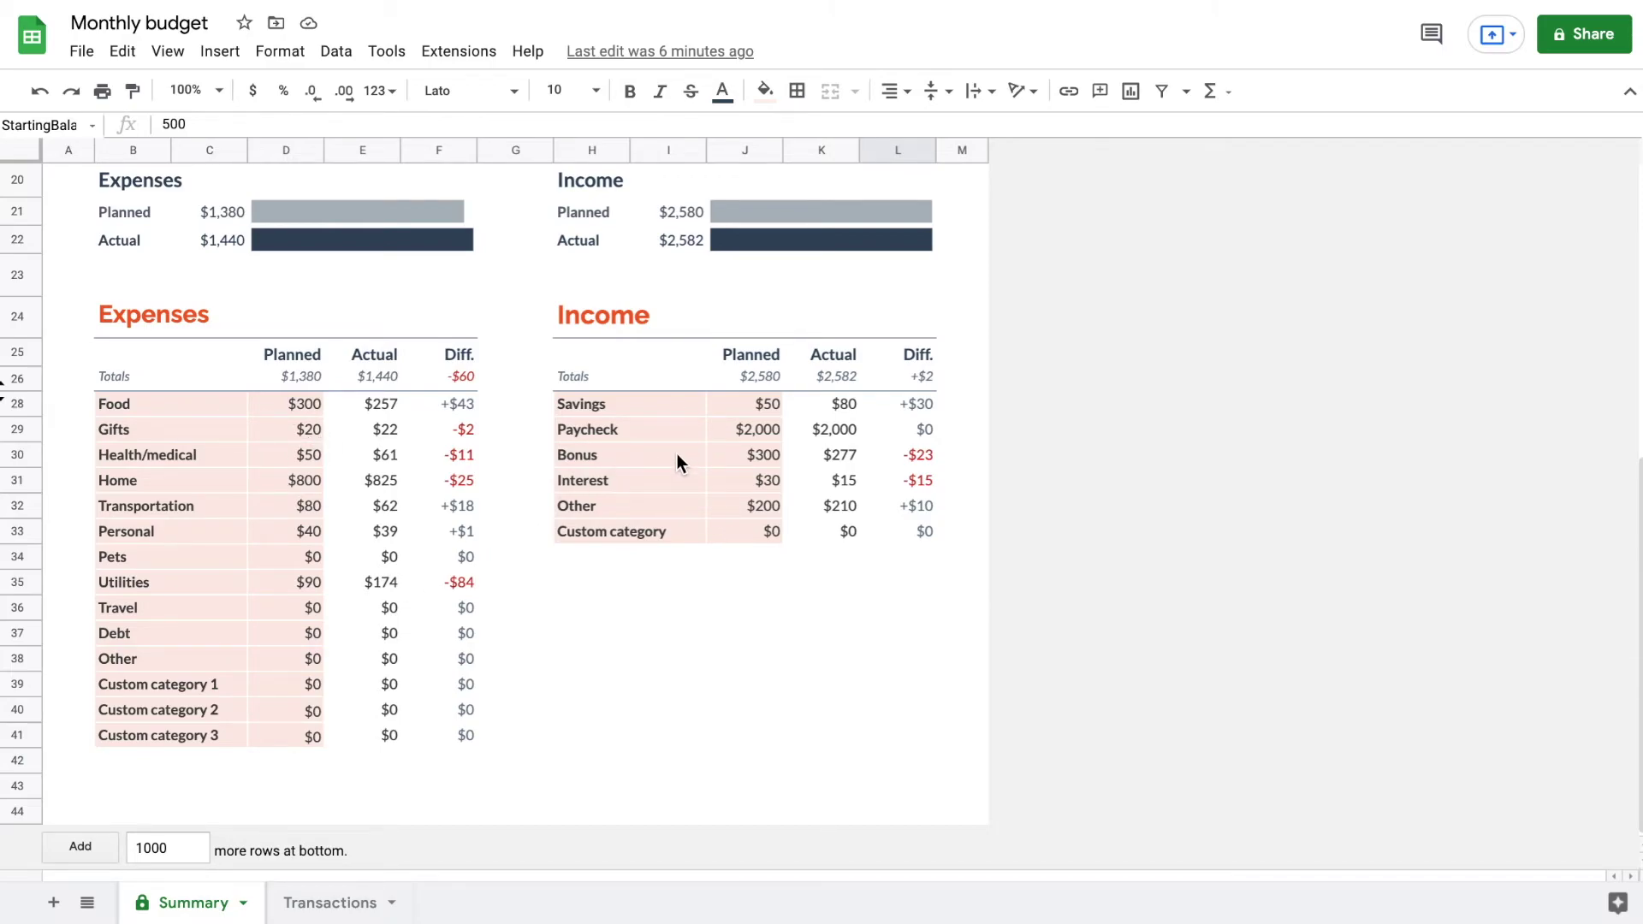
left_click(224, 404)
left_click(444, 403)
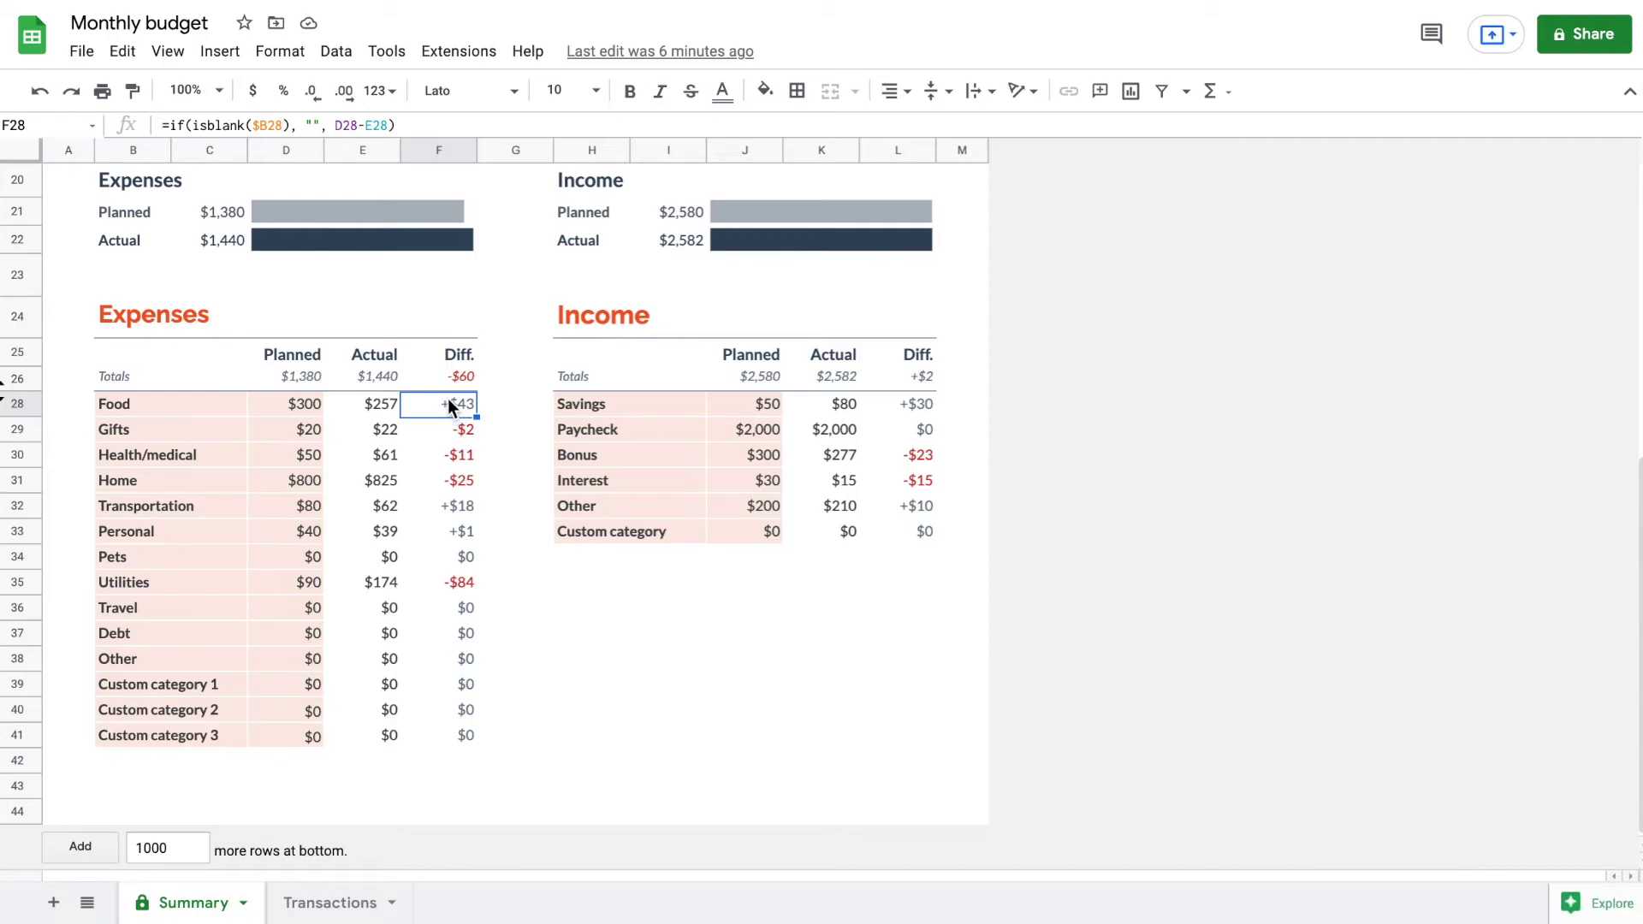
left_click_drag(177, 429, 182, 487)
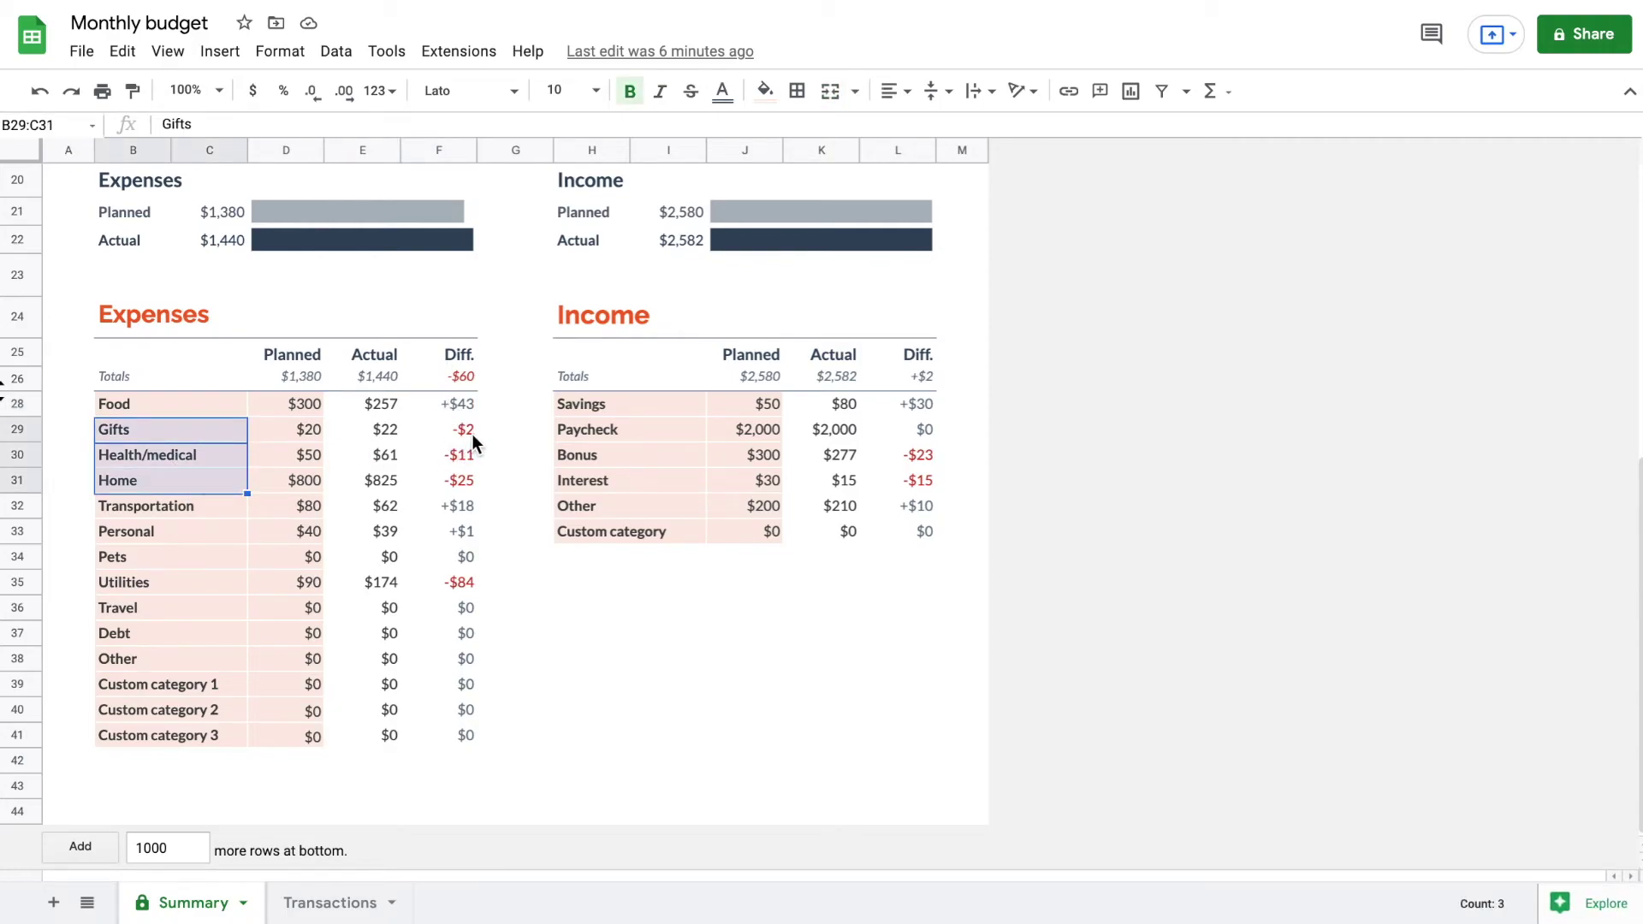
left_click(206, 583)
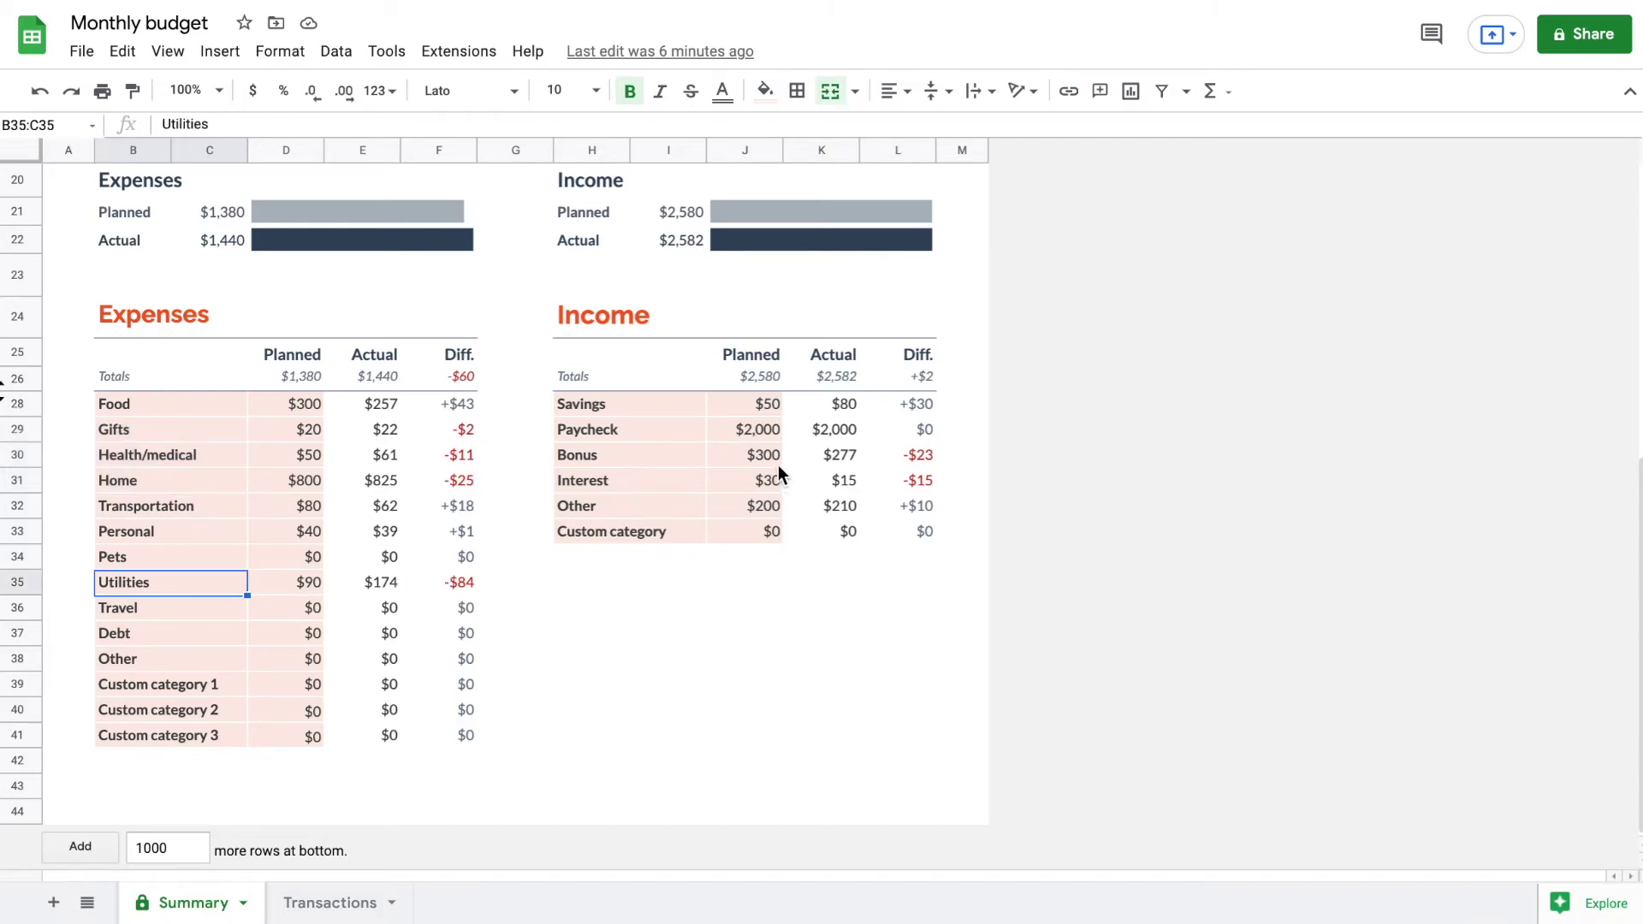
left_click(909, 402)
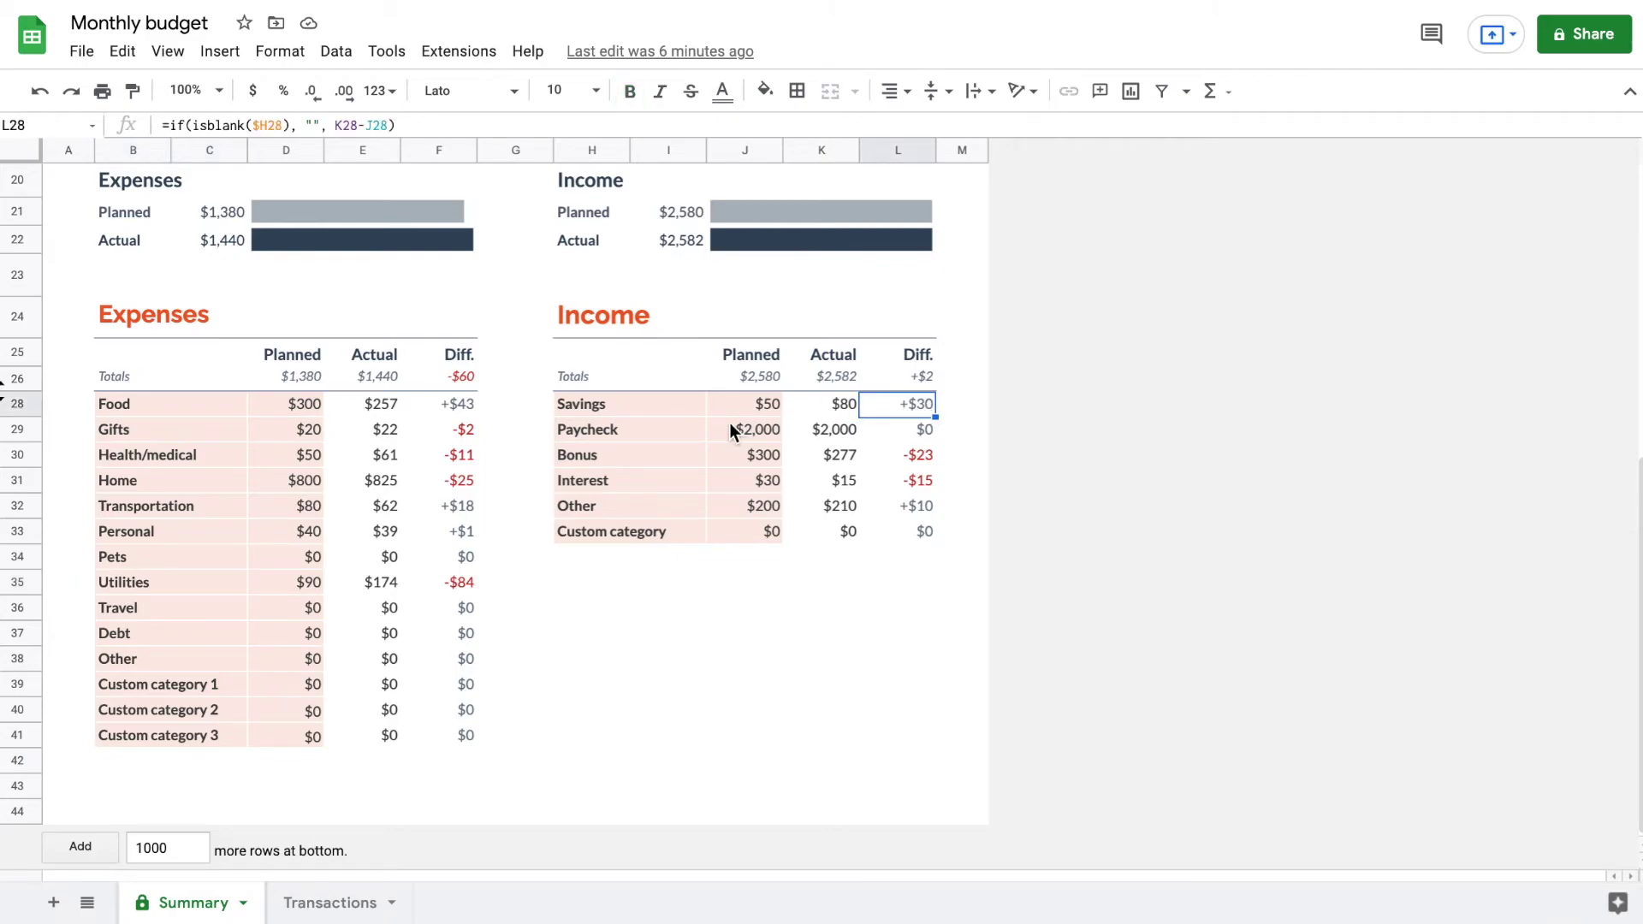
left_click(915, 432)
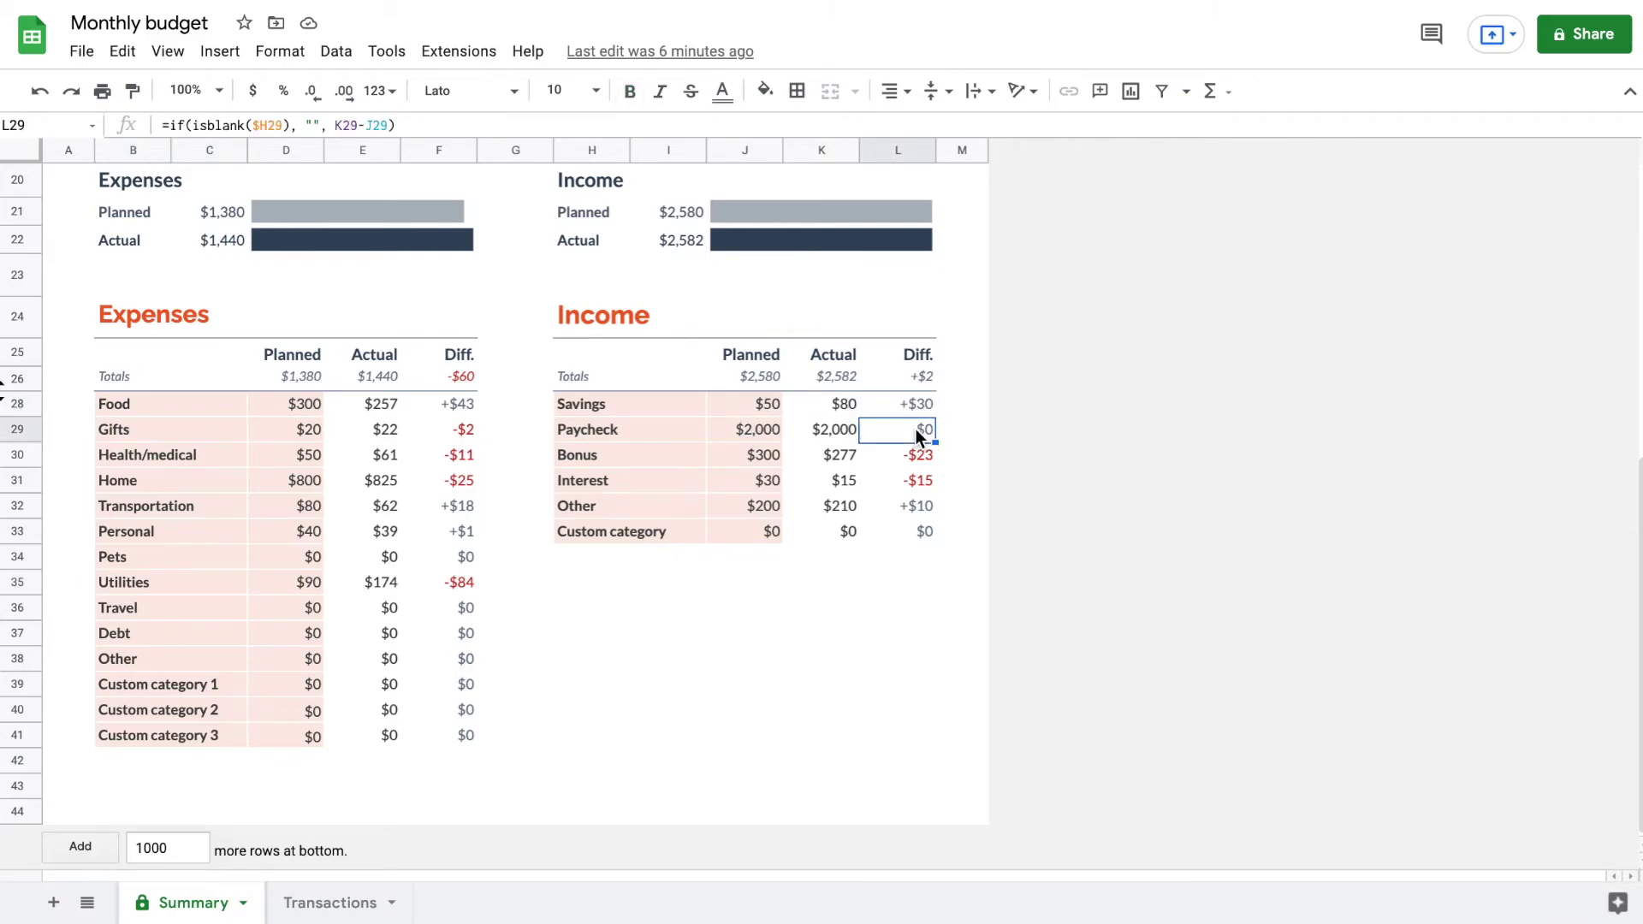
left_click_drag(922, 458, 920, 491)
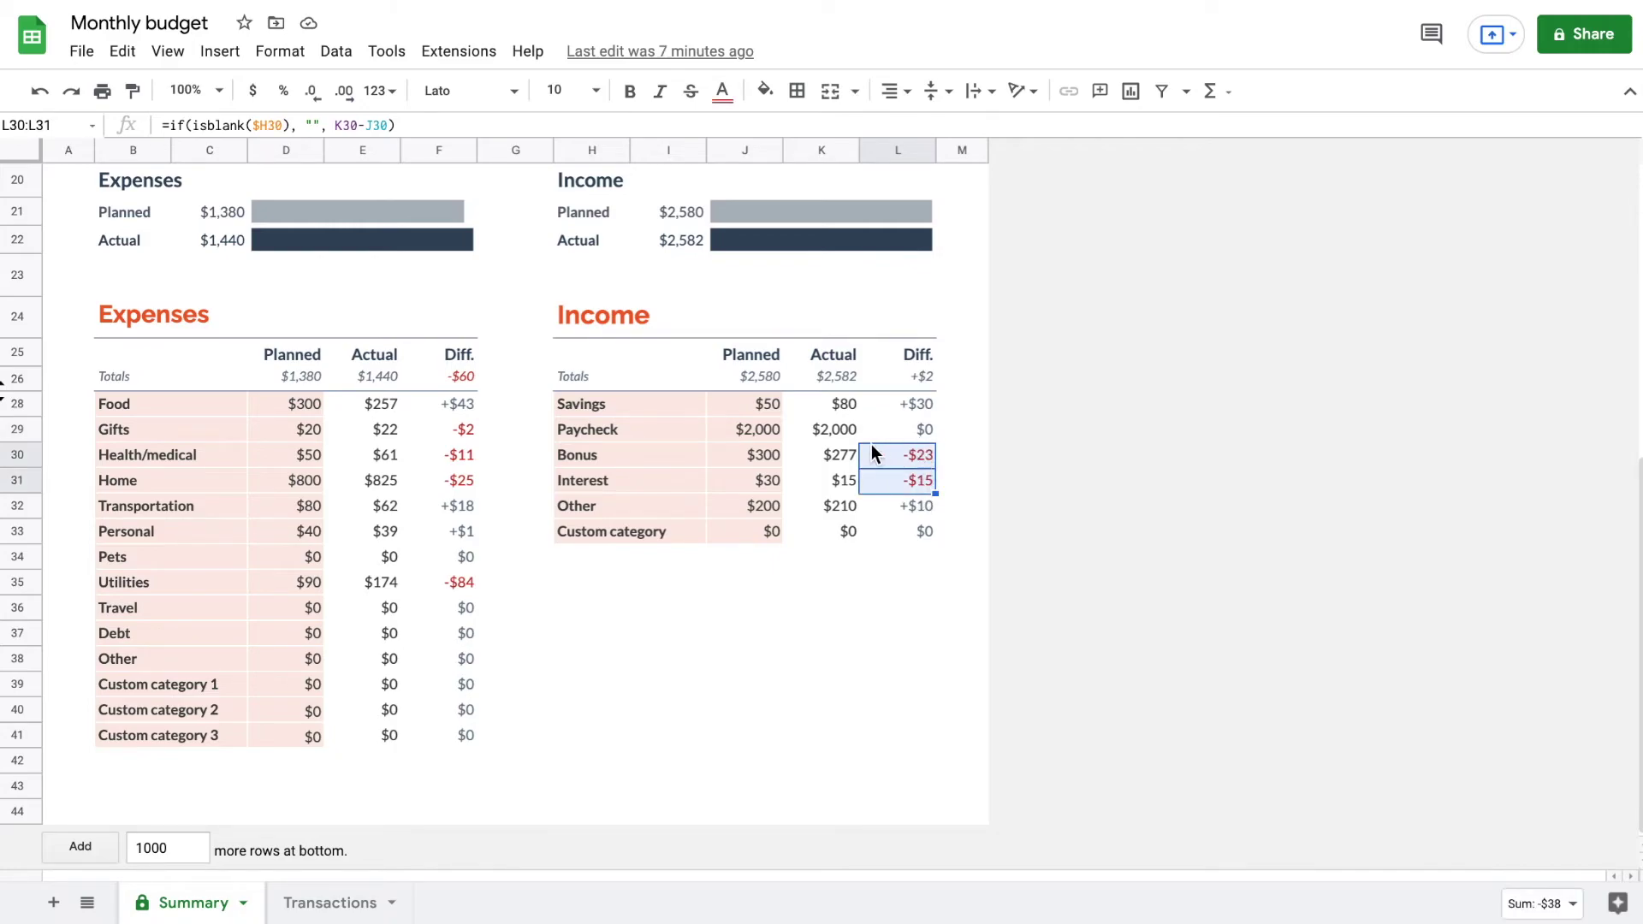
left_click(676, 512)
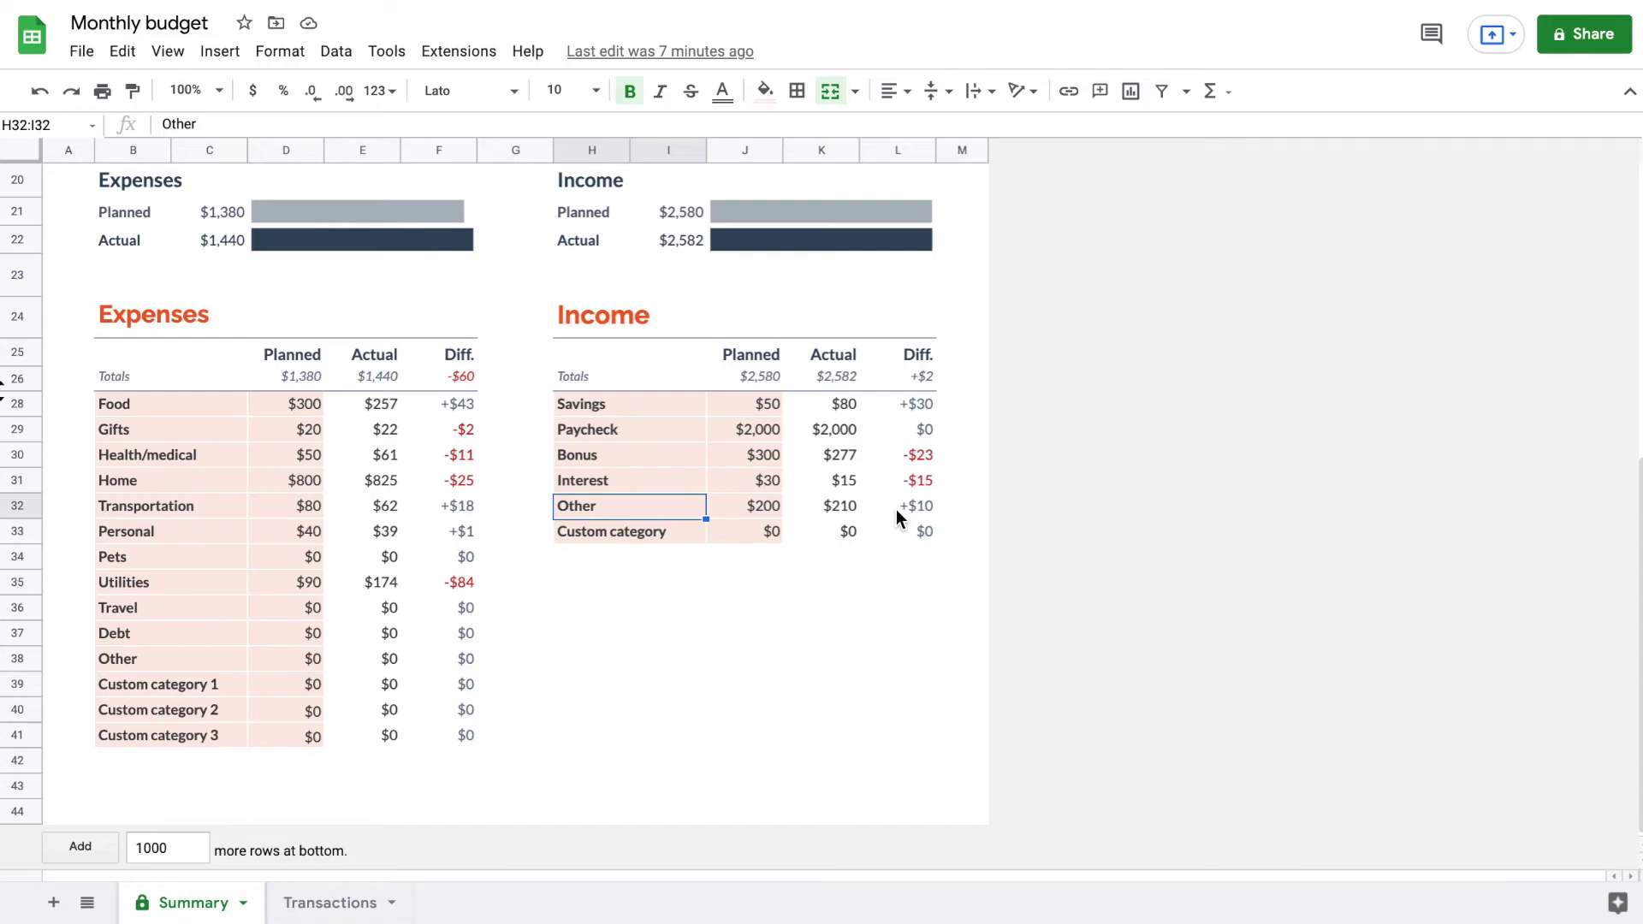
left_click(895, 510)
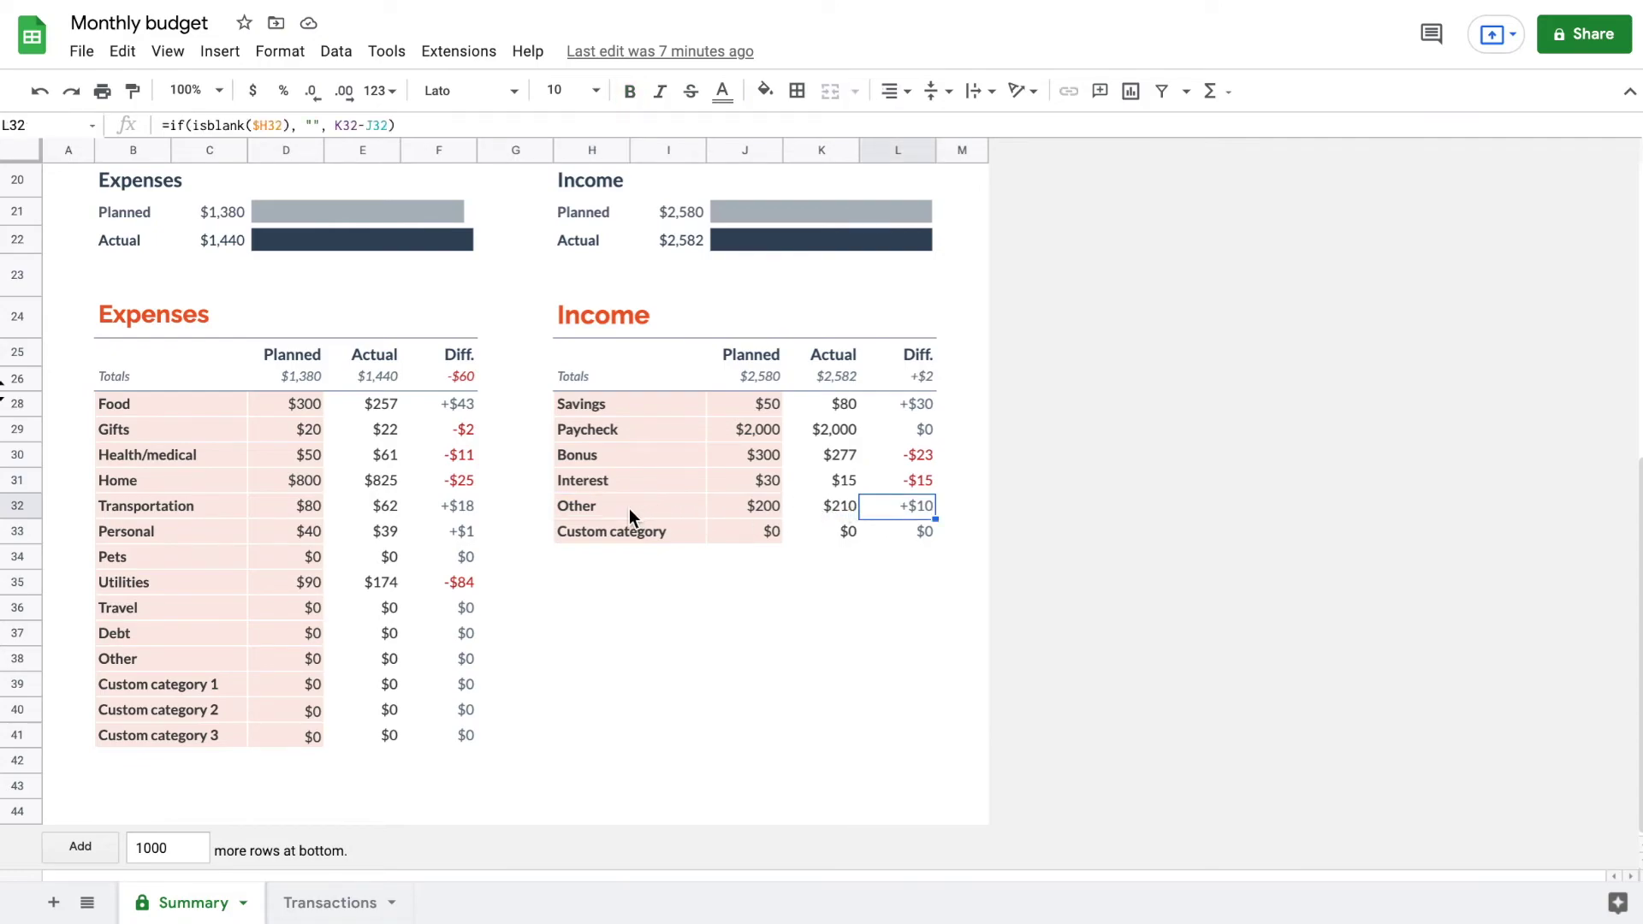
scroll(625, 388, "up", 3)
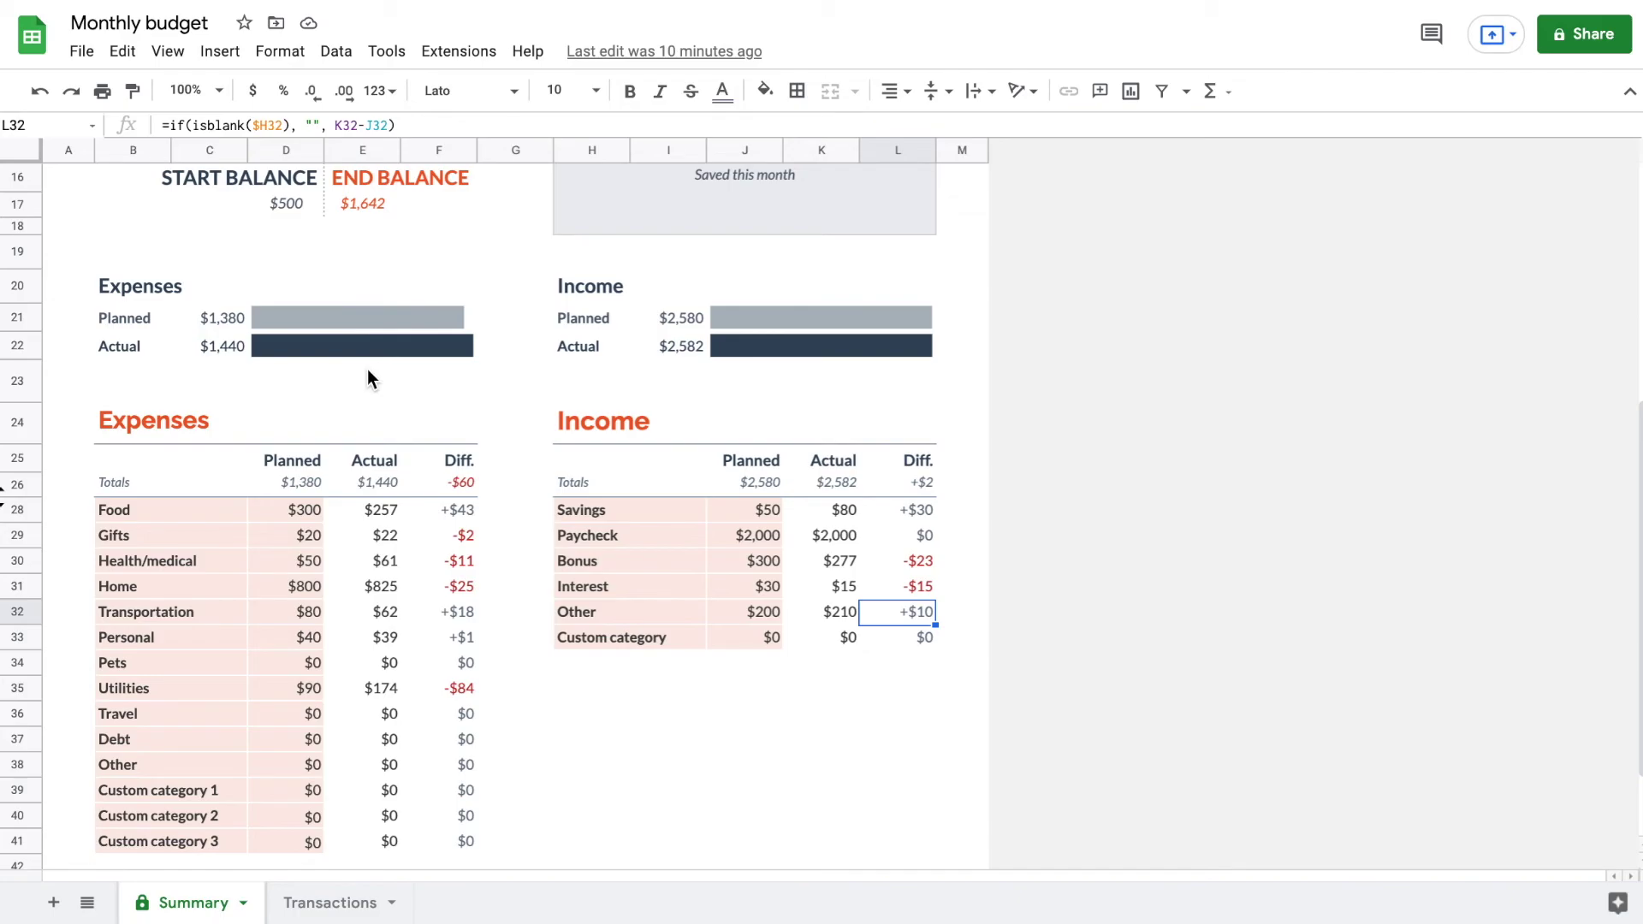
scroll(563, 270, "up", 3)
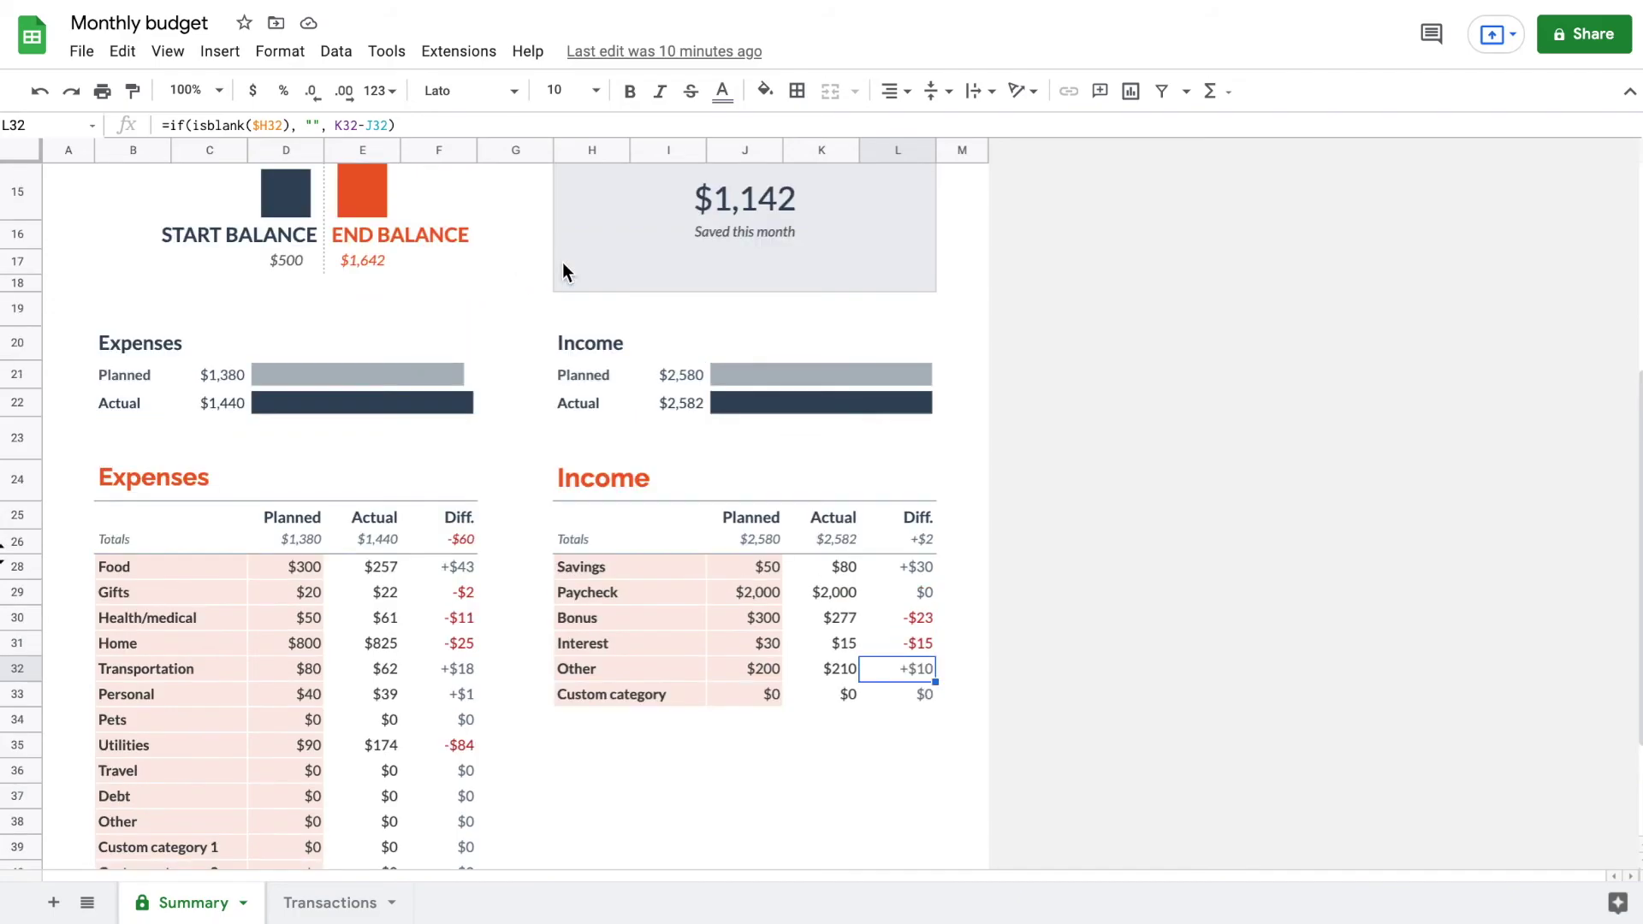
scroll(563, 359, "up", 1)
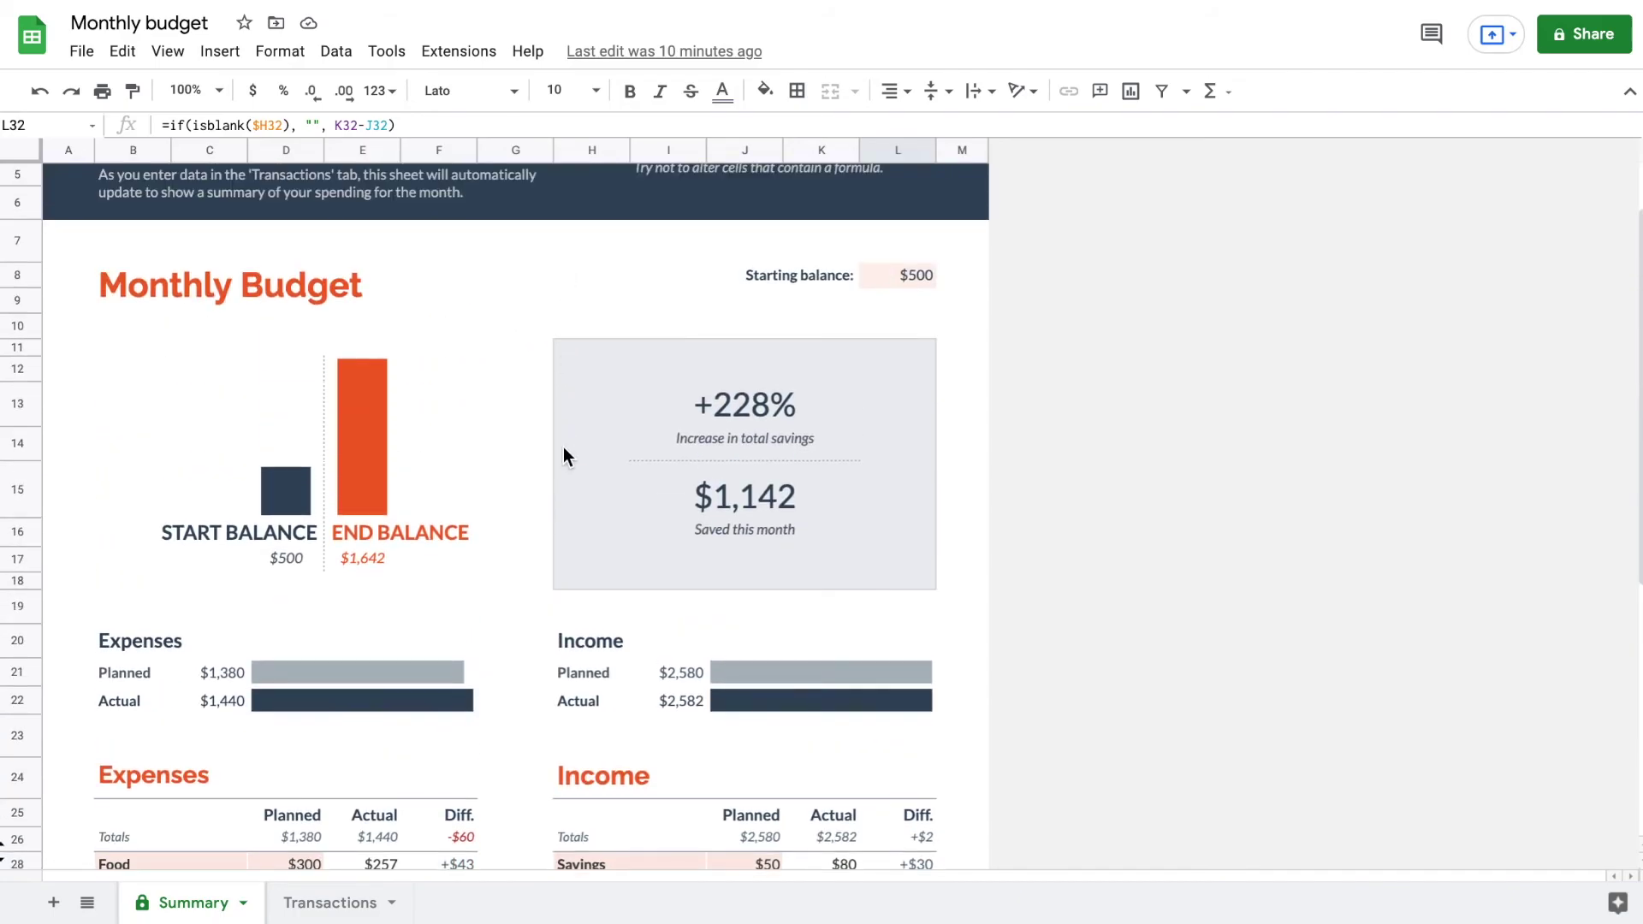
scroll(537, 538, "down", 5)
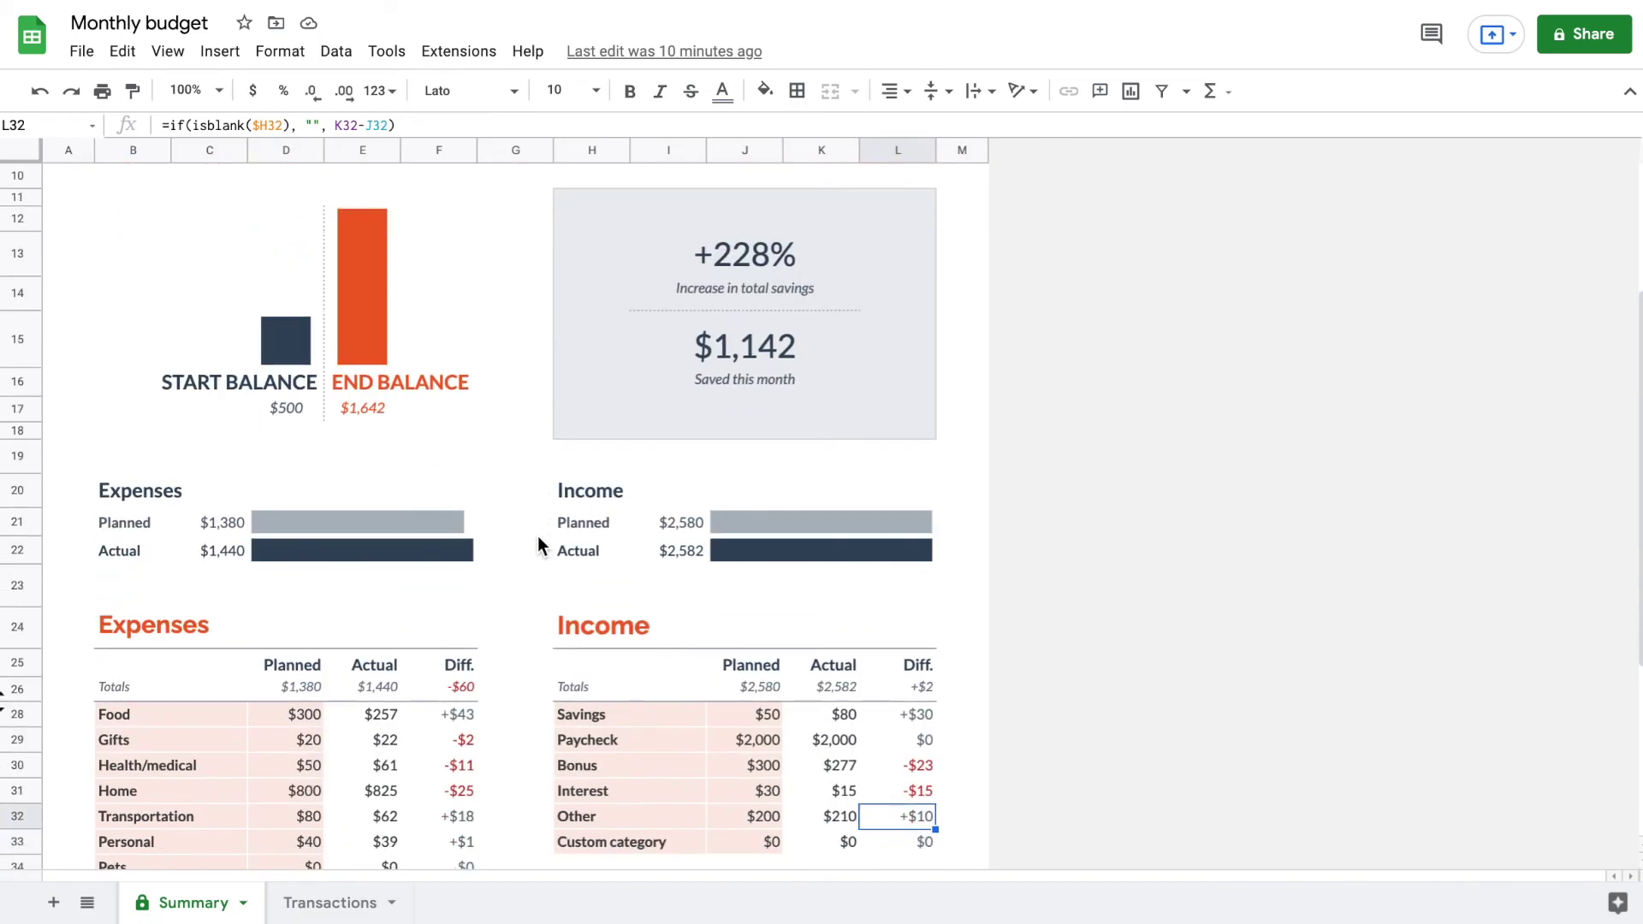
left_click(915, 641)
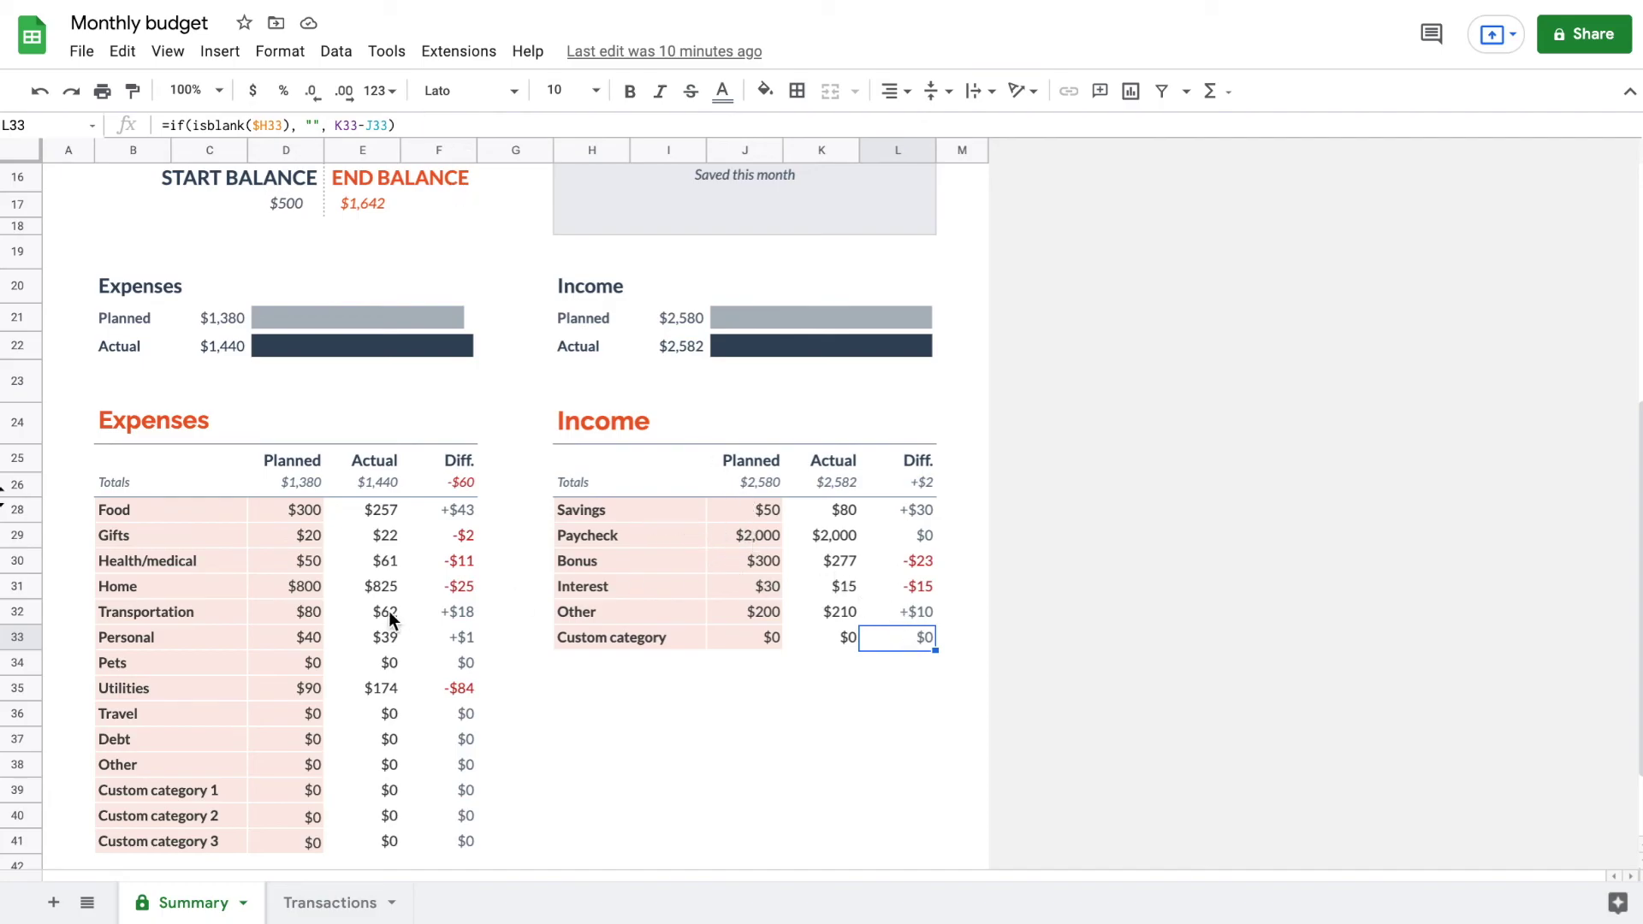
Clear the unused 'Custom category 3' expense label in B41:C41, then check the Personal actual amount in E33.
scroll(350, 620, "down", 3)
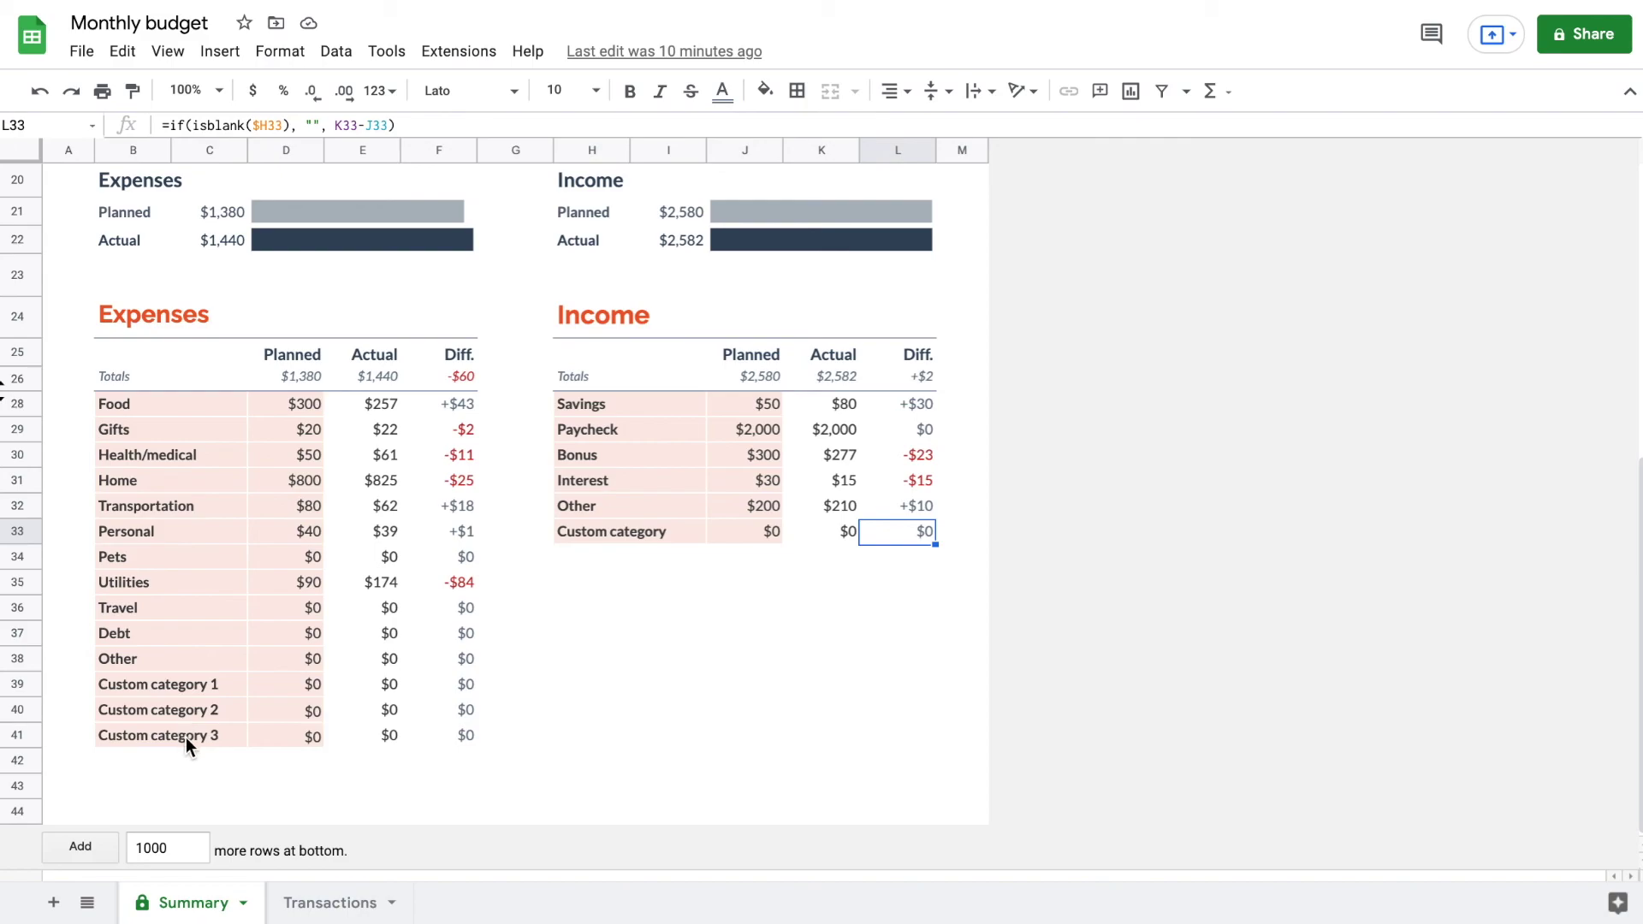
left_click(186, 737)
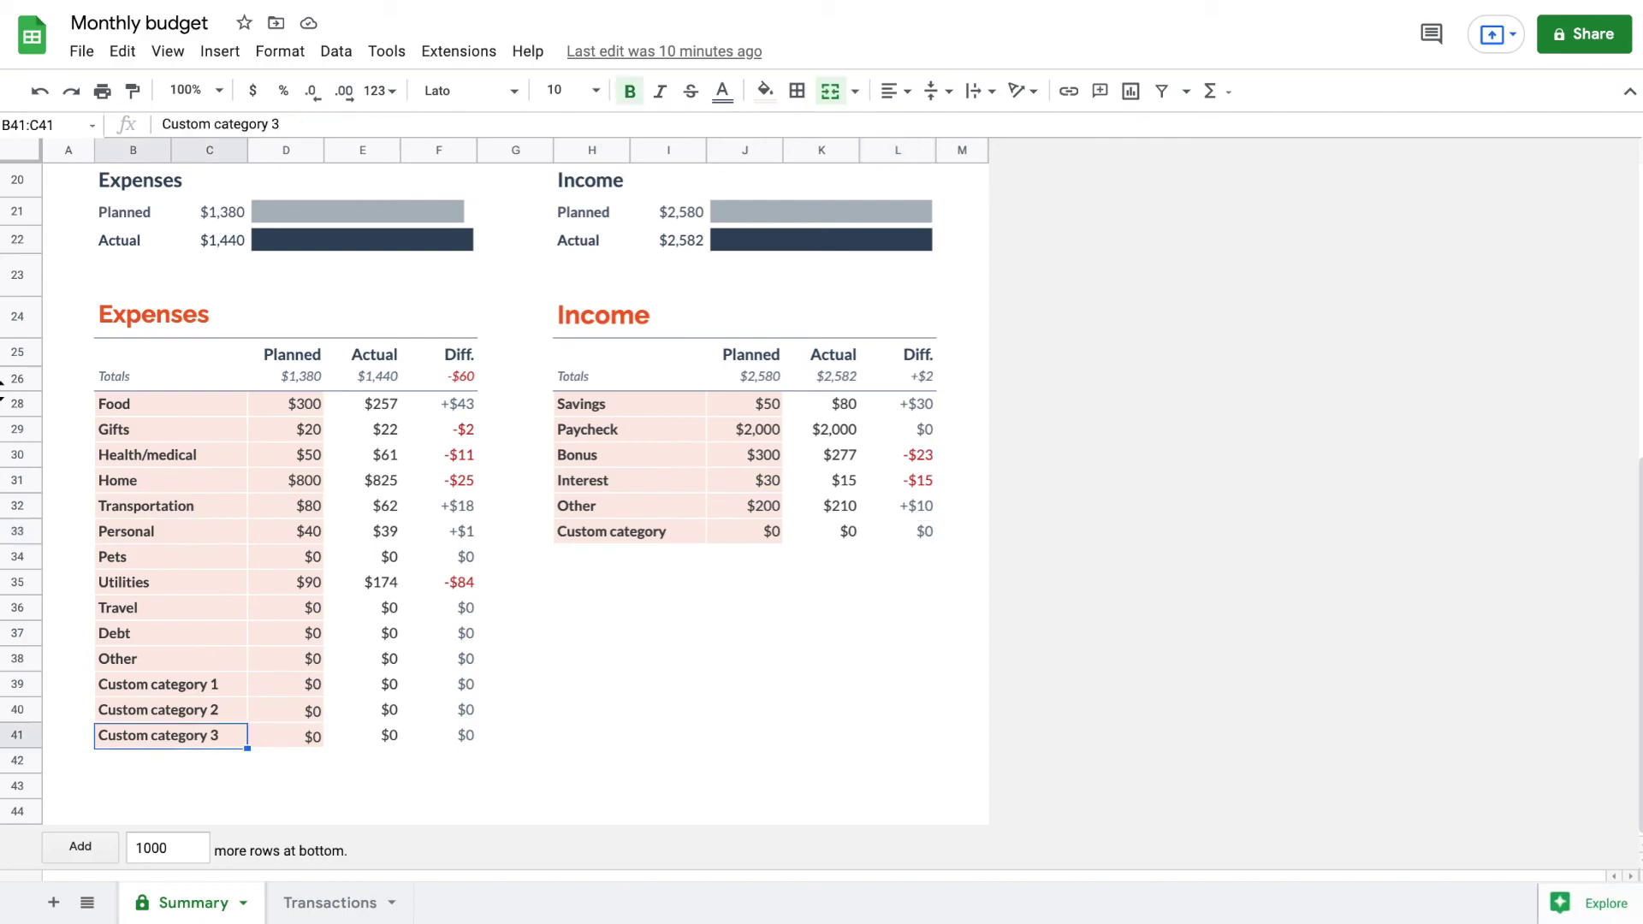
key("Delete")
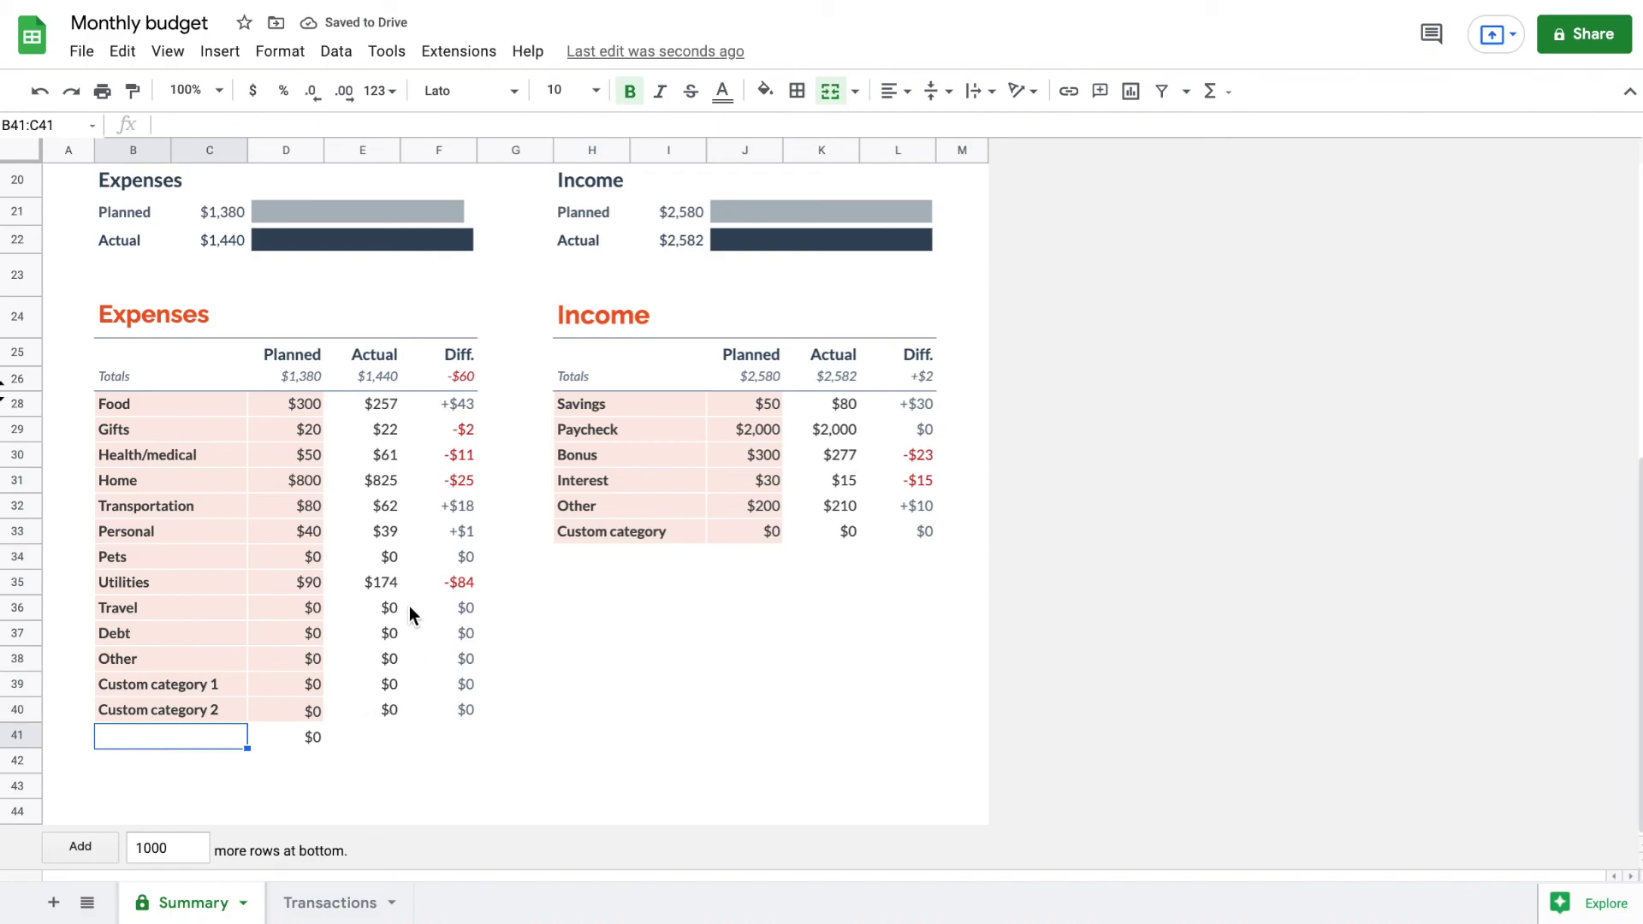
left_click(393, 532)
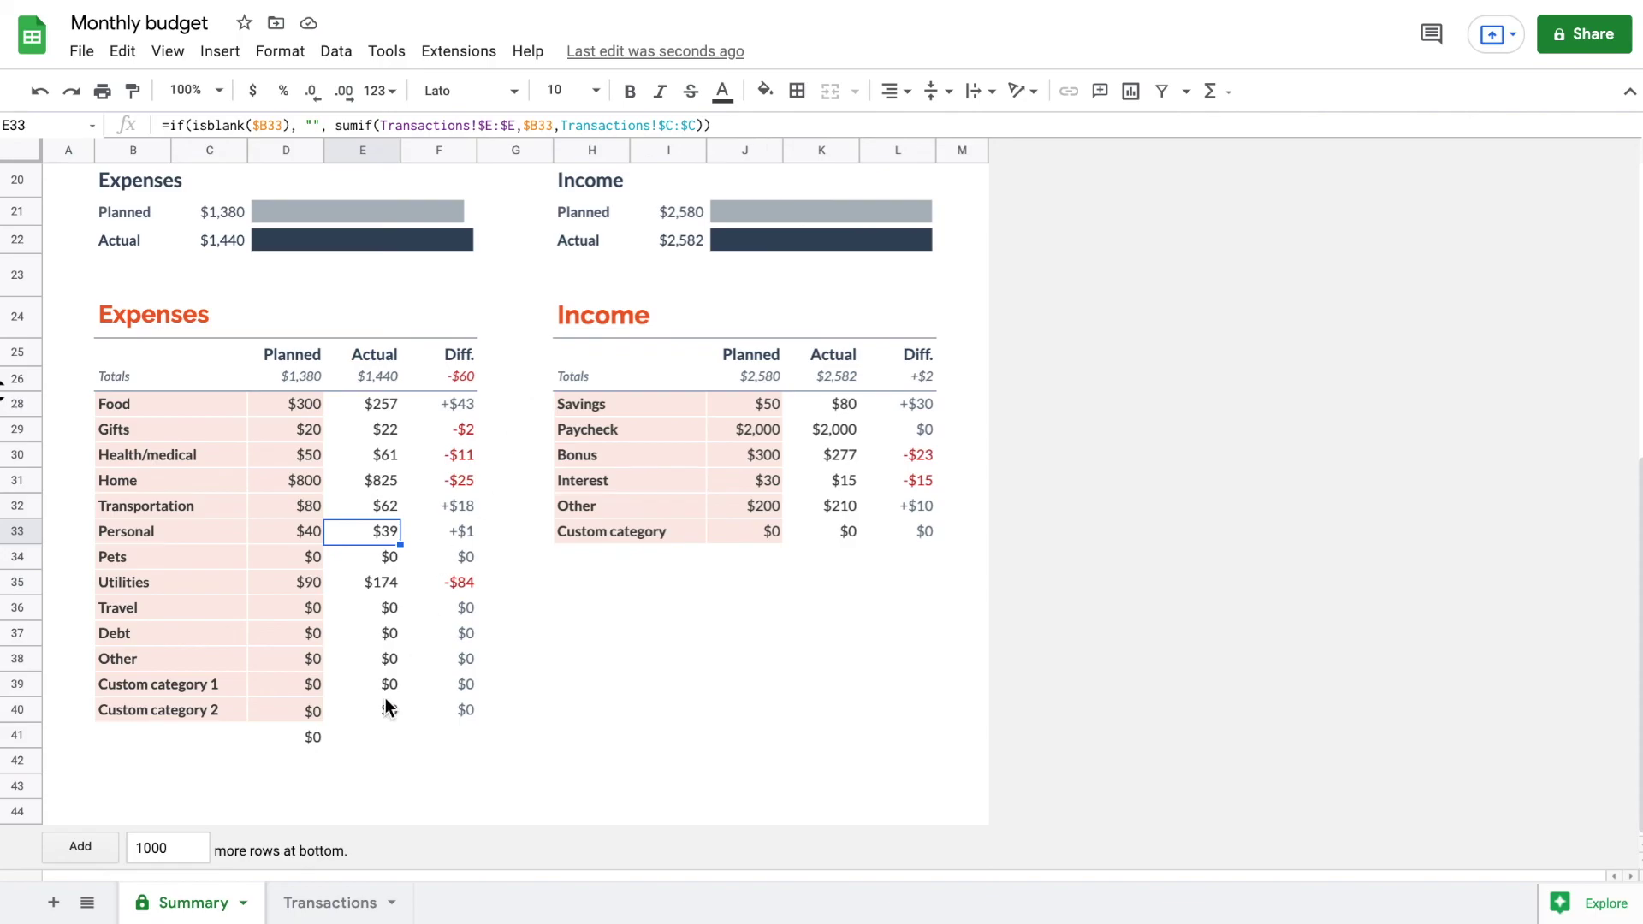
scroll(501, 527, "up", 6)
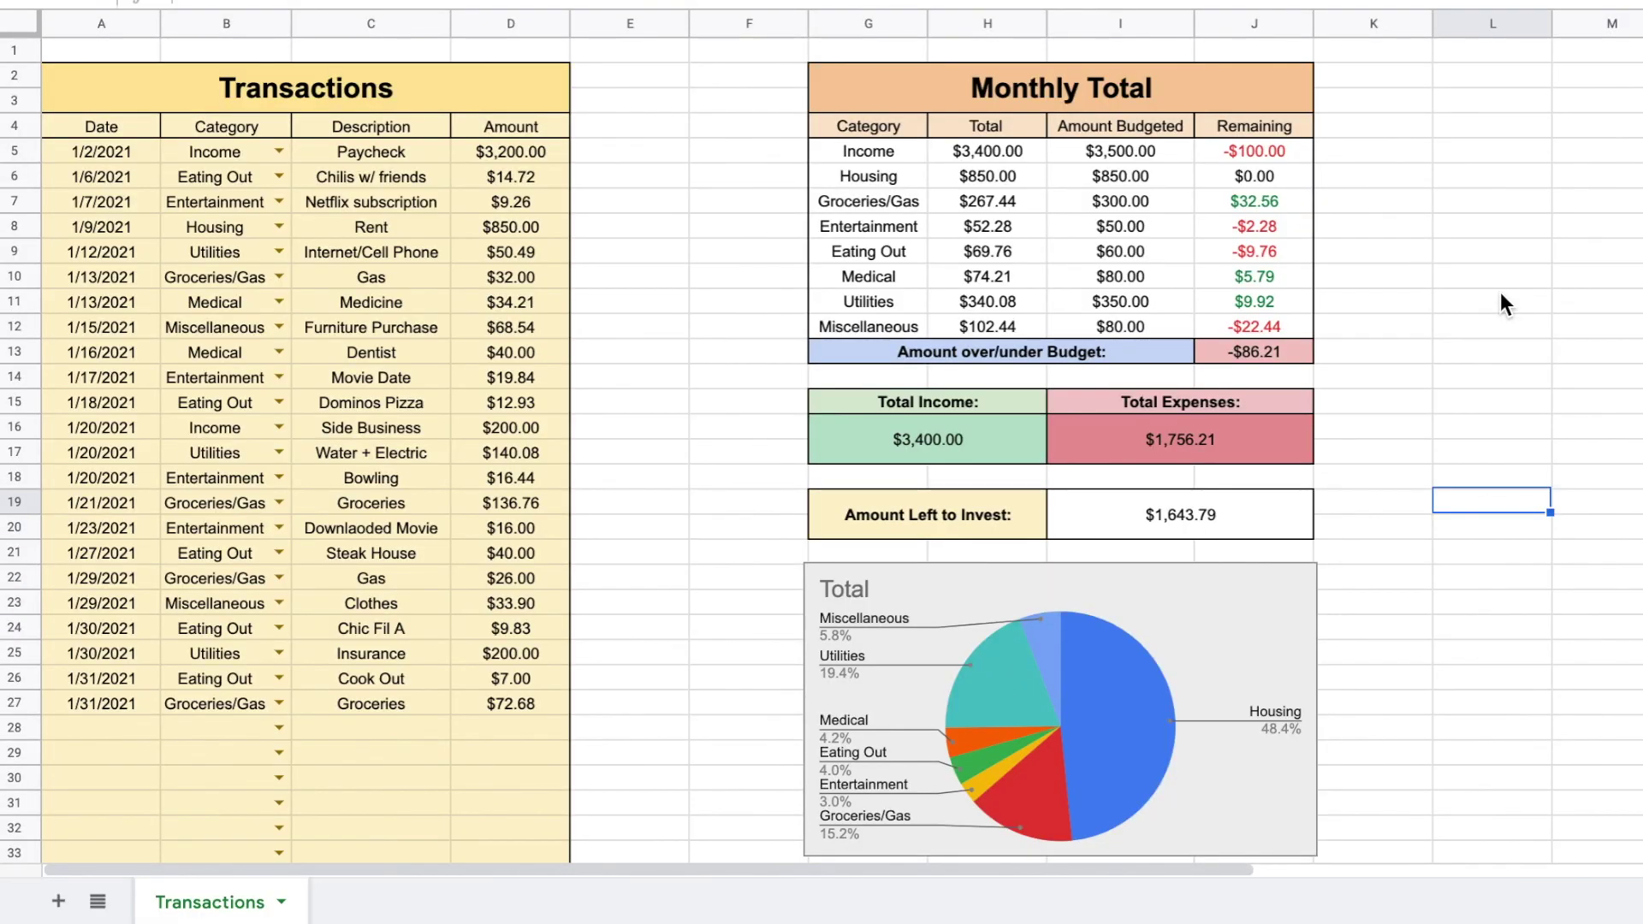
Switch to the other budget tracker with the Transactions list, Monthly Total table and expense pie chart.
left_click(1501, 292)
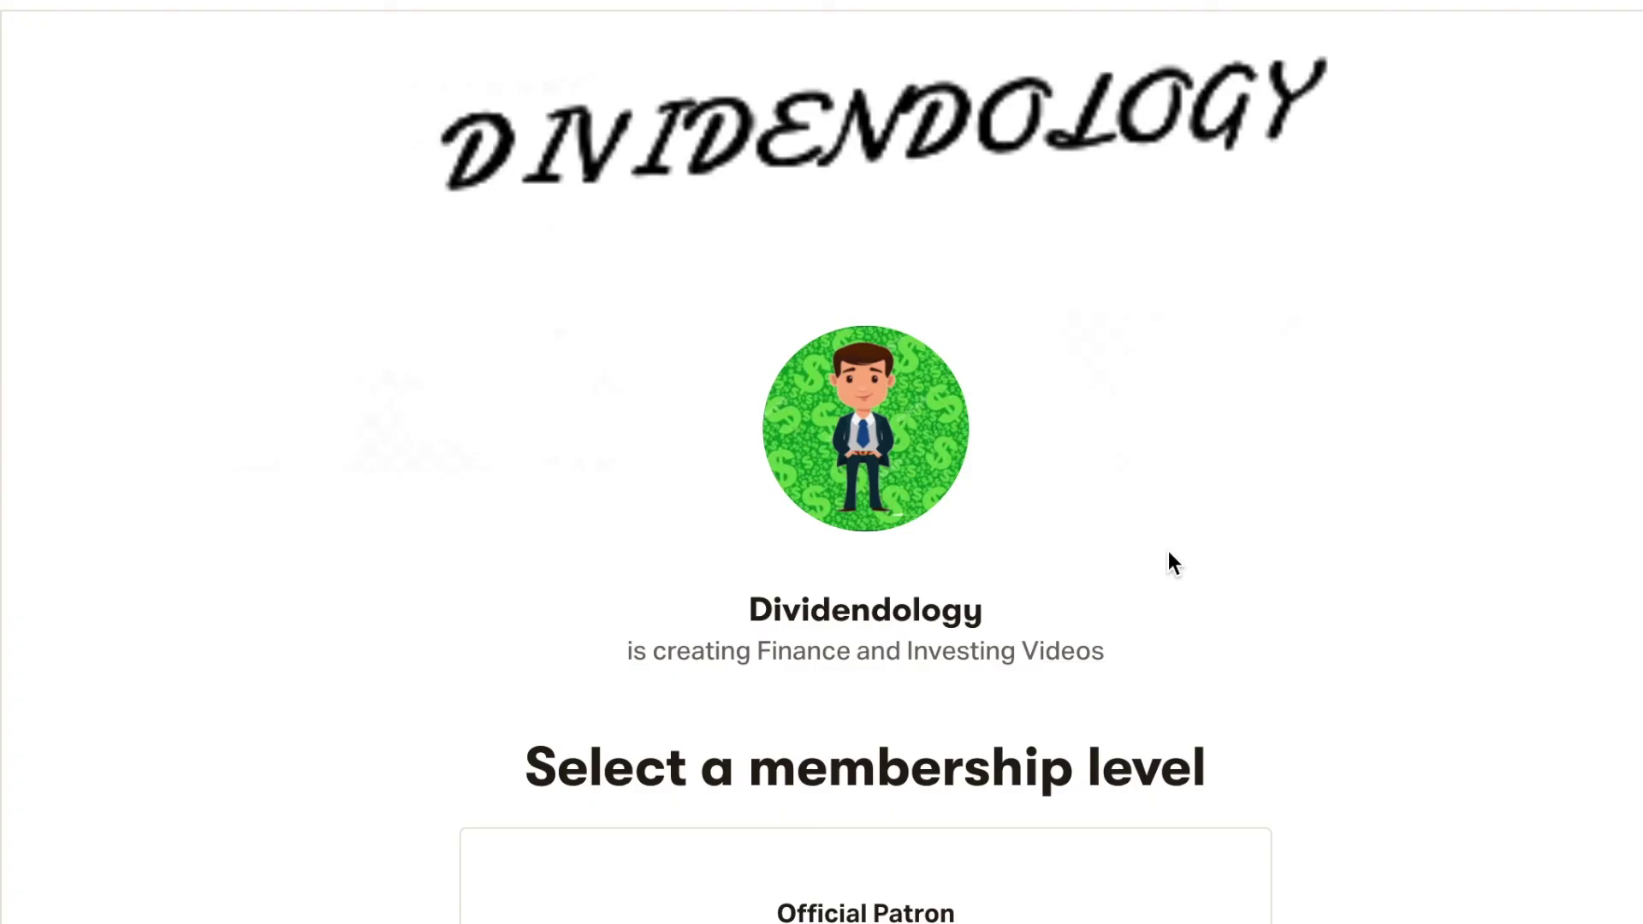
Scroll down to the $3-per-month Official Patron tier and its spreadsheet download benefits.
scroll(1170, 555, "down", 5)
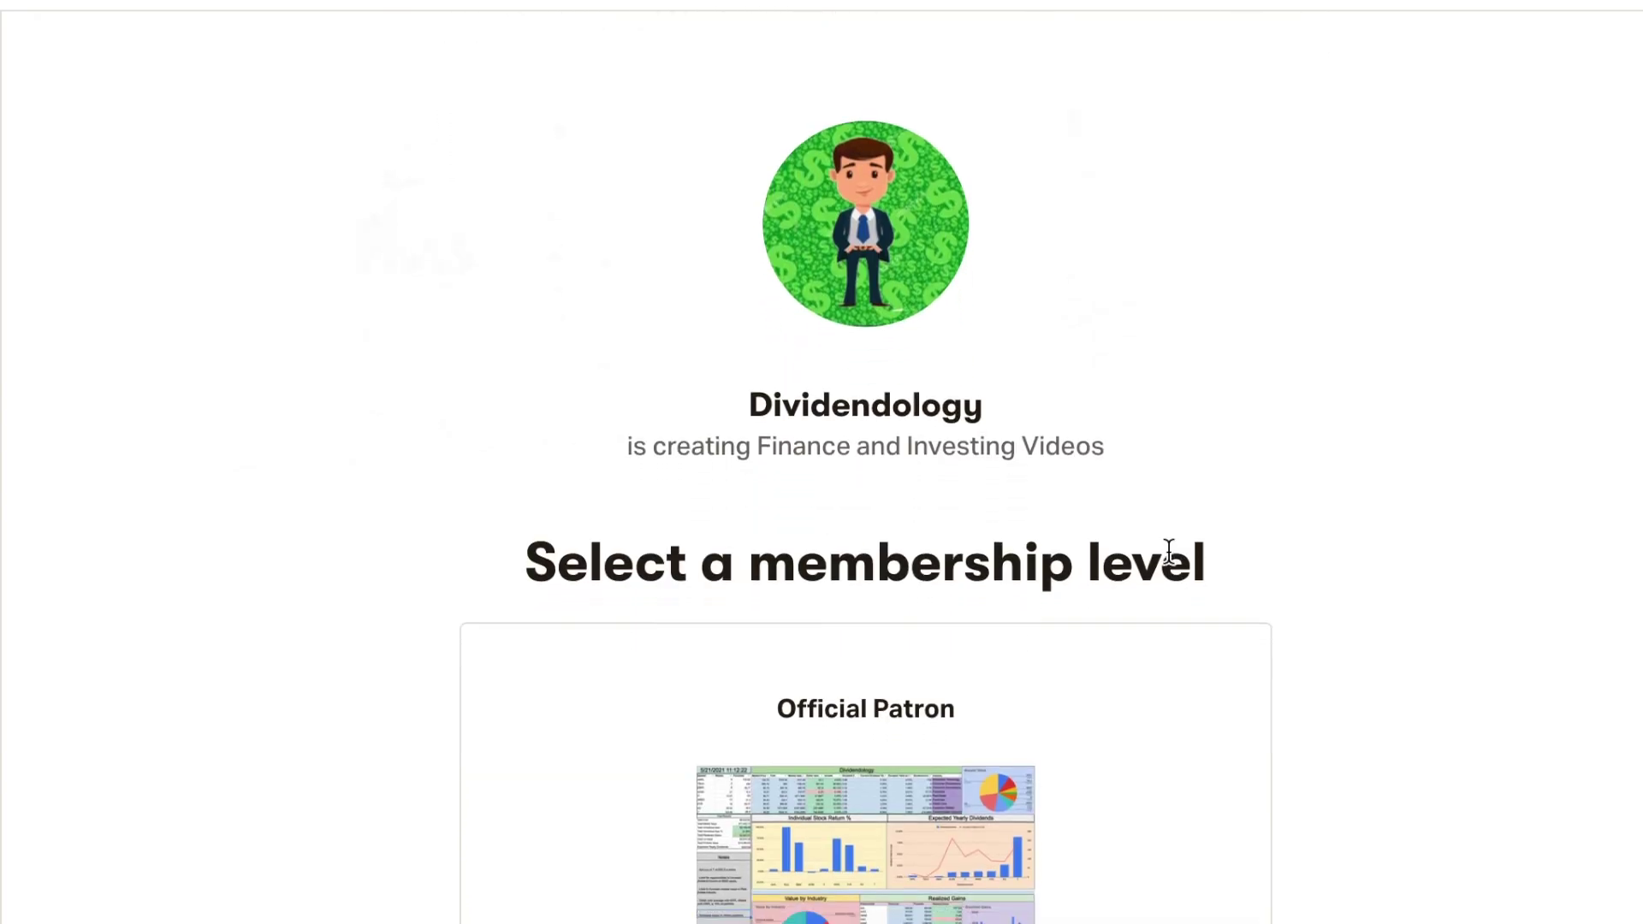
scroll(1168, 560, "down", 4)
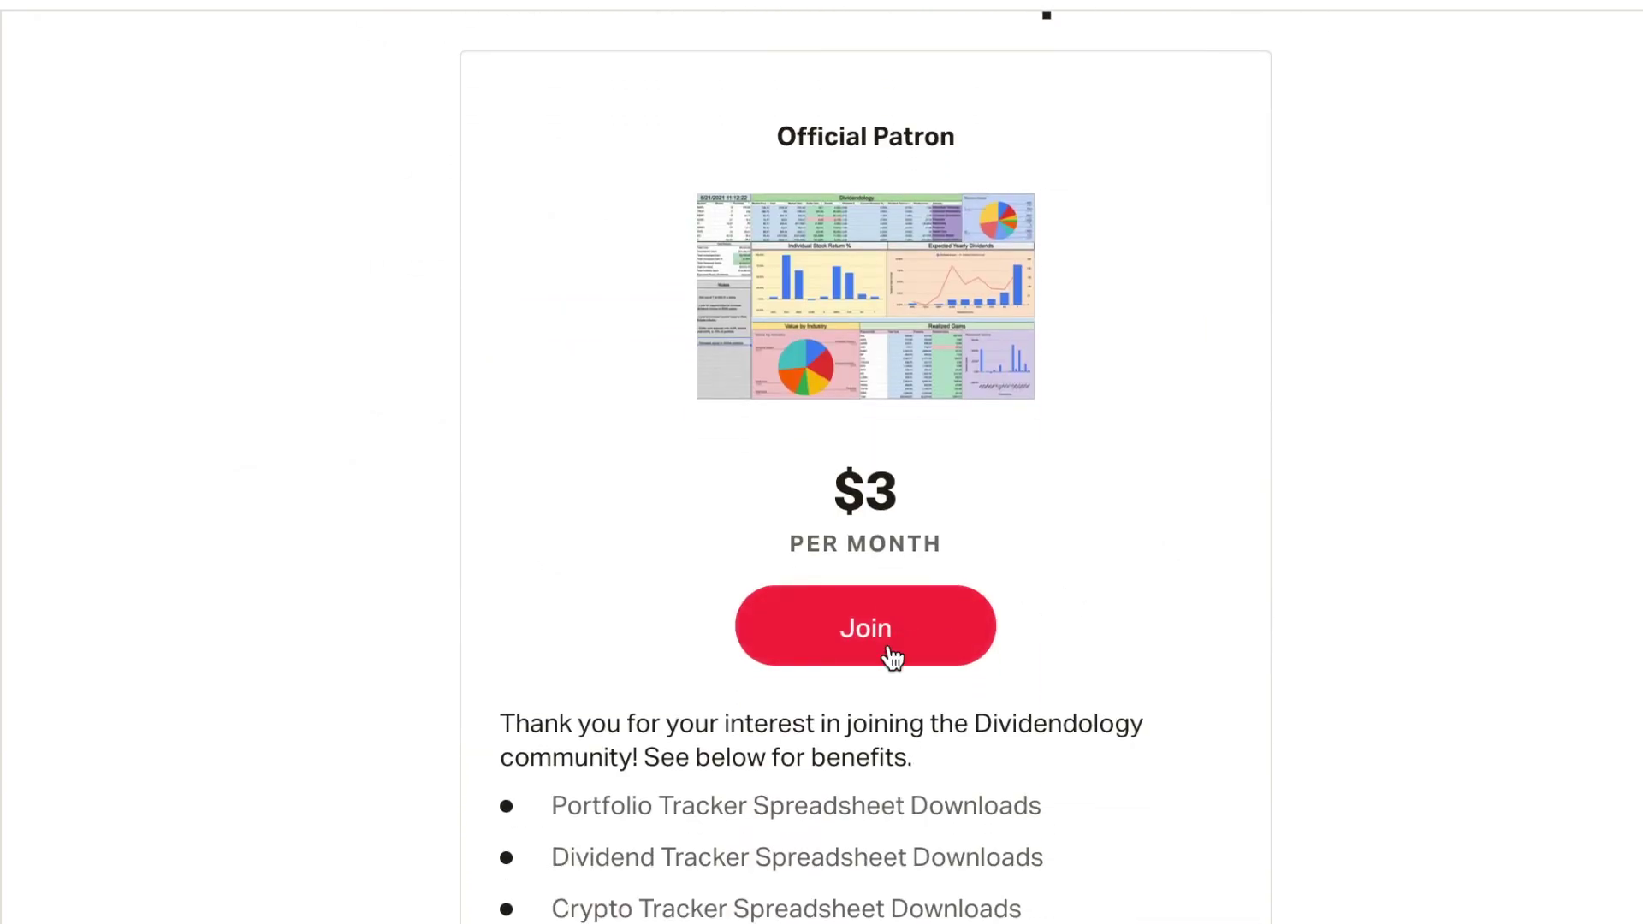